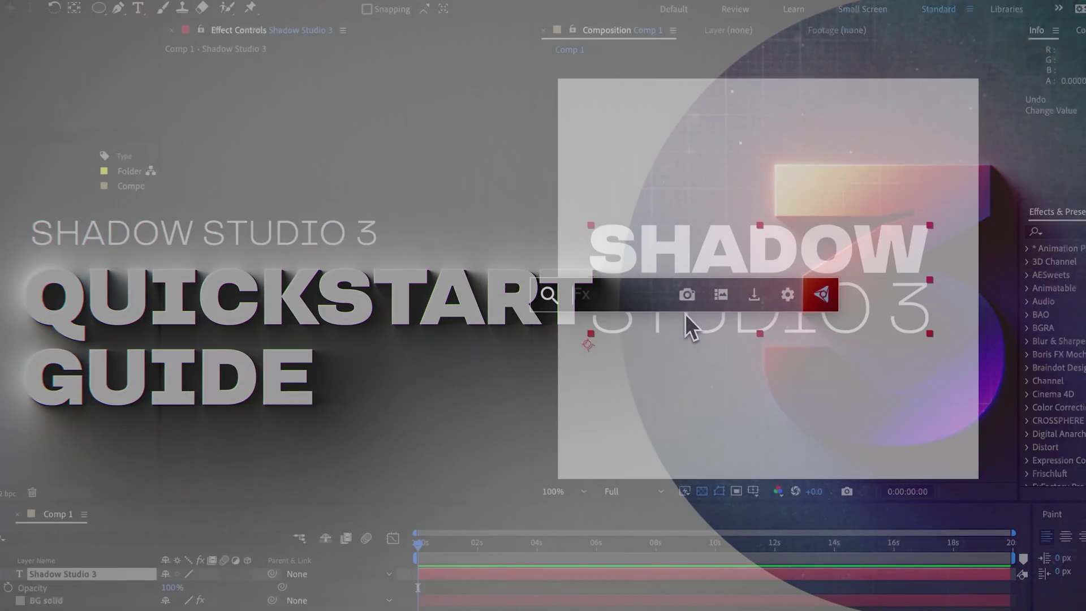
Step: Apply Shadow Studio 3 to the text layer by searching 'shad' in Effects & Presets
type("shad")
key("Down")
key("Down")
key("Return")
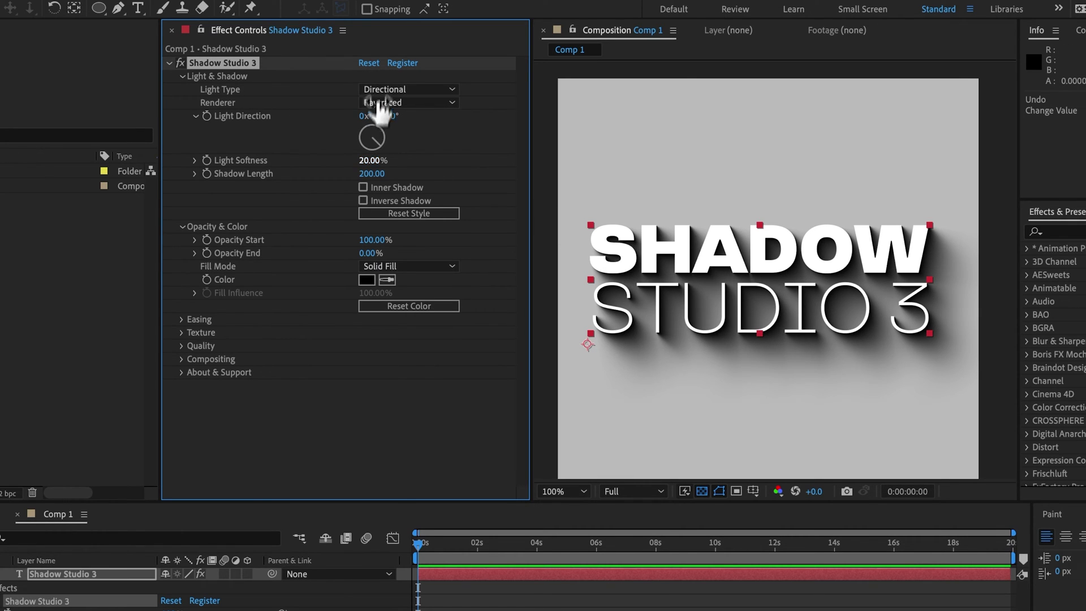
Step: Set Light Softness to 0% and angle the light direction to 233° for hard shadows
left_click(371, 160)
type("0")
key("Return")
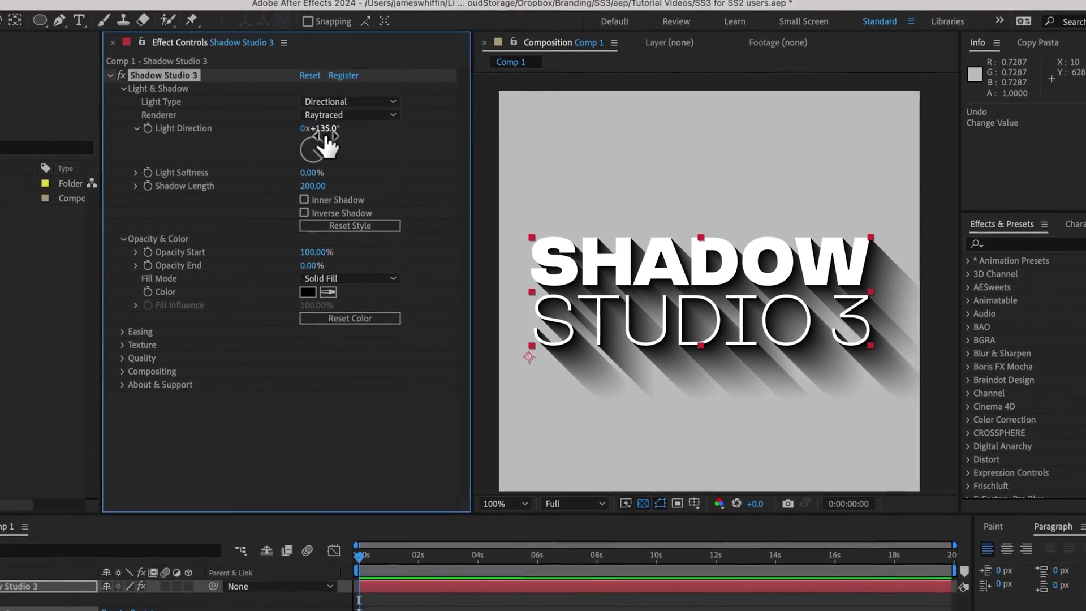
left_click_drag(279, 78, 319, 82)
left_click_drag(361, 134, 322, 134)
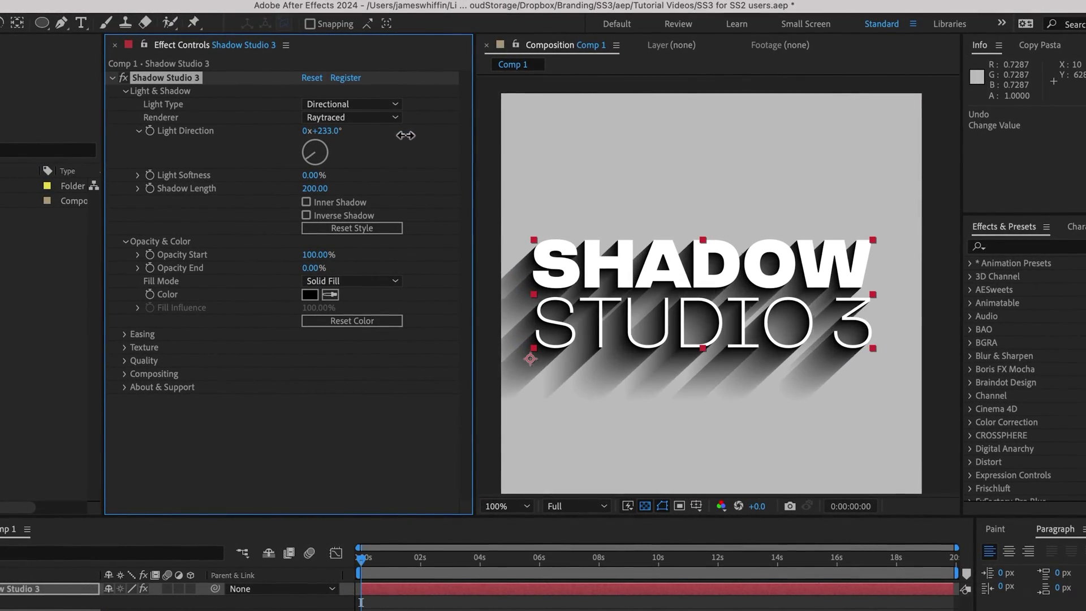
Step: Switch Light Type to Point and place the light origin above the text at 242, -184
left_click(325, 106)
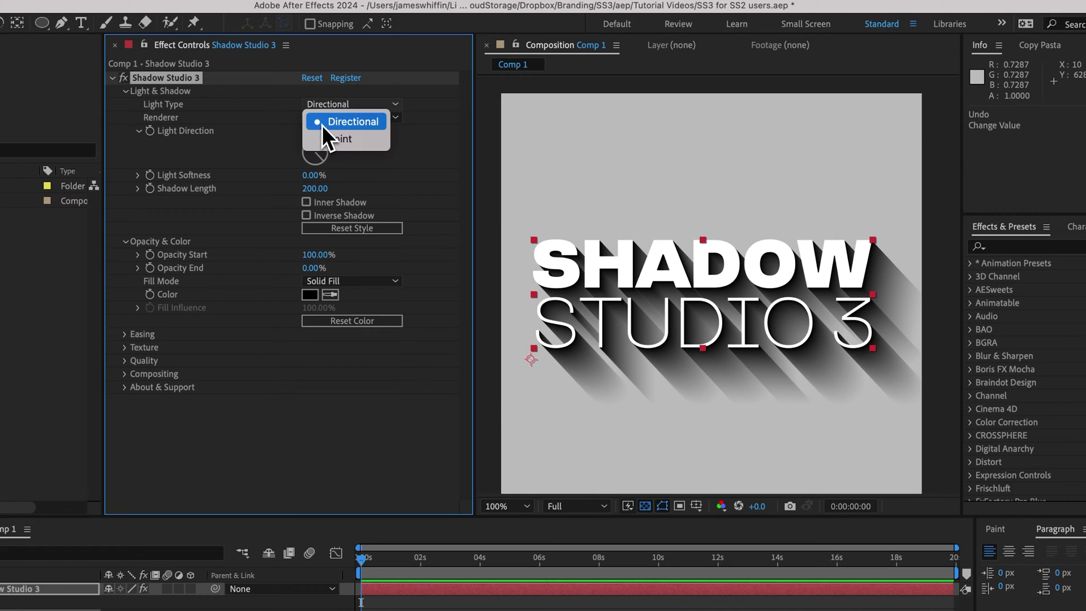
left_click(339, 138)
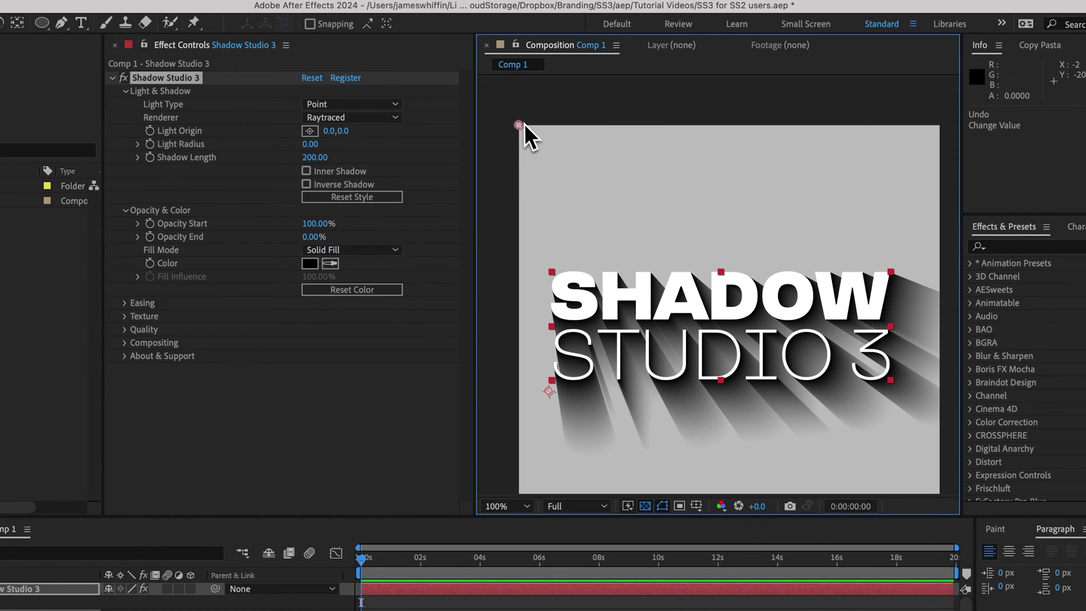
left_click_drag(519, 125, 812, 201)
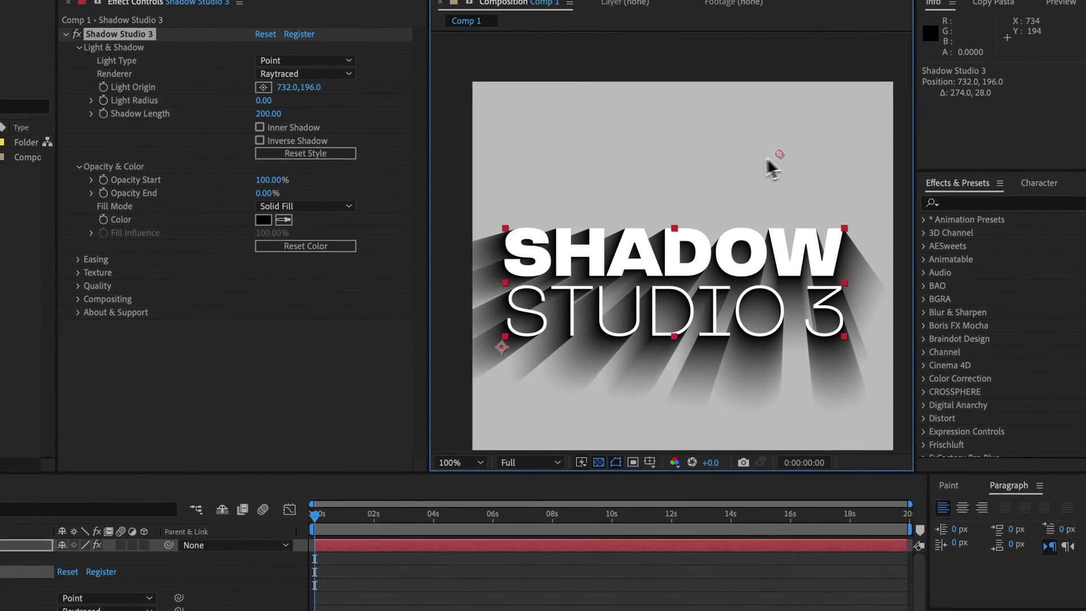
left_click_drag(767, 160, 514, 154)
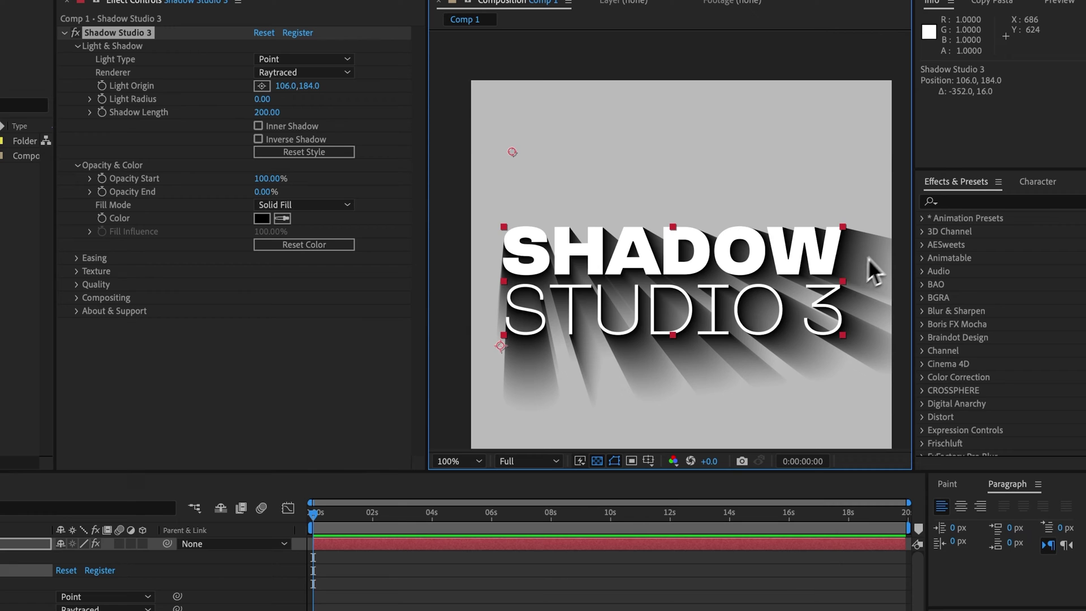
scroll(526, 294, "up", 1)
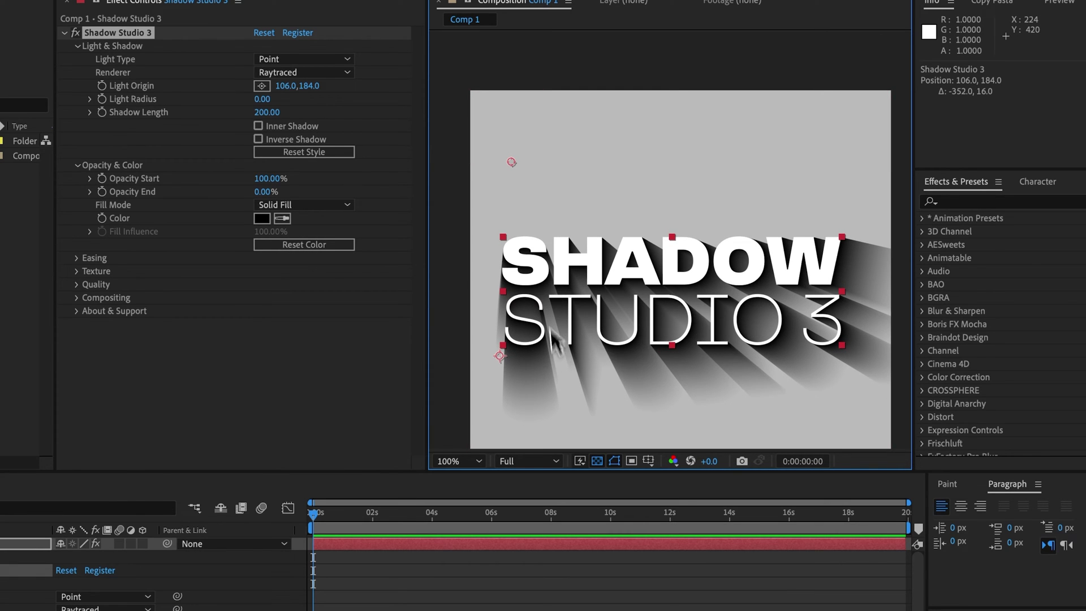
scroll(542, 289, "up", 5)
left_click_drag(531, 240, 582, 95)
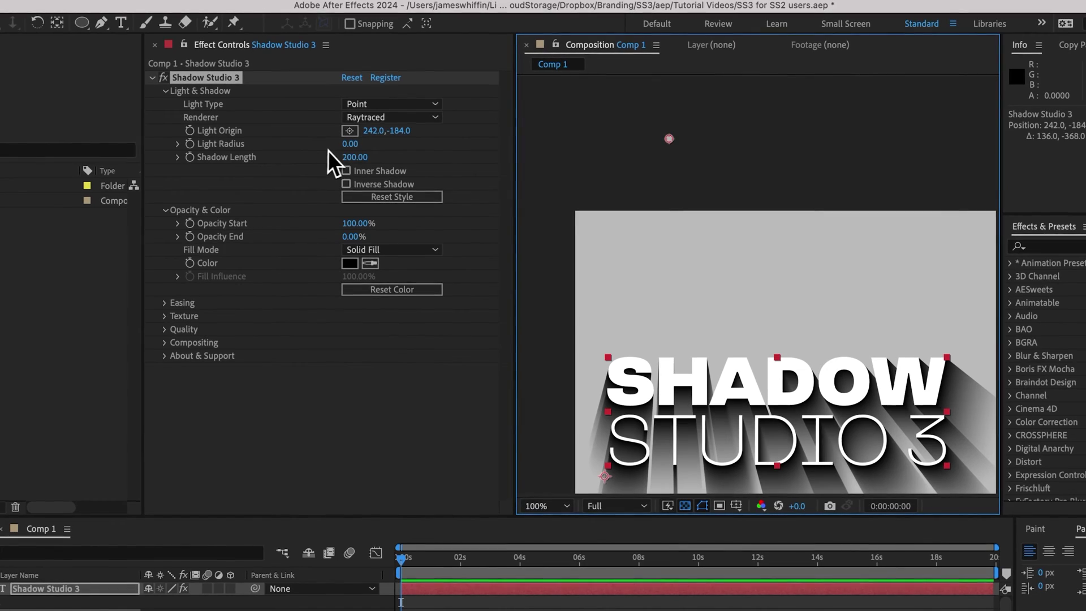
Step: Widen the point light's Light Radius to 368 for softer rays
left_click(260, 101)
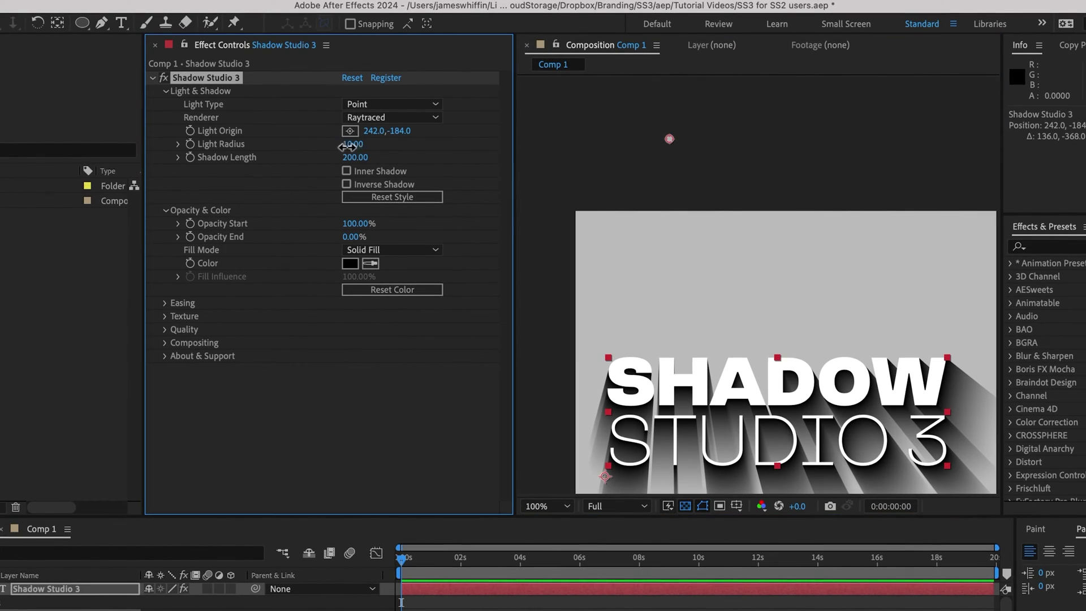
left_click_drag(350, 146, 422, 143)
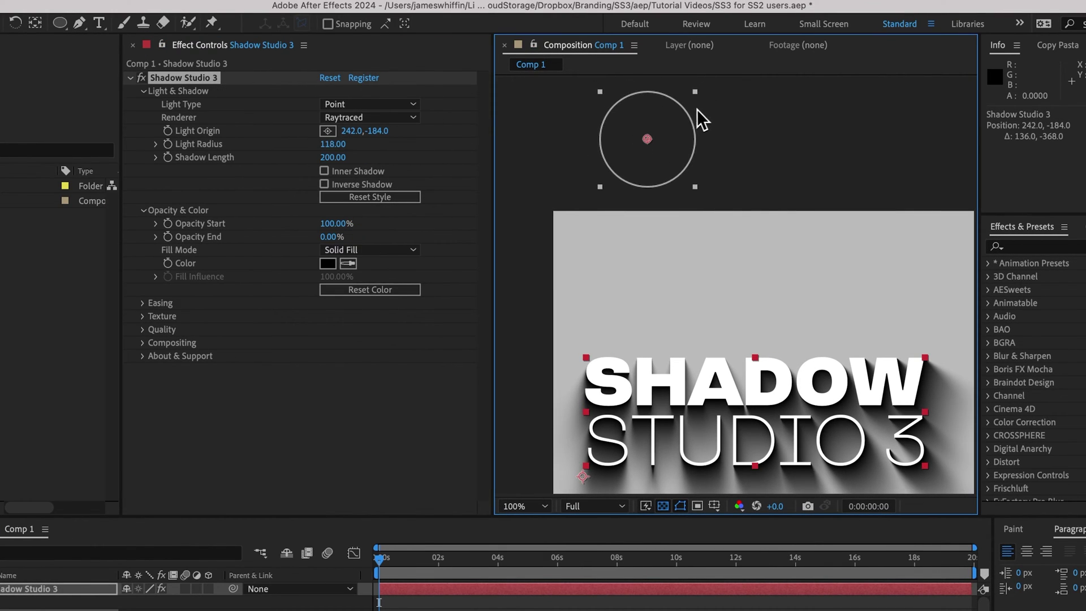
mouse_move(697, 109)
left_mouse_down()
mouse_move(684, 111)
mouse_move(769, 74)
mouse_move(716, 109)
left_mouse_up()
left_click_drag(783, 227, 770, 226)
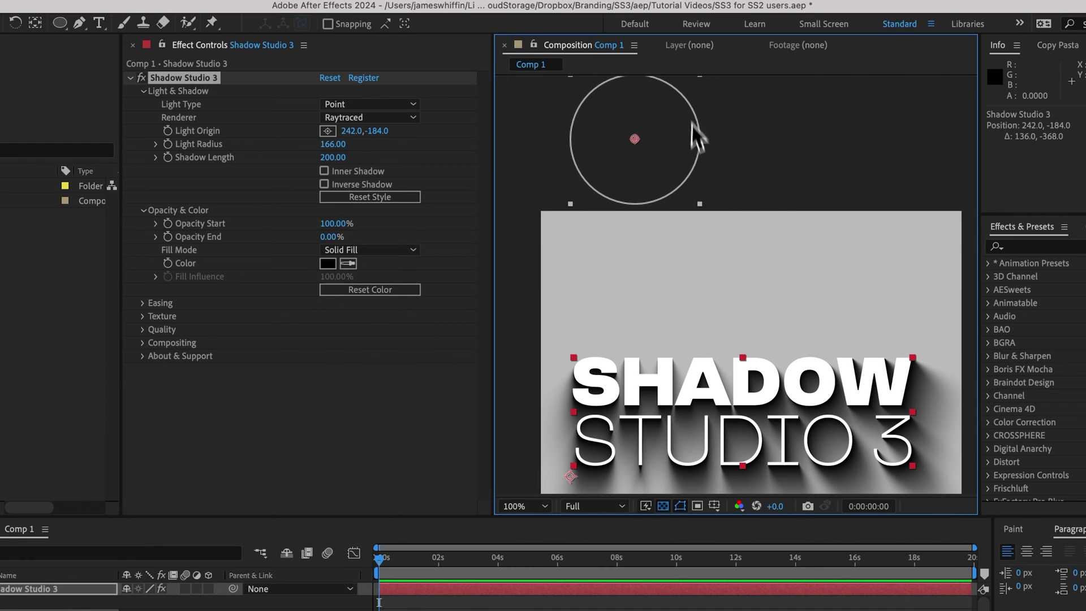
left_click_drag(705, 274, 689, 247)
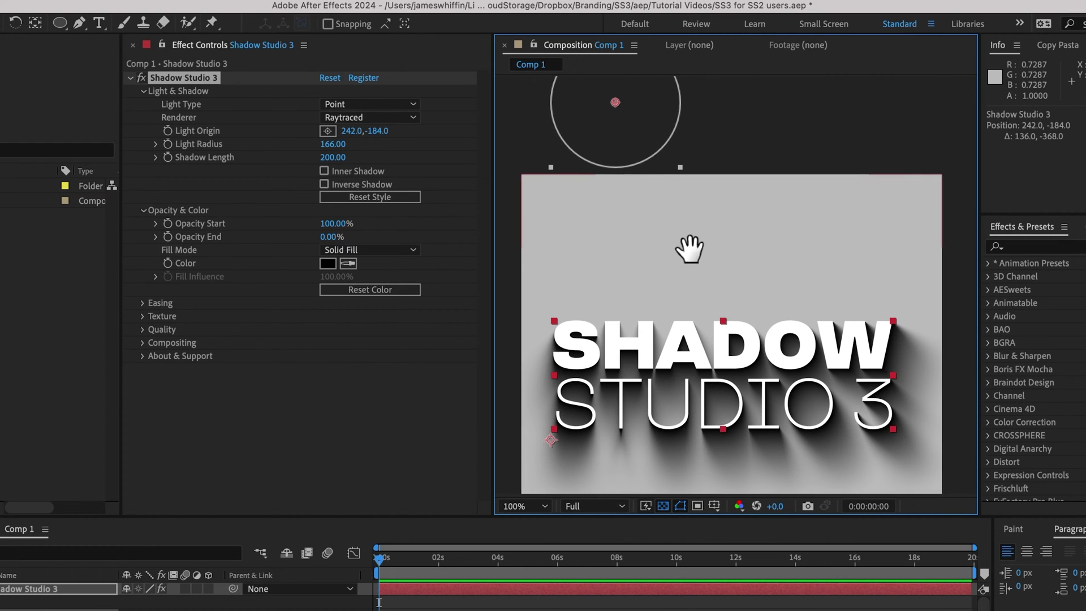
left_click_drag(680, 168, 760, 214)
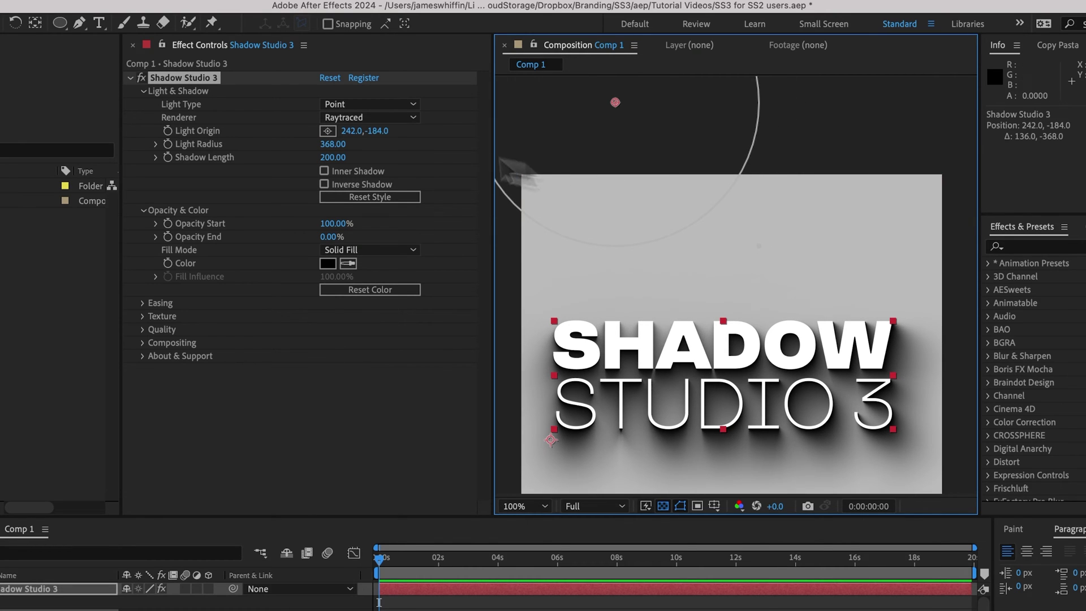
Step: Switch to a Directional light and scrub Shadow Length to 228
left_click(396, 104)
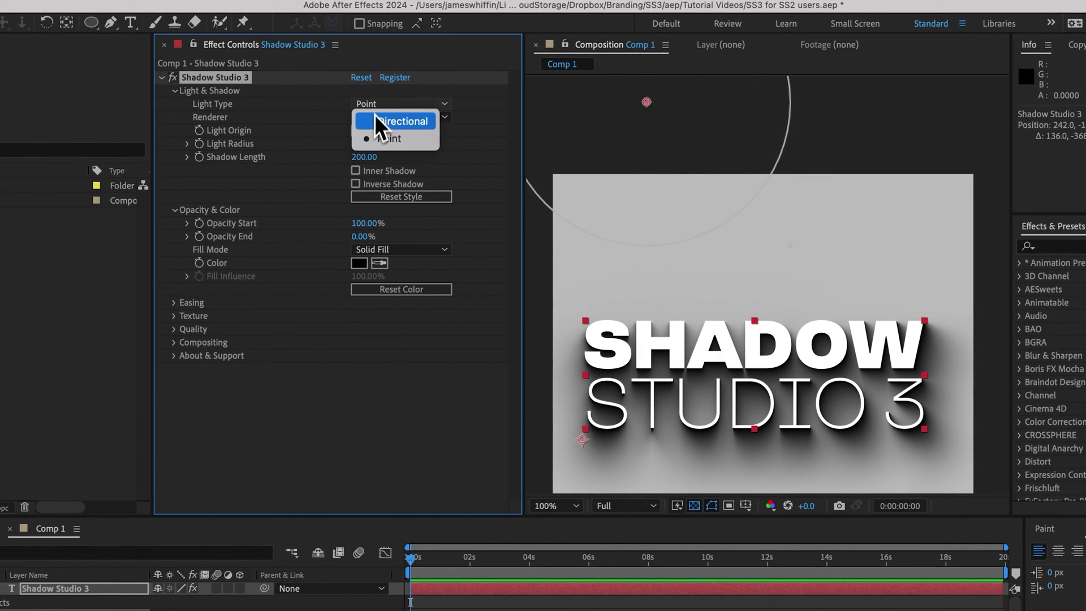
left_click(373, 116)
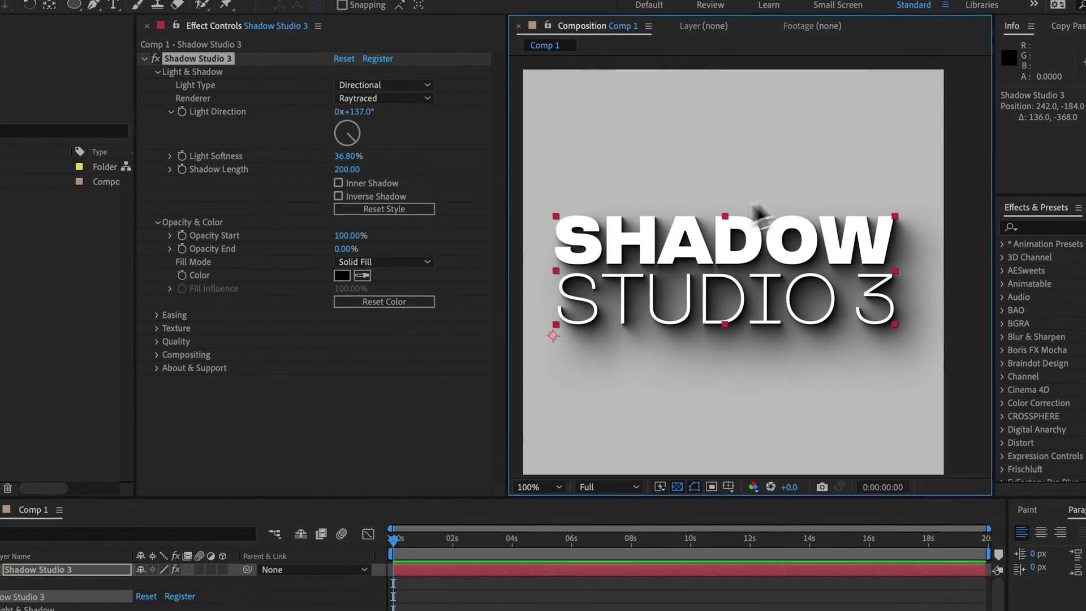
left_click_drag(363, 188, 395, 195)
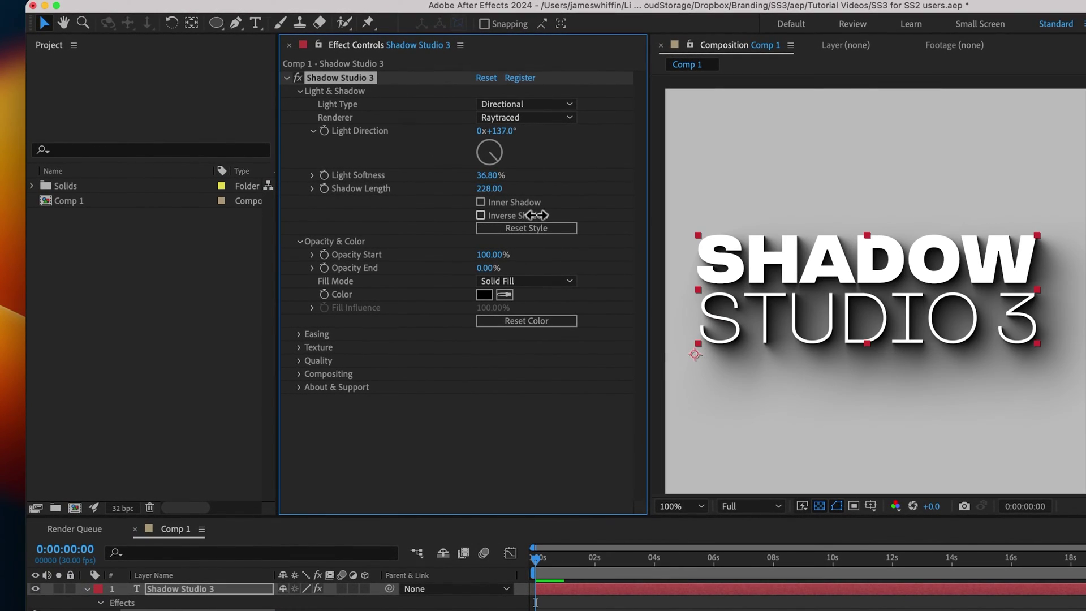
Step: Compare Inverse Shadow on and off, leaving it turned off
left_click(531, 216)
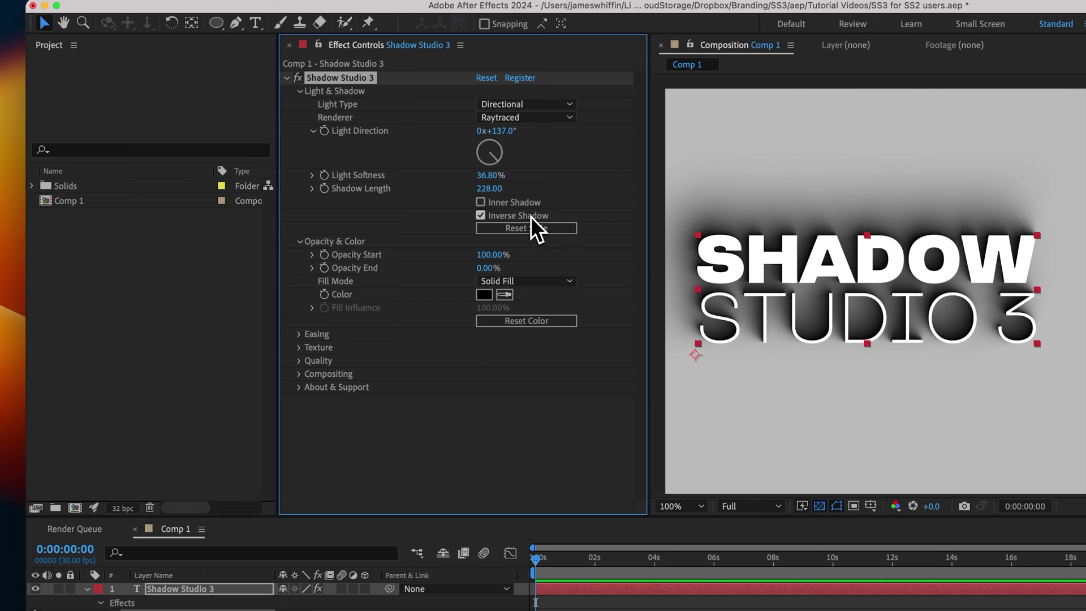
left_click(480, 216)
left_click(480, 216)
left_click(480, 215)
left_click(530, 215)
left_click(531, 216)
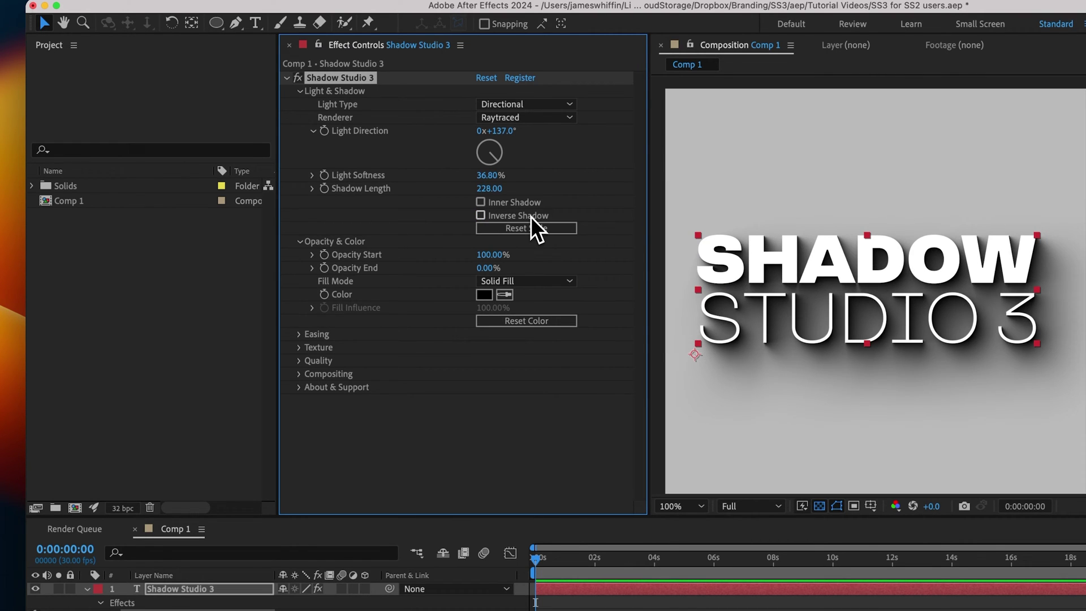
left_click(525, 104)
Step: Use a Point light with 0 Light Radius, Inverse and Auto Shadow Length on, and 100% Opacity End
left_click(499, 138)
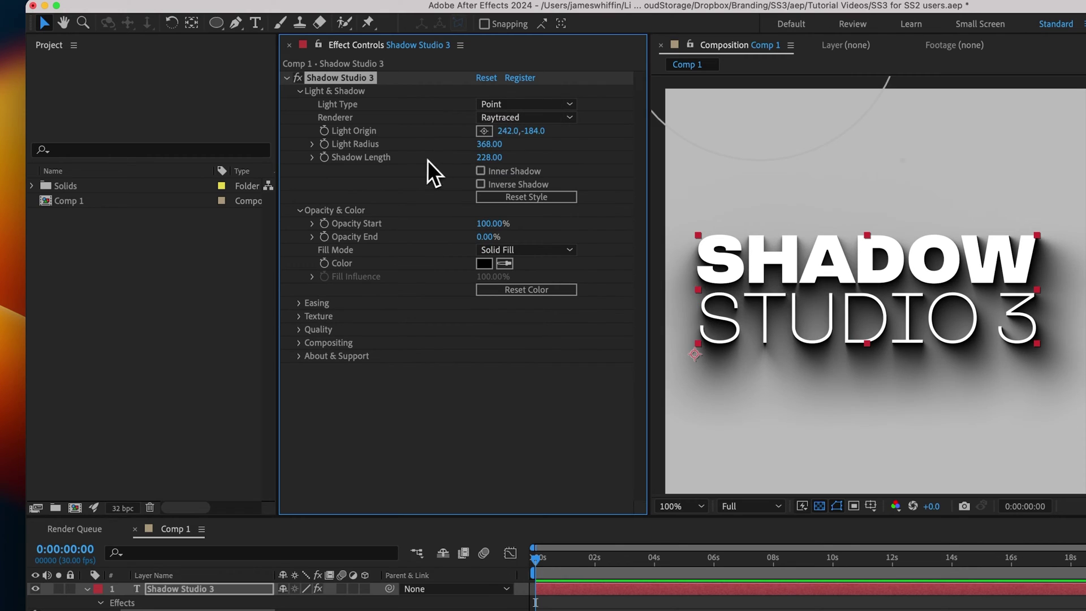
left_click(484, 145)
left_click(481, 185)
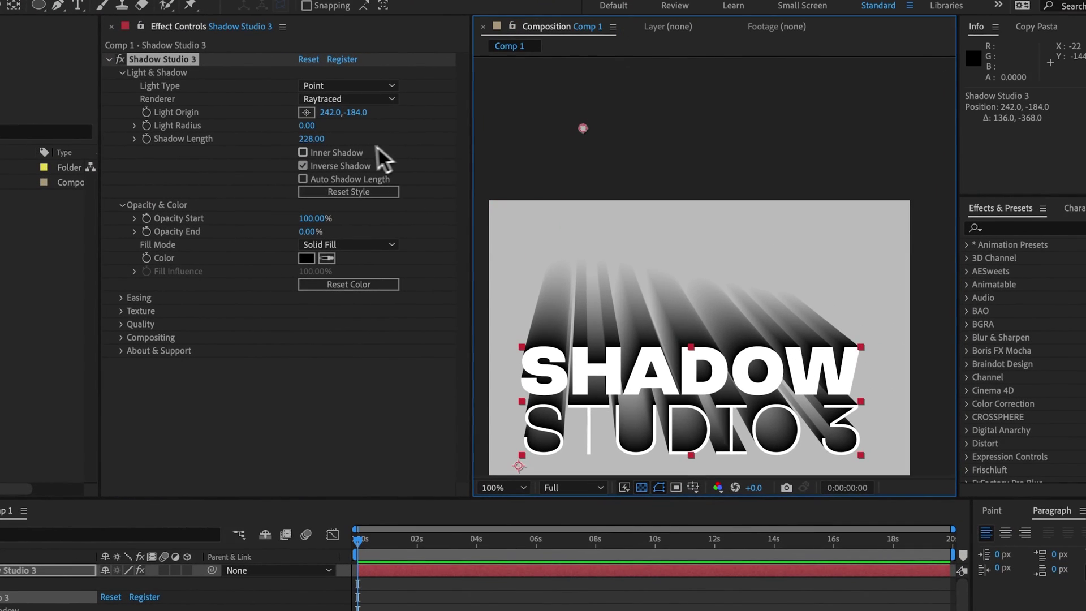
left_click(338, 178)
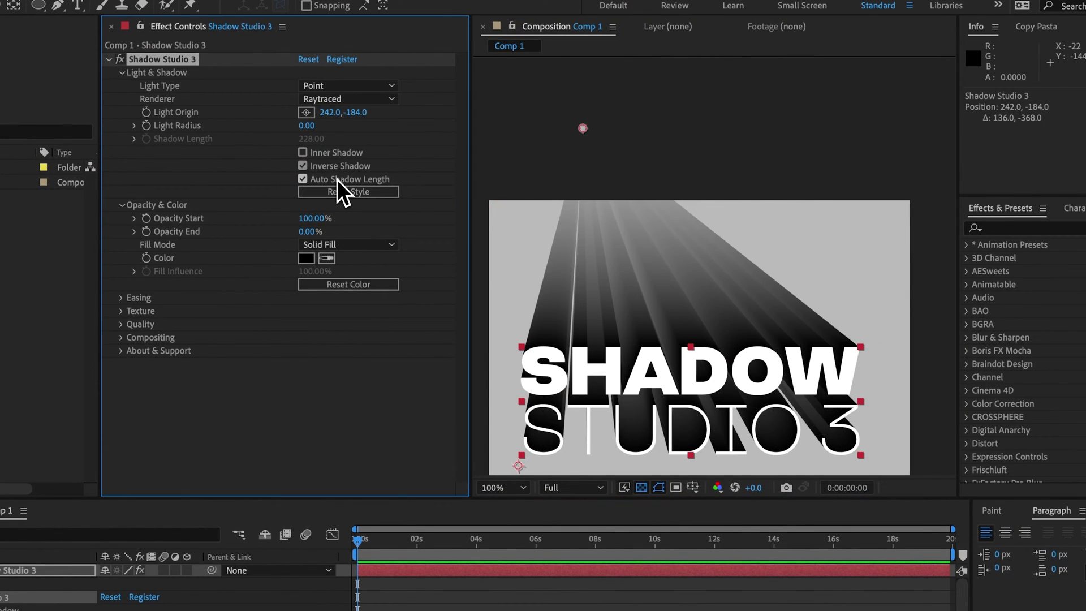
left_click_drag(309, 231, 452, 237)
left_click_drag(583, 128, 689, 246)
Step: Turn off Auto Shadow Length, set Shadow Length to 602, and reposition the light origin
left_click(280, 146)
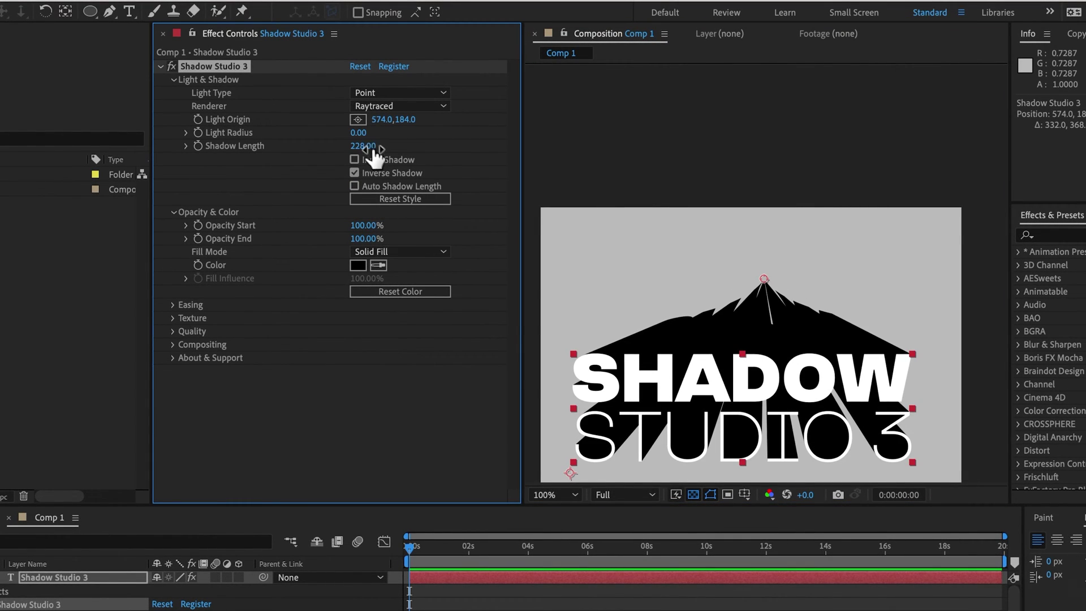
left_click_drag(363, 146, 453, 145)
mouse_move(582, 148)
left_mouse_down()
mouse_move(458, 151)
mouse_move(568, 156)
left_mouse_up()
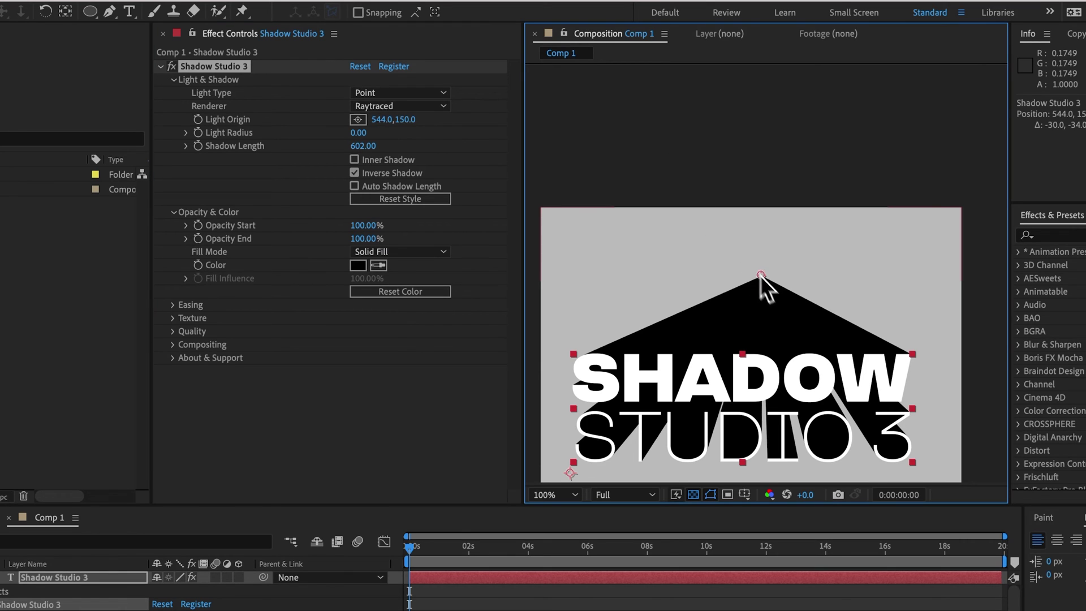
left_click_drag(763, 277, 737, 253)
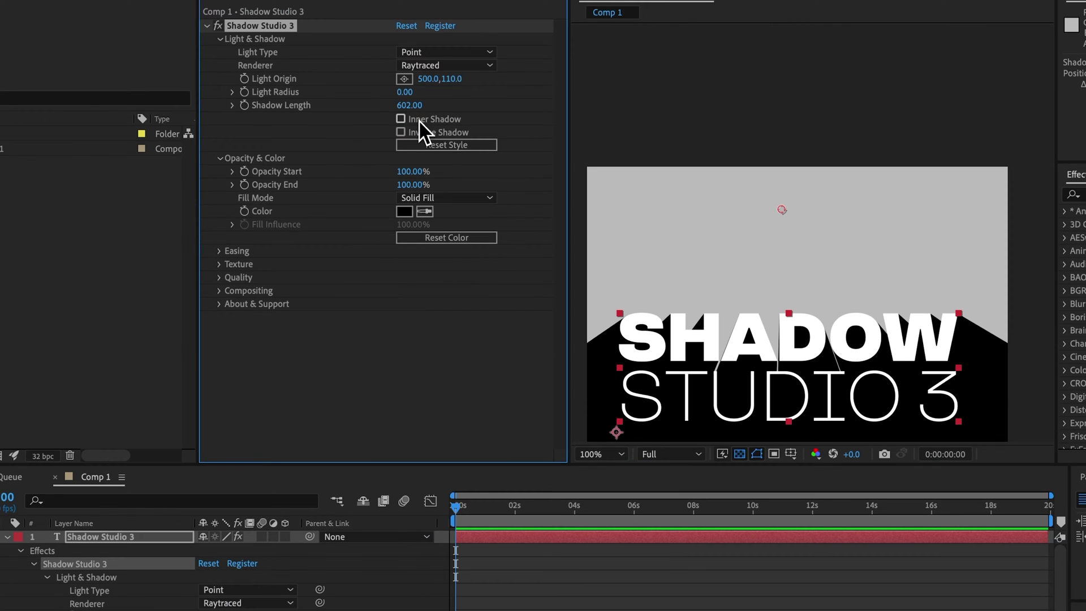
Step: Turn on Inner Shadow, enlarge the light radius, and switch back to a Directional light
left_click(419, 120)
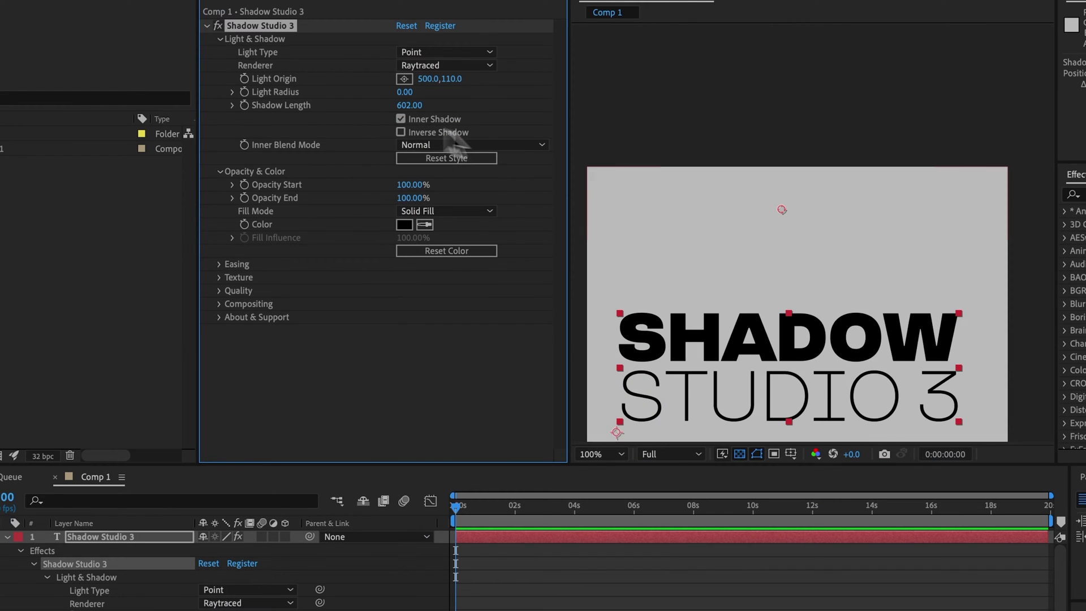
left_click_drag(665, 201, 650, 160)
left_click_drag(404, 92, 622, 113)
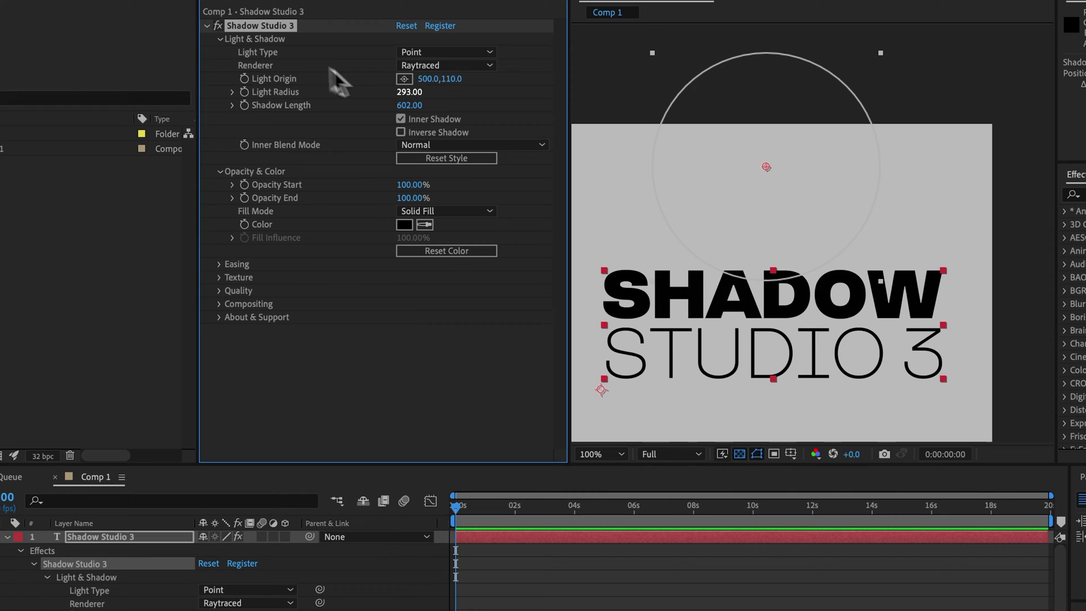
left_click(422, 53)
left_click(424, 66)
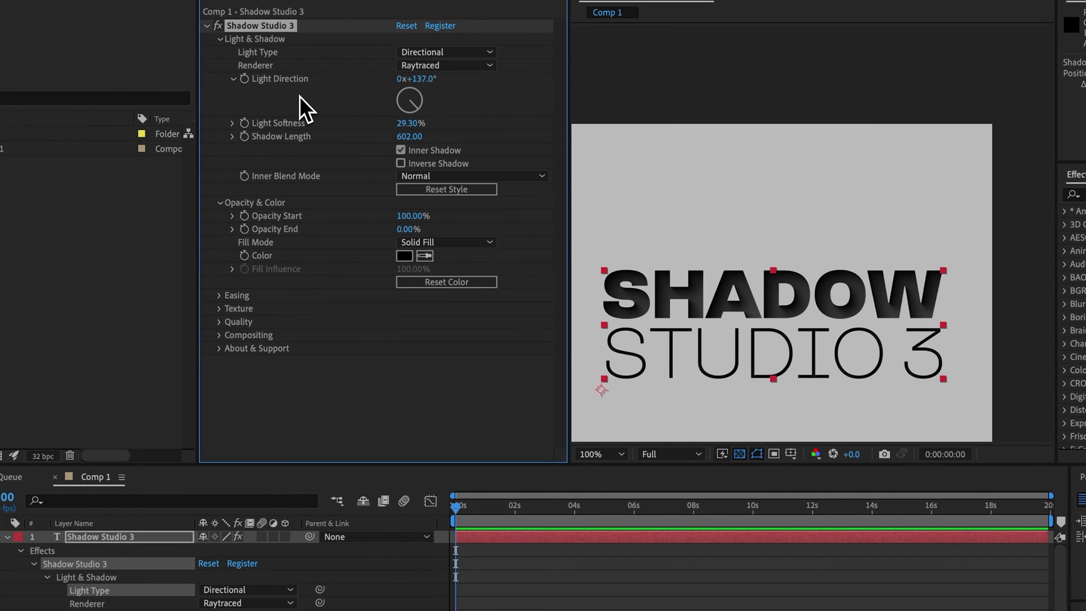
Step: Keep the Inner Blend Mode at Normal and reset the Shadow Studio 3 style to defaults
left_click(406, 179)
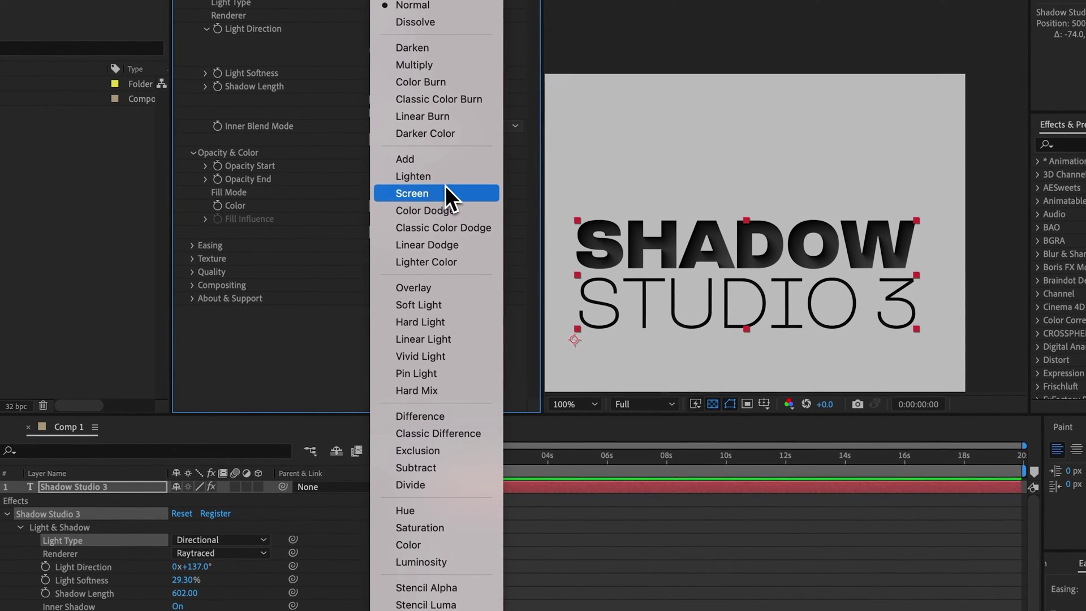
left_click(326, 185)
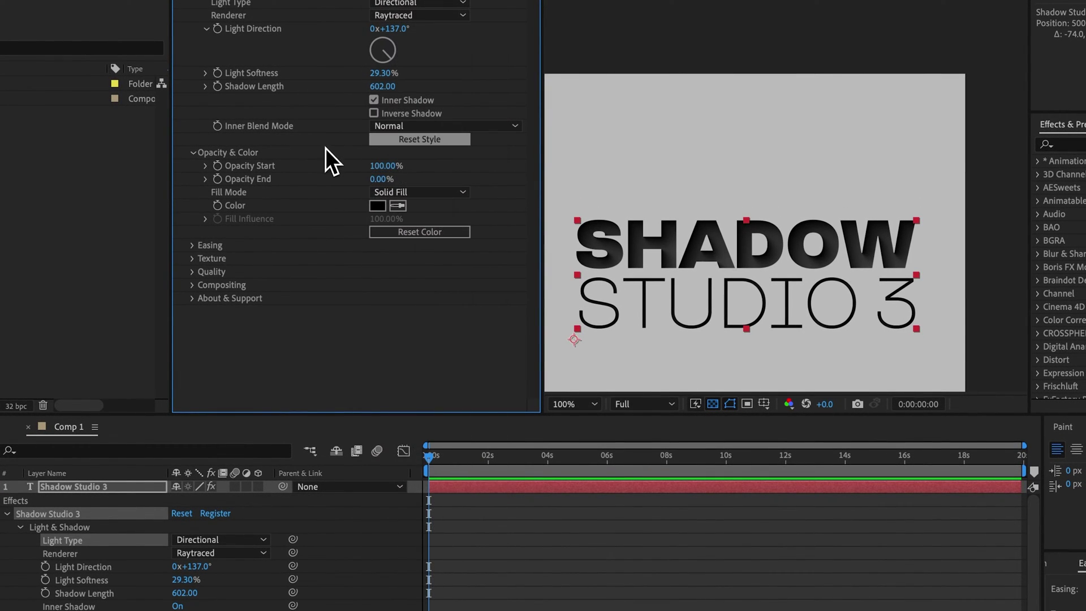
left_click(386, 140)
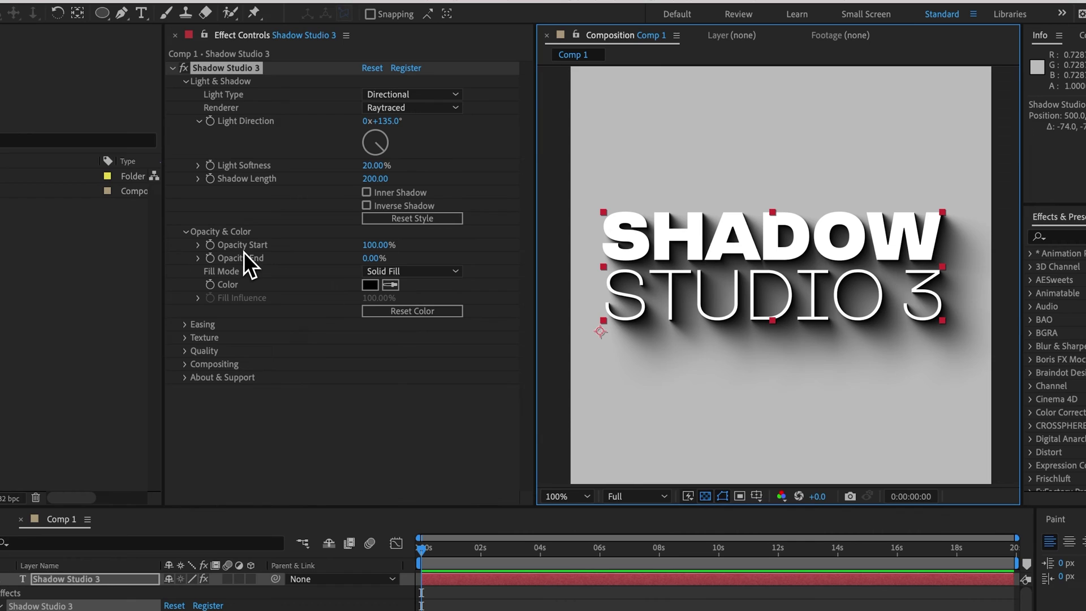
Step: Try 100% Opacity End, undo it, then stretch Shadow Length from 200 to 1060
left_click_drag(370, 258, 427, 258)
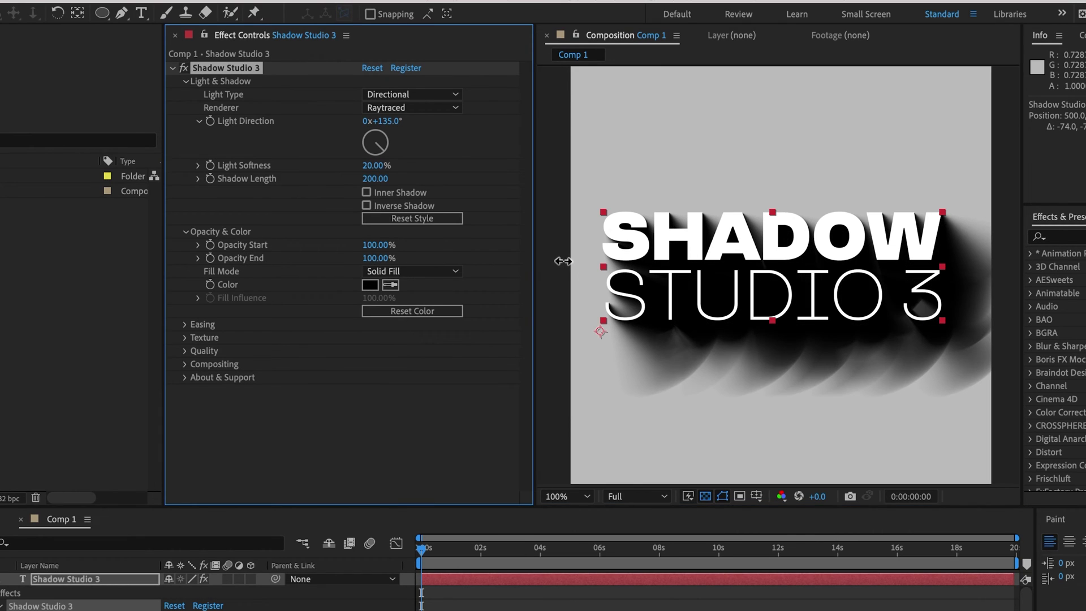
left_click(373, 165)
key("Escape")
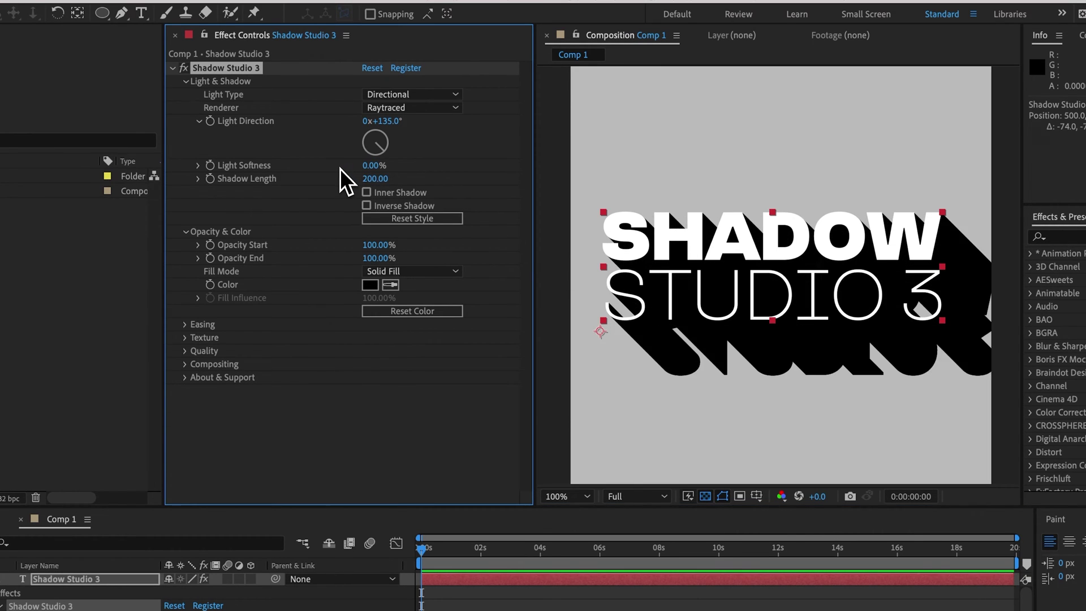
key("ctrl+z")
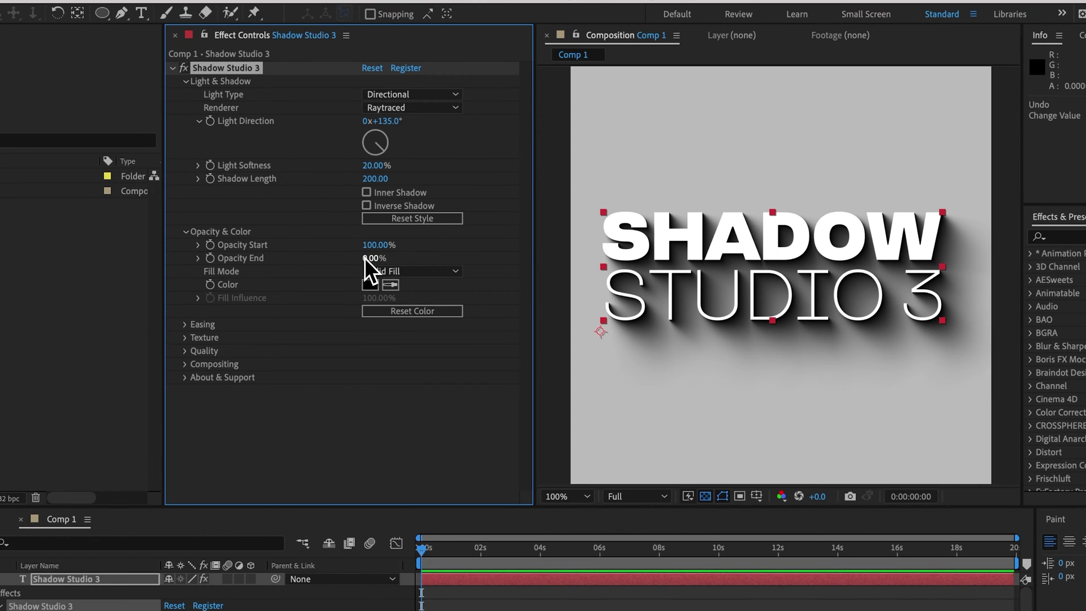
left_click_drag(374, 192, 759, 189)
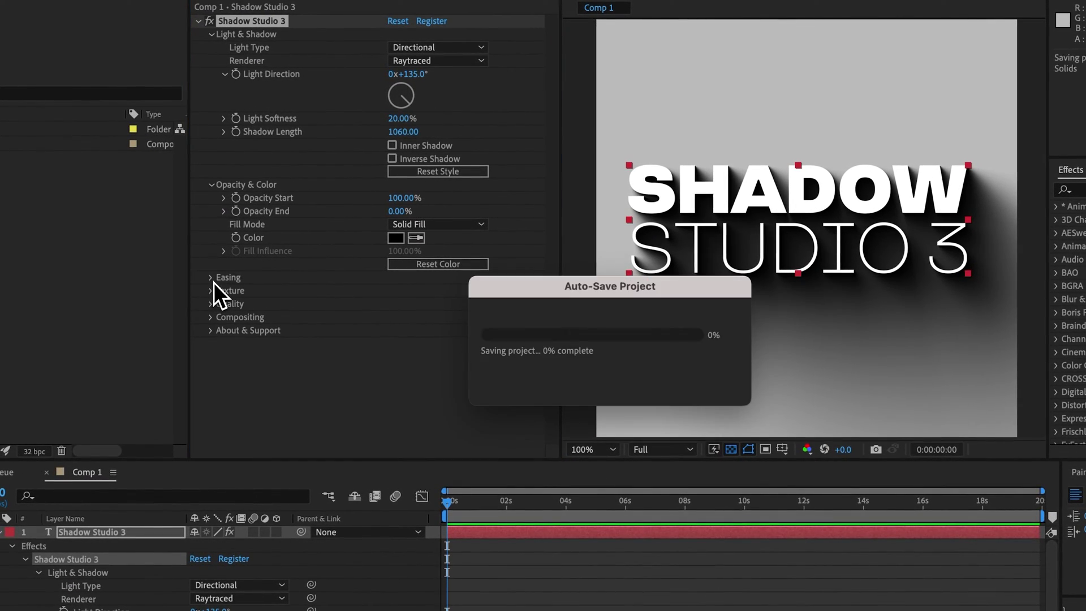
Step: Preview Ease Opacity and Ease Softness changes, then reset easing to 60% opacity and 50% softness
left_click(211, 278)
left_click_drag(394, 293, 325, 306)
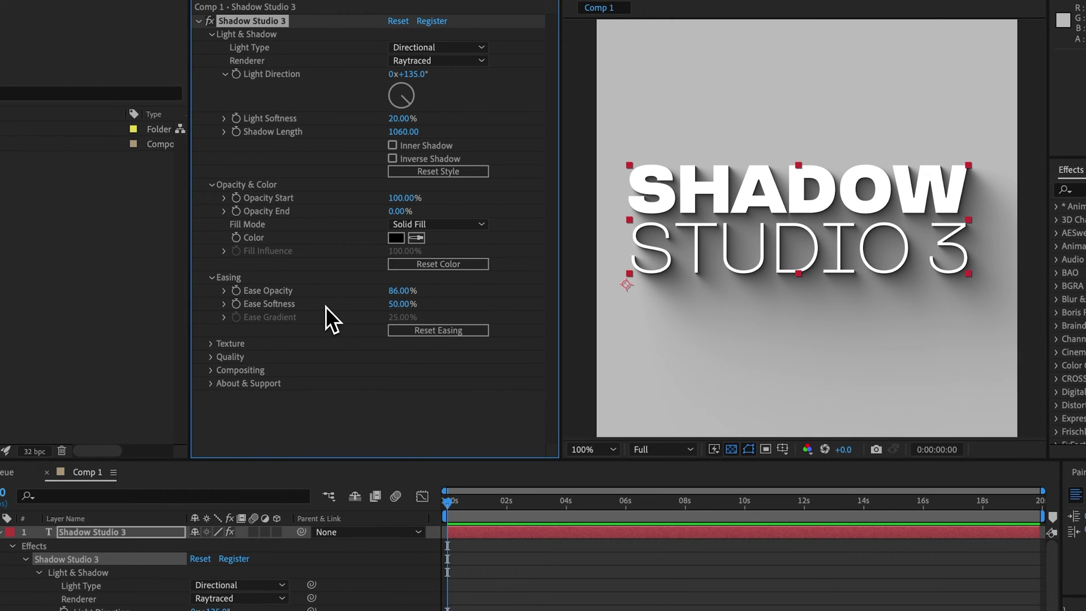
left_click_drag(398, 304, 306, 303)
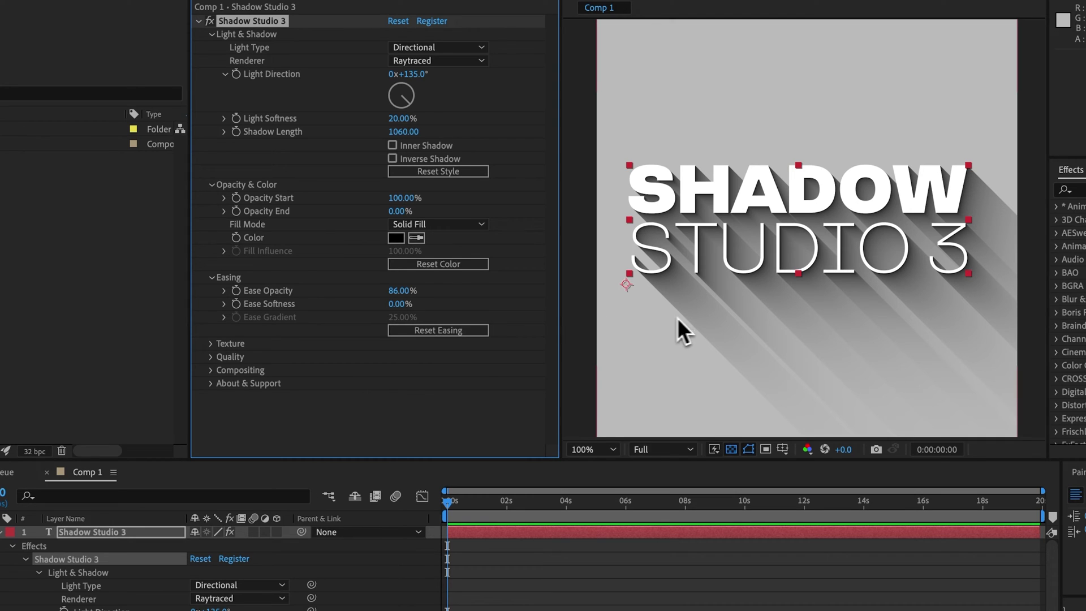
left_click_drag(400, 304, 503, 312)
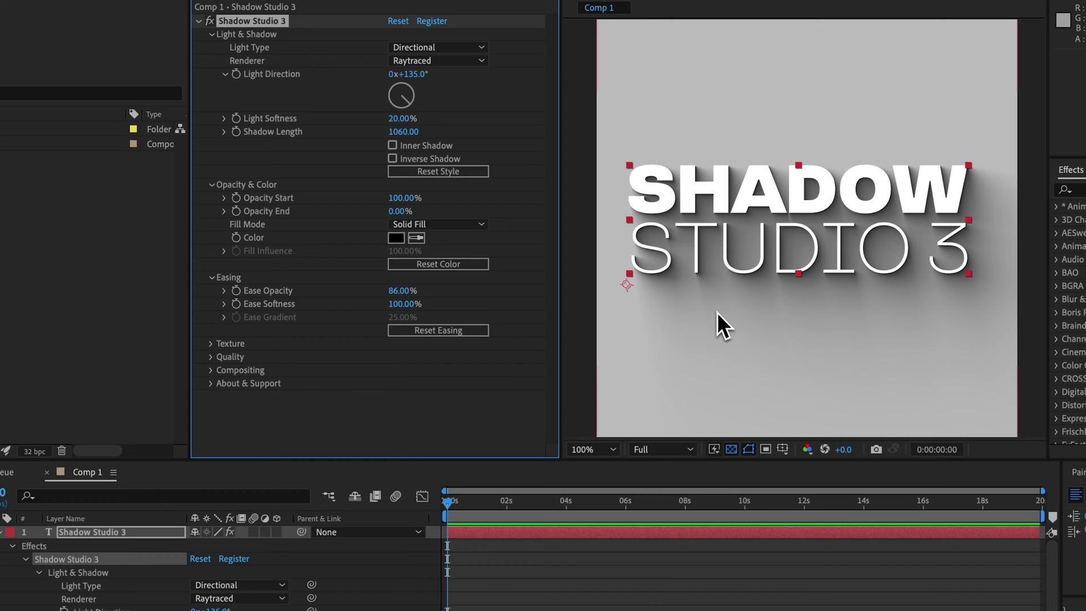
left_click(434, 330)
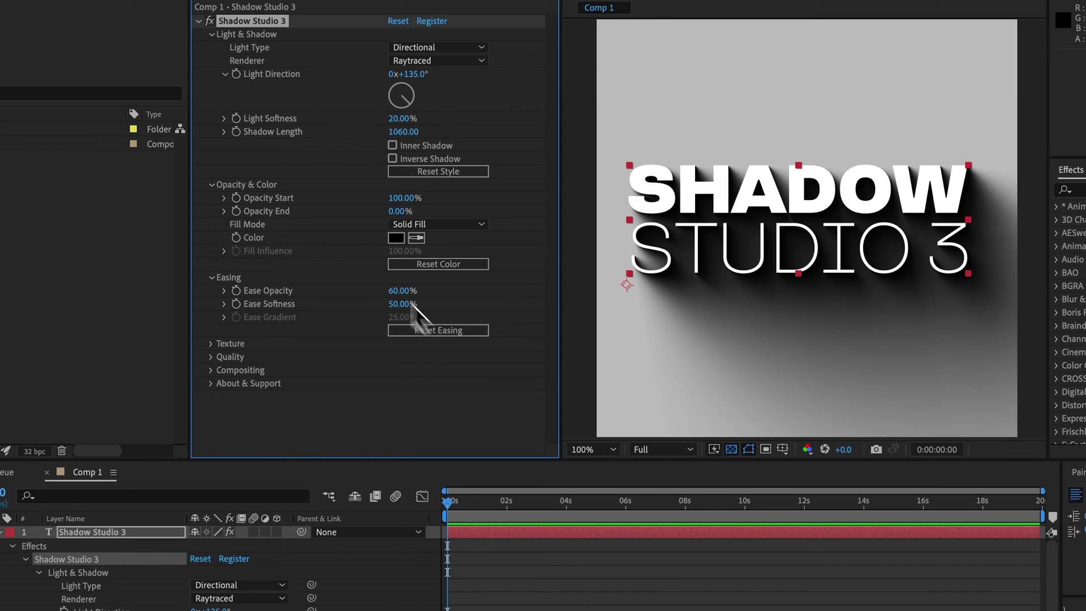
Step: Set Fill Mode to Gradient Fill and add a yellow colour stop at 20%
left_click(417, 225)
left_click(423, 258)
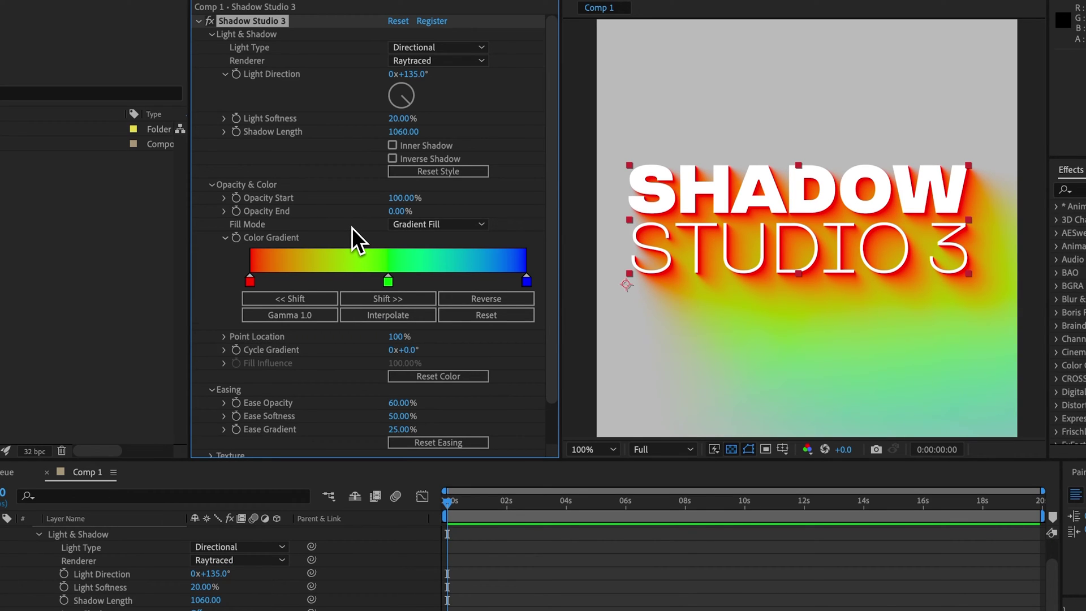
left_click(319, 281)
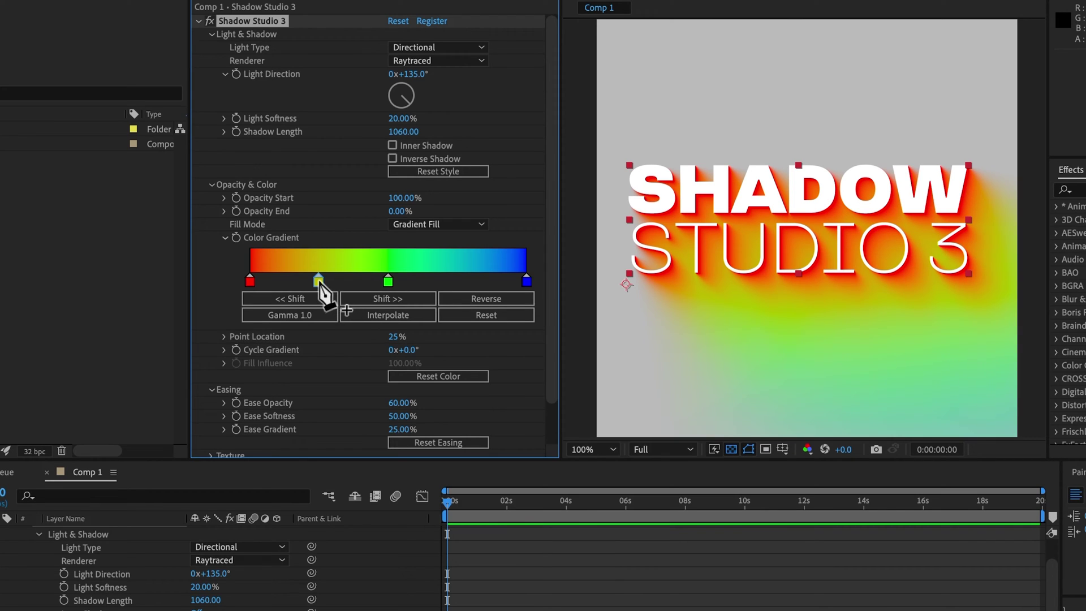
double_click(319, 282)
left_click(401, 372)
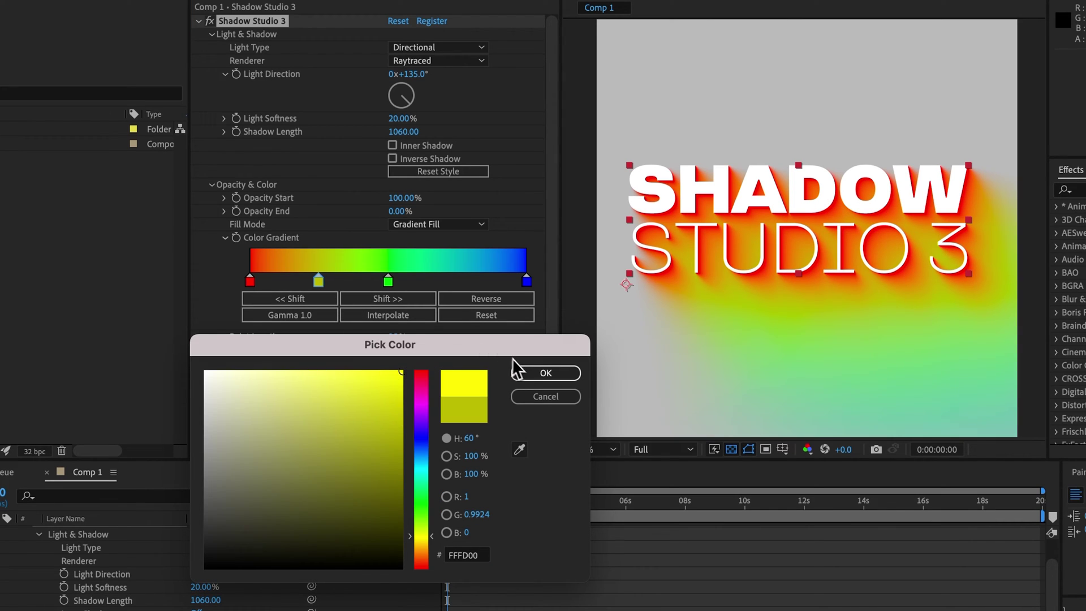
left_click(526, 373)
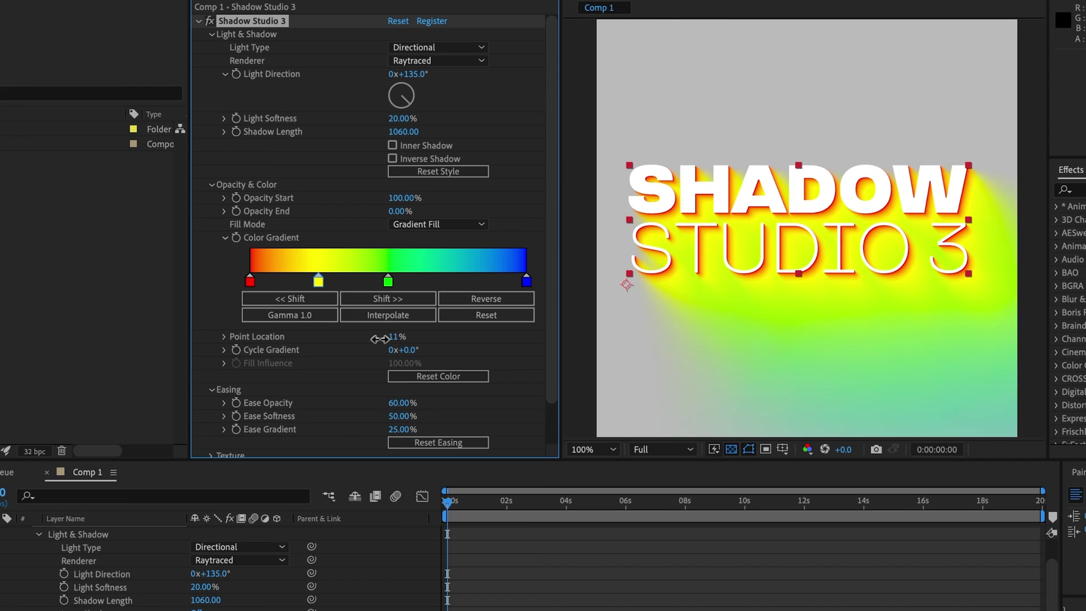
left_click_drag(379, 338, 394, 338)
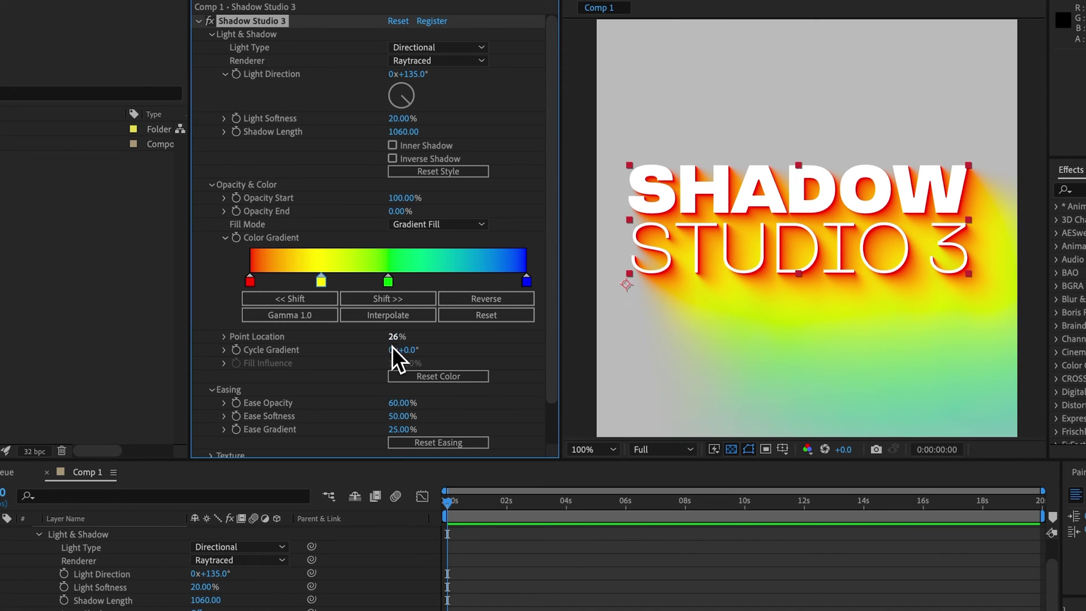
left_click(396, 338)
type("20")
key("Return")
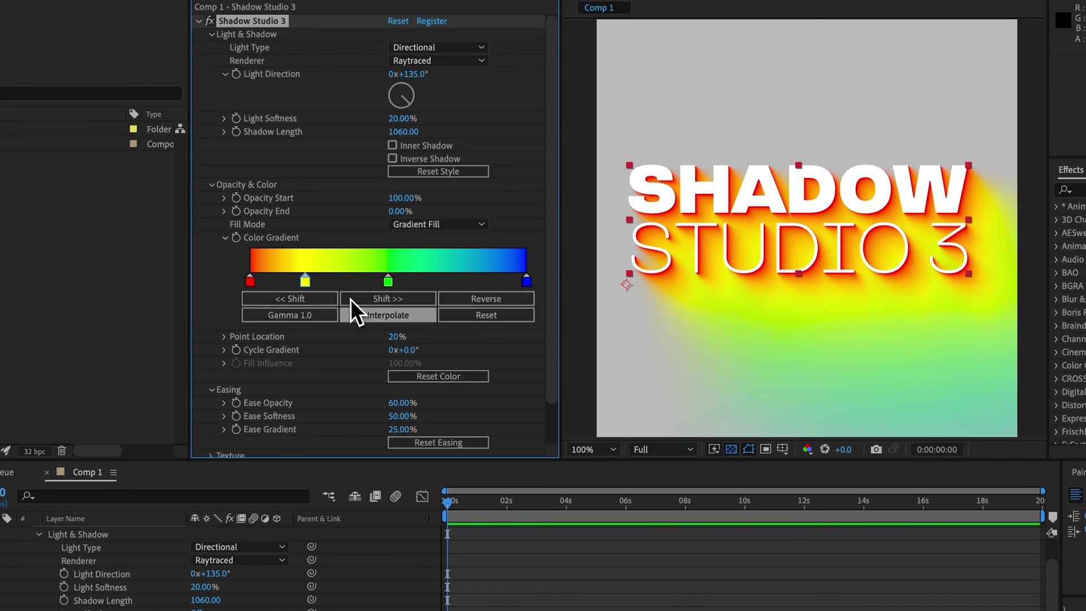
Step: Turn off gradient interpolation, set Light Softness to 0%, and reset the gradient stops
left_click(369, 318)
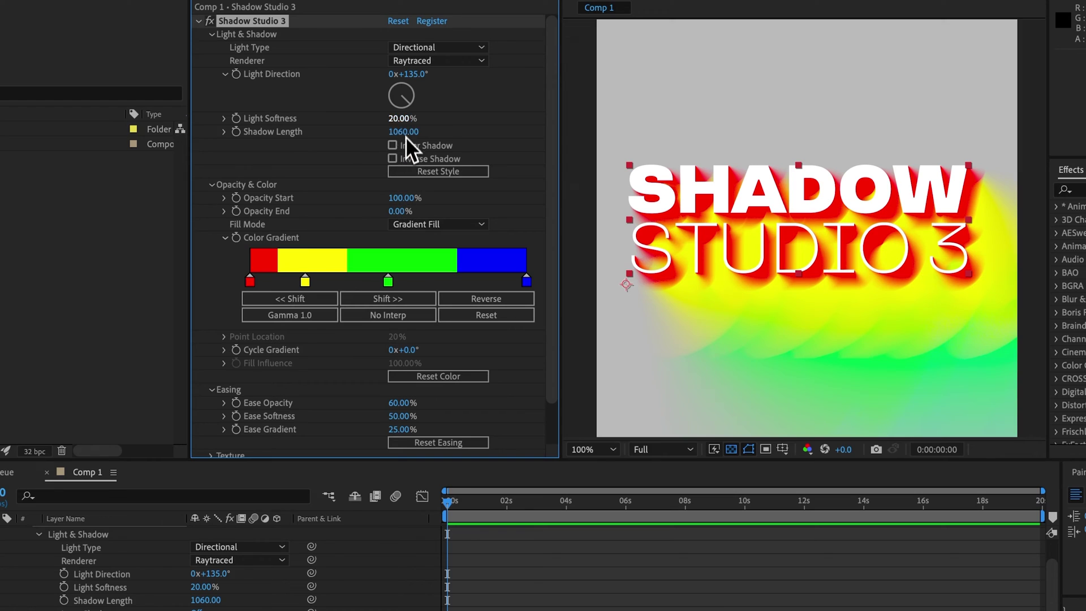
type("0")
key("Return")
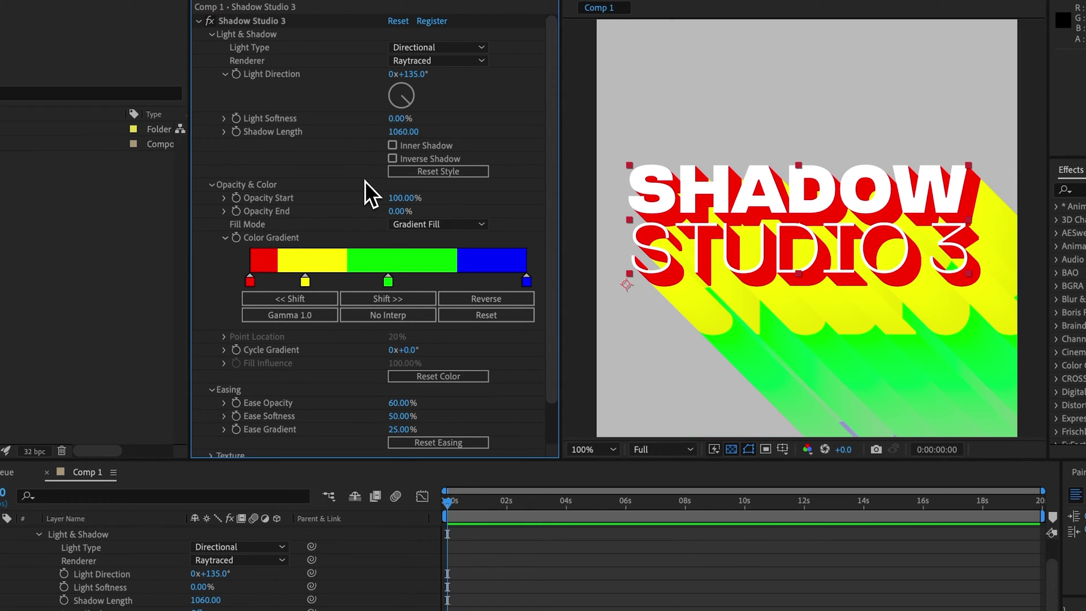
left_click(510, 315)
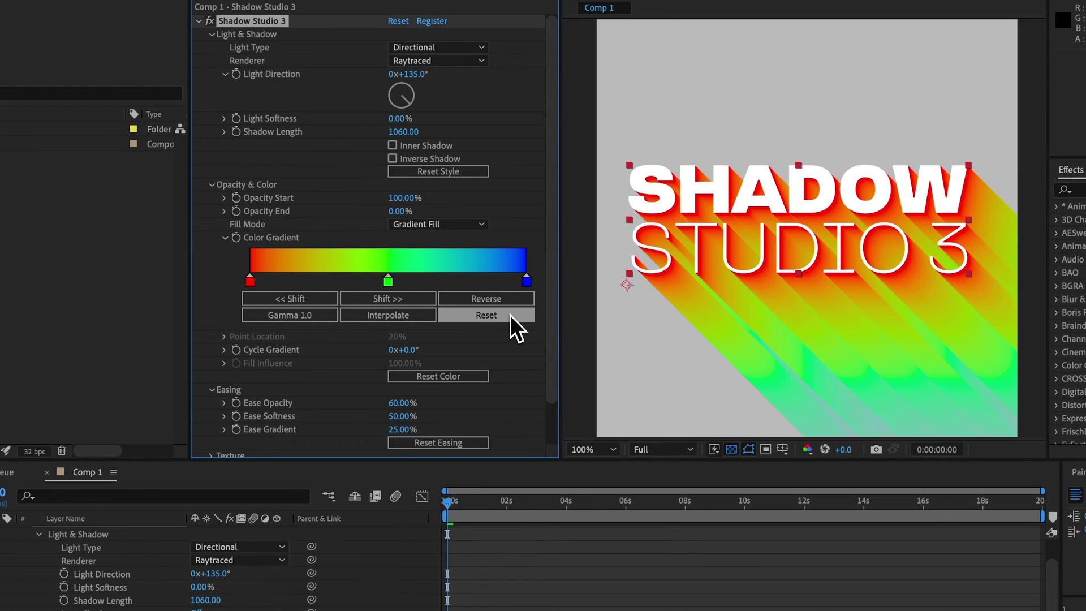
Step: Try gradient Gamma 2.2, Shift and Reverse, then reset to the red–green–blue gradient
left_click(306, 322)
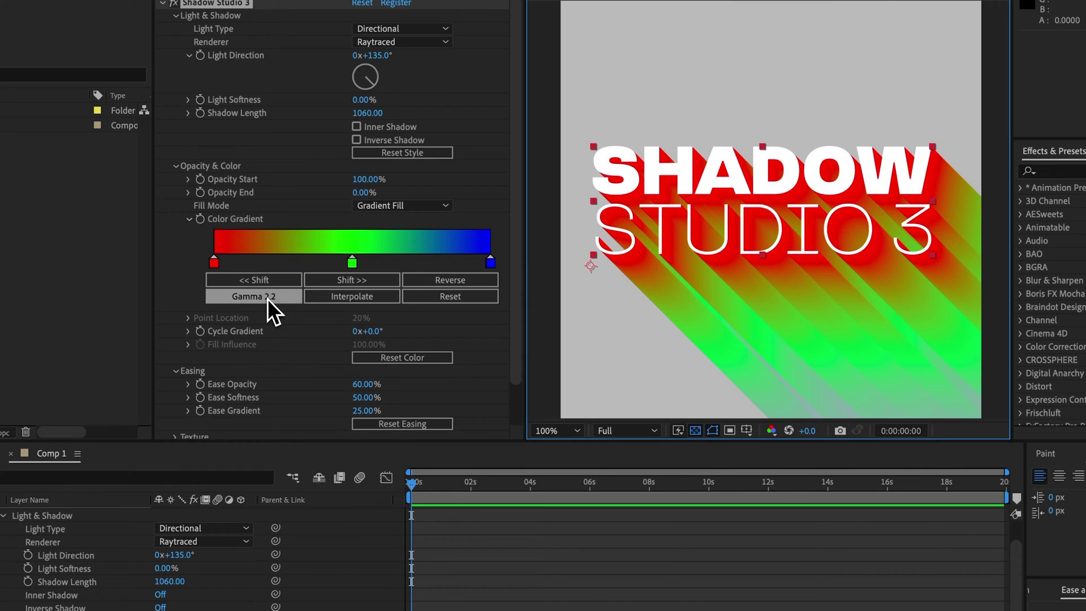
left_click(267, 299)
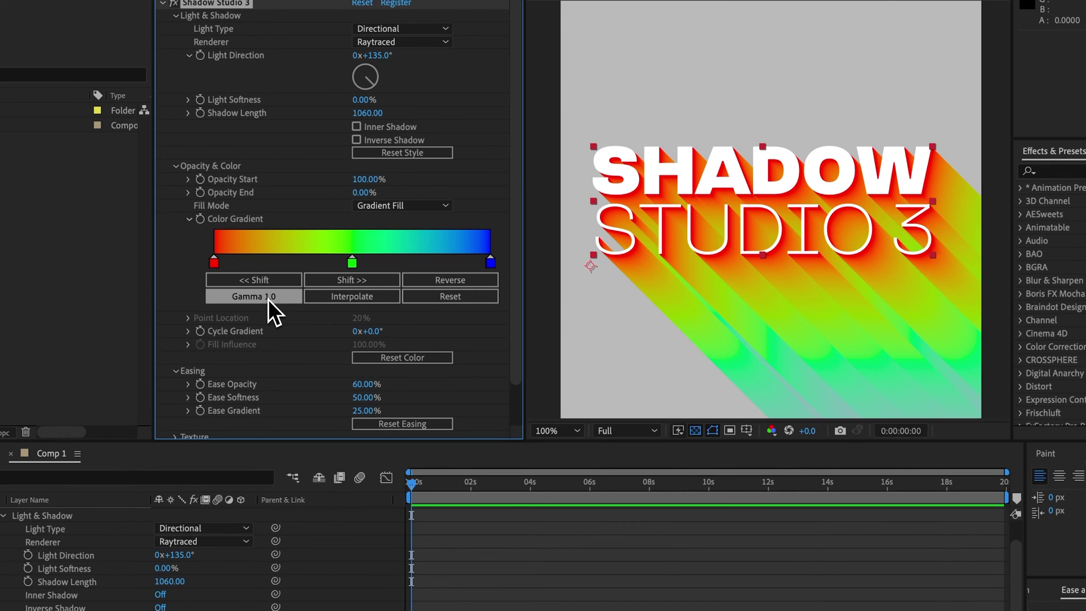
left_click(261, 287)
left_click(261, 287)
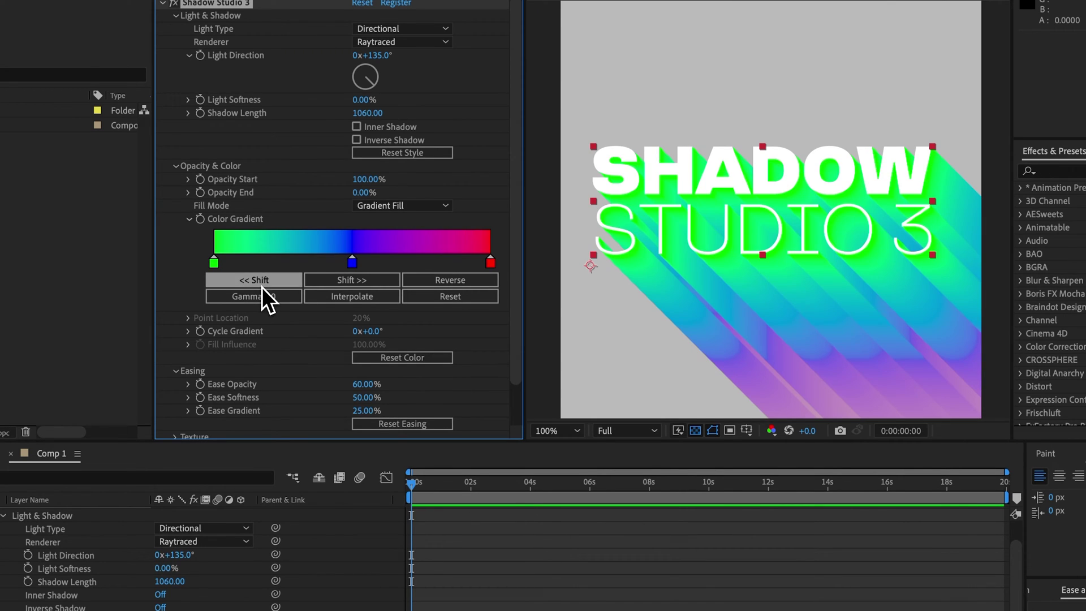
left_click(261, 286)
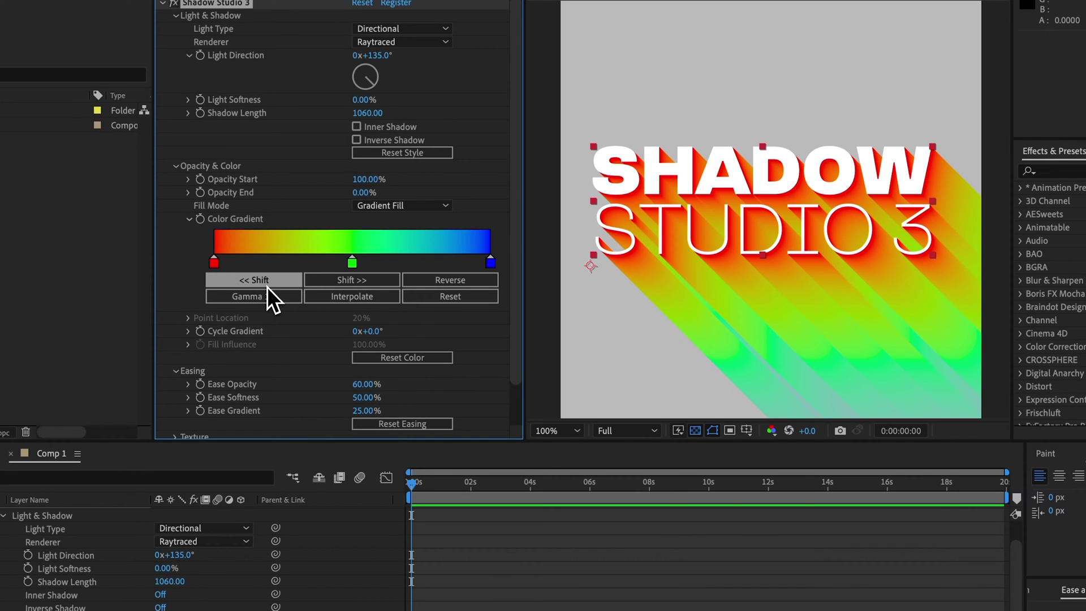
left_click(267, 286)
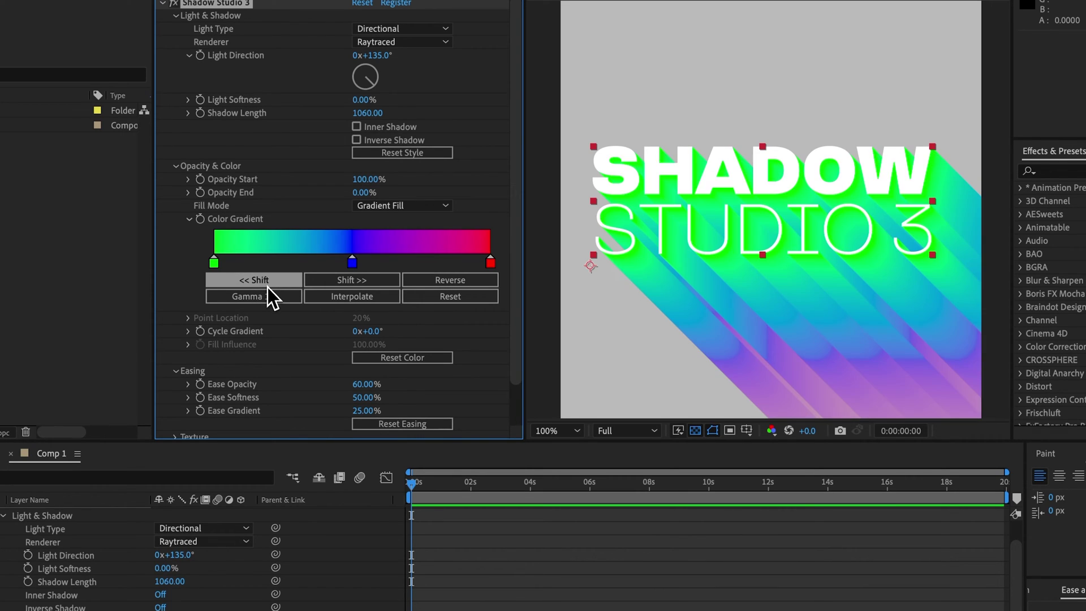
left_click(423, 279)
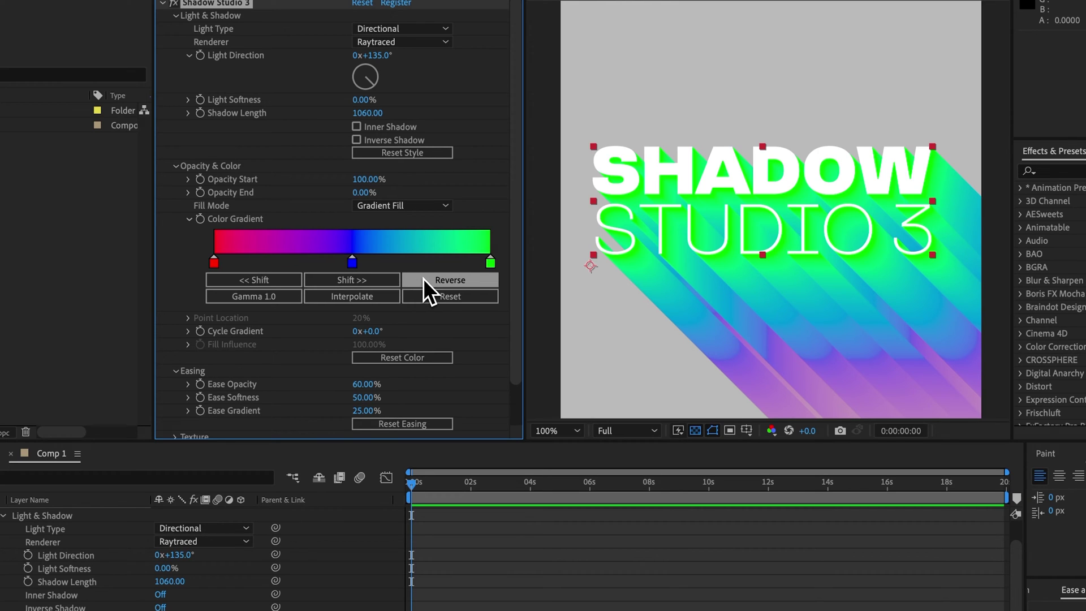
left_click(477, 283)
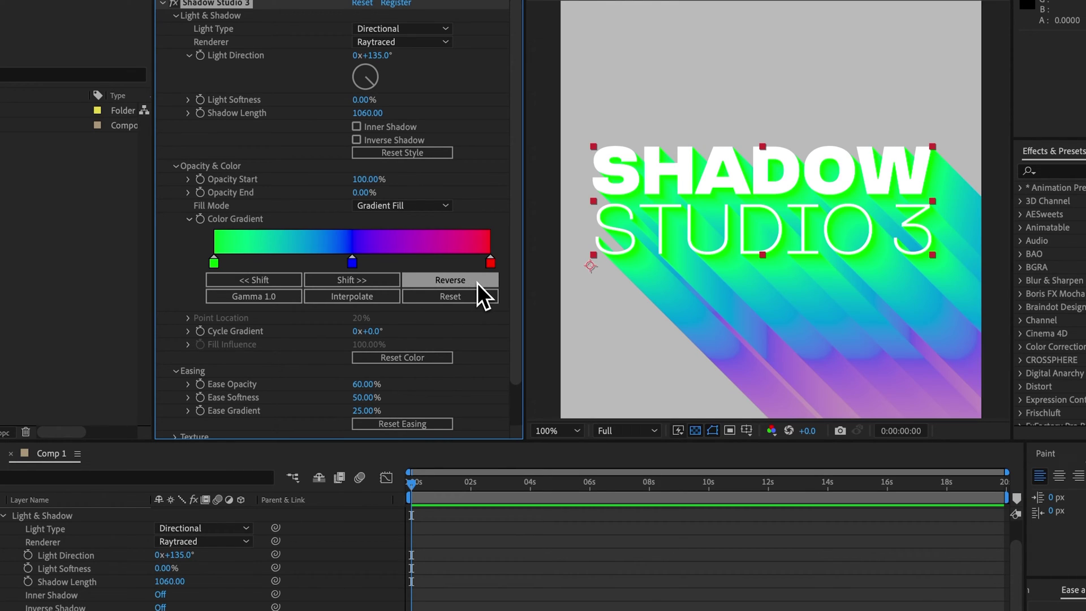
left_click(471, 298)
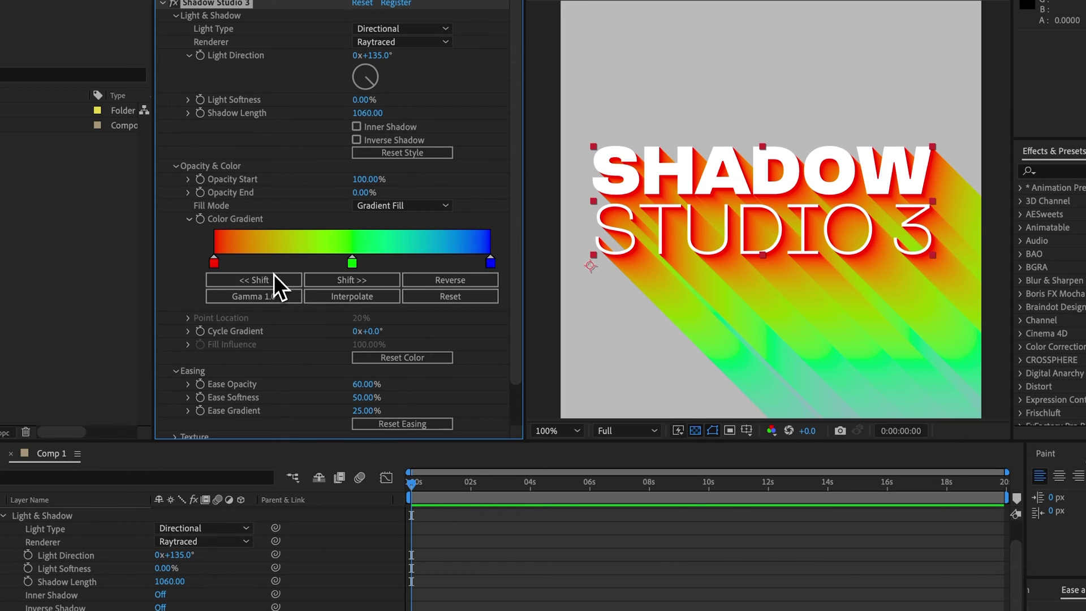
Step: Move the green and blue stops left, make the last stop red FF0000, and cycle the gradient 40°
left_click_drag(352, 262, 308, 263)
left_click_drag(490, 263, 404, 264)
double_click(481, 262)
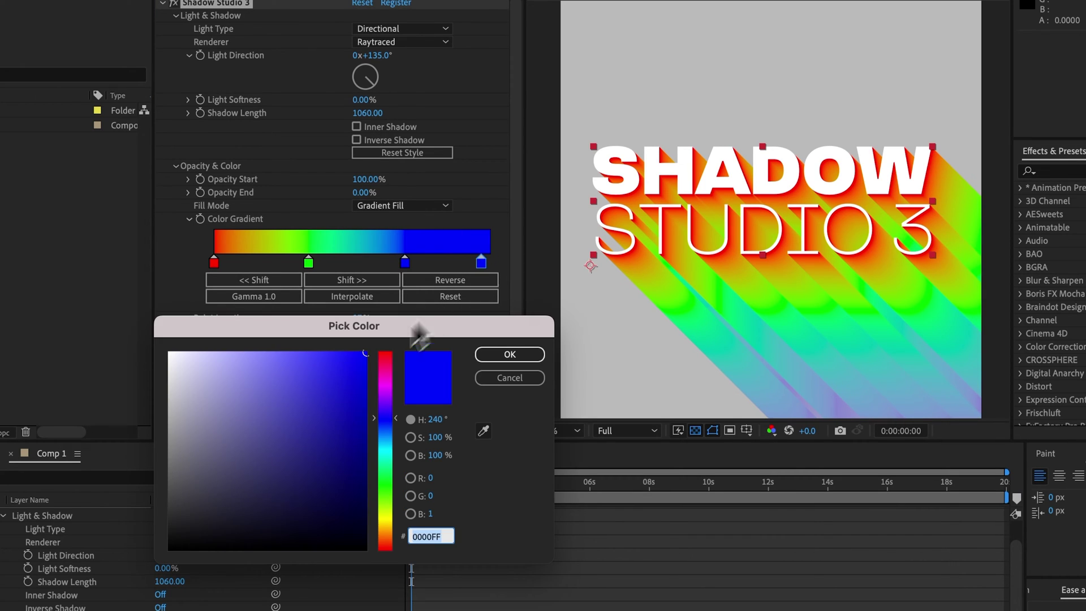
type("FF0000")
key("Return")
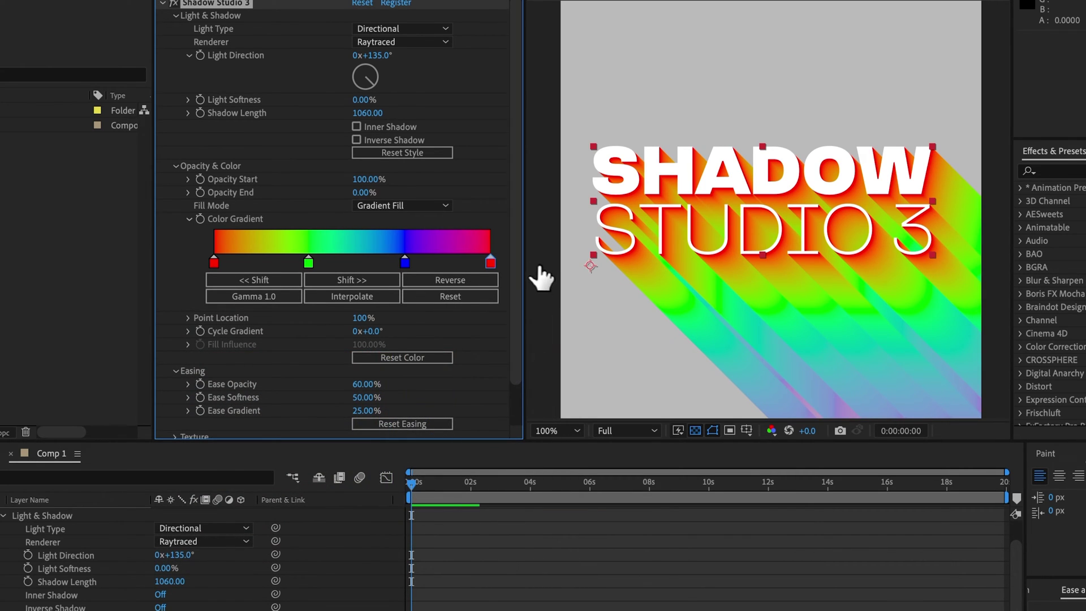
left_click_drag(366, 331, 781, 339)
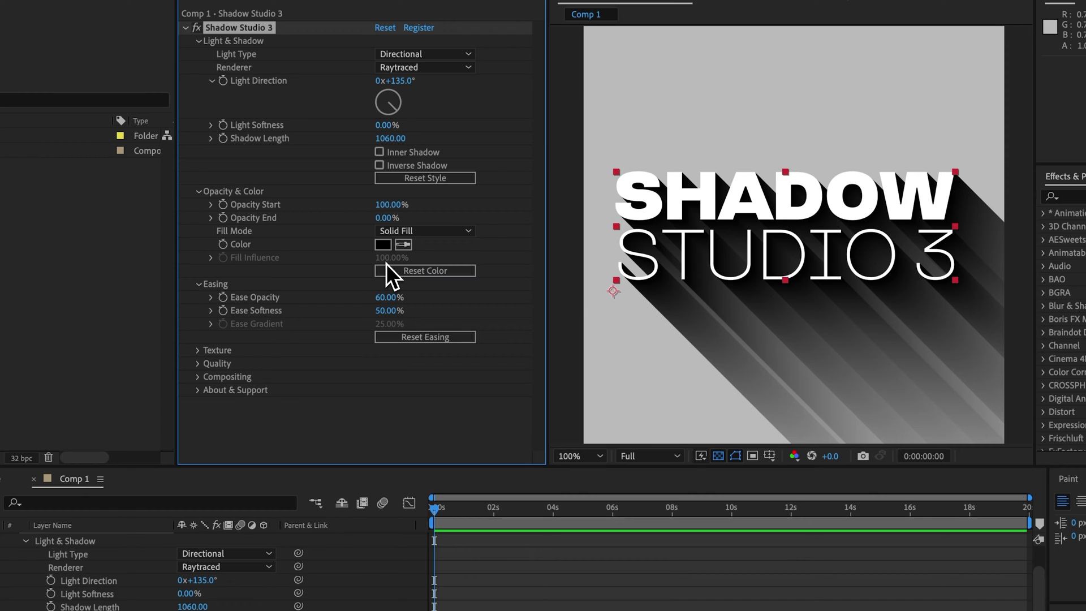
Step: Switch the Renderer to Standard, set Light Radius and Shadow Length to 500, and select the text layer
left_click(401, 69)
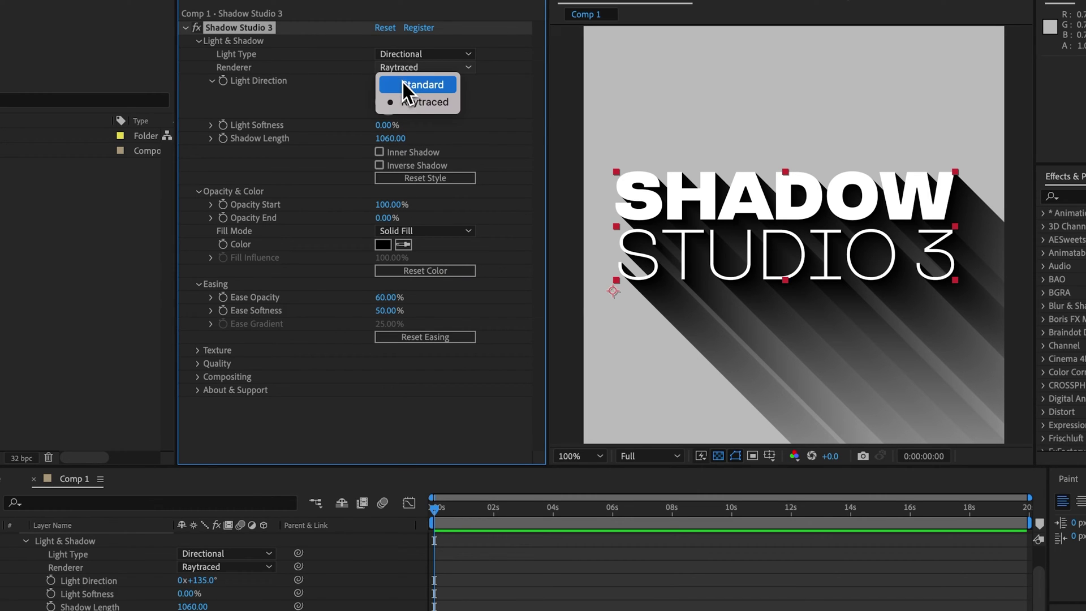
left_click(403, 83)
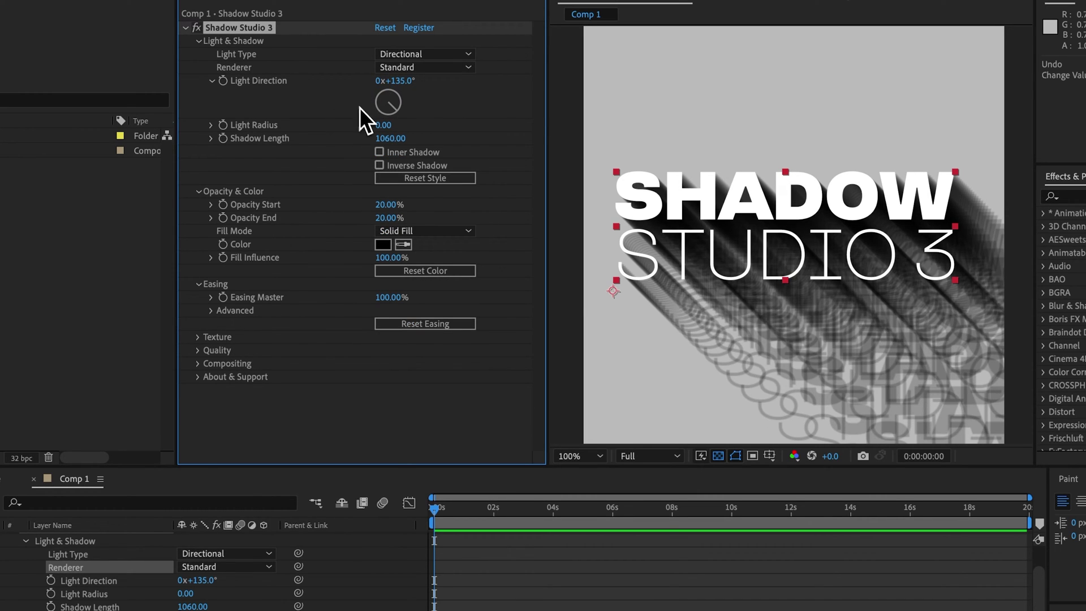
left_click(430, 177)
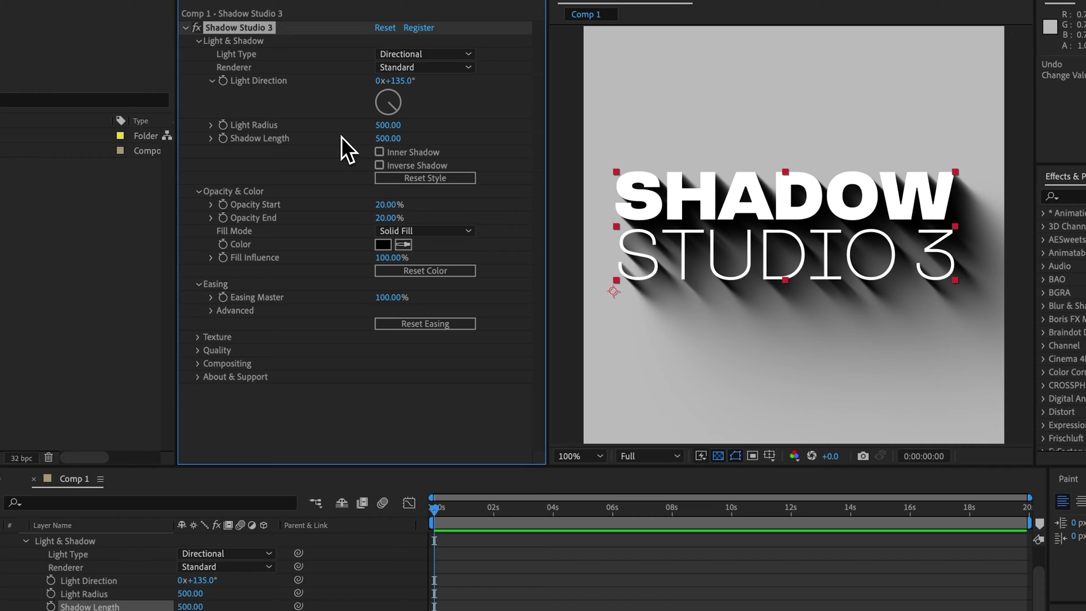
left_click(386, 71)
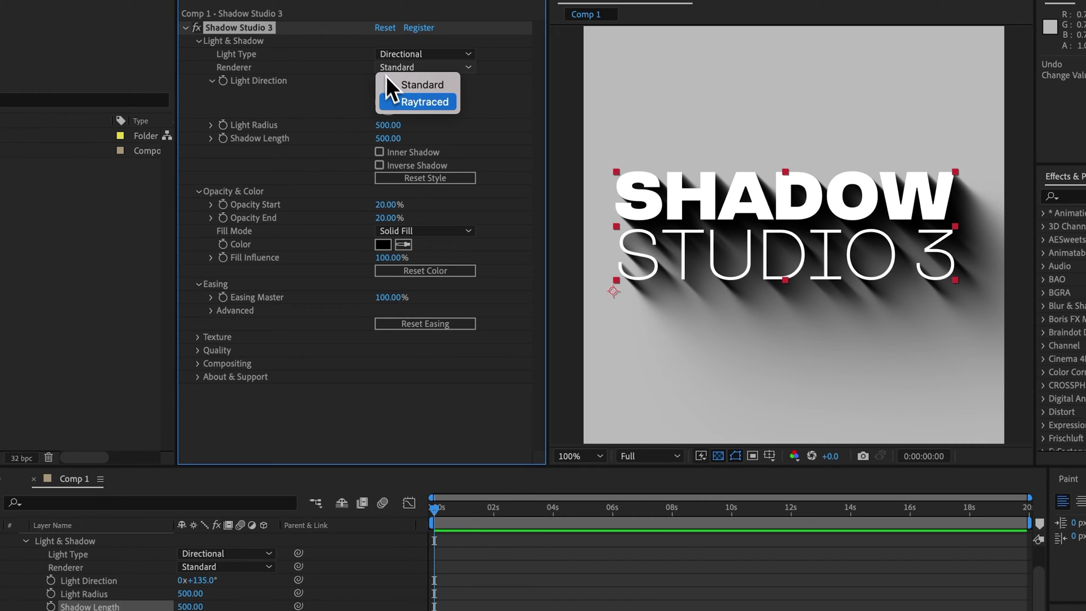
left_click(393, 85)
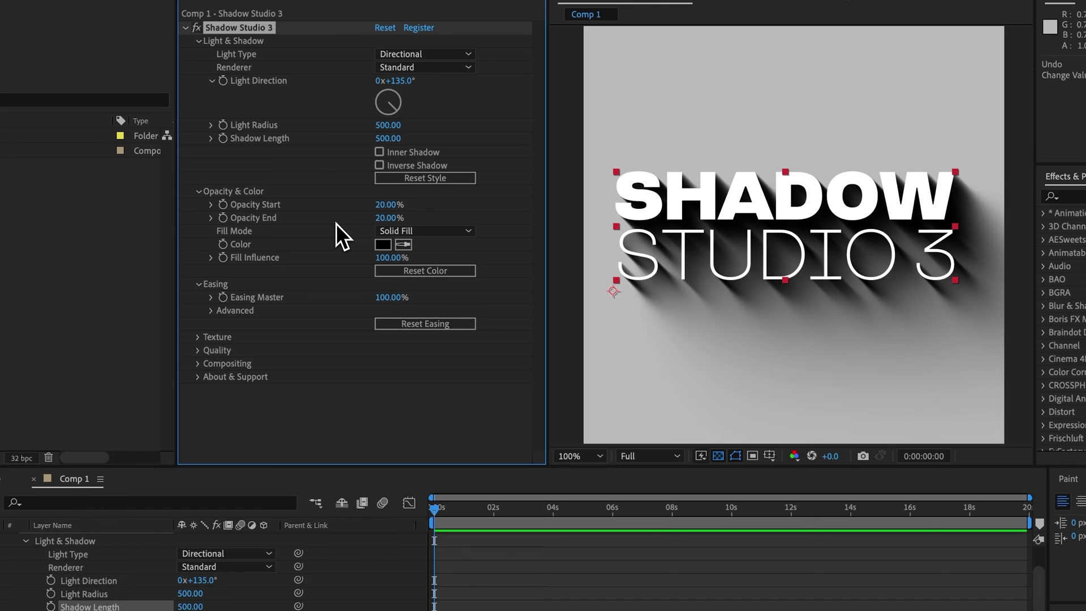
left_click(650, 216)
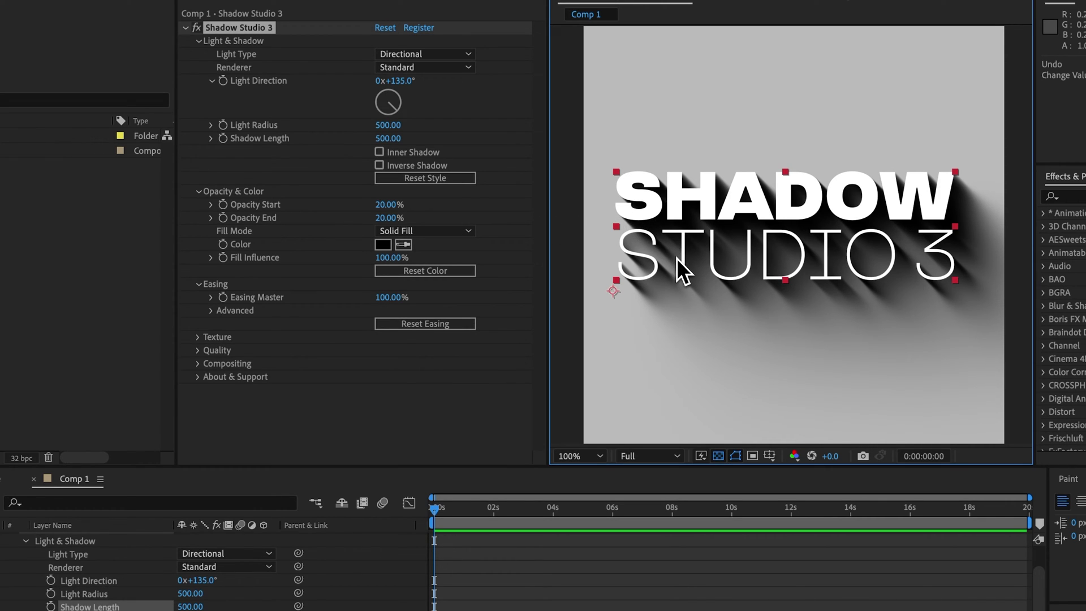
Step: Apply Gradient Ramp to the text with a red start colour and a blue end colour
key("ctrl+space")
type("grad")
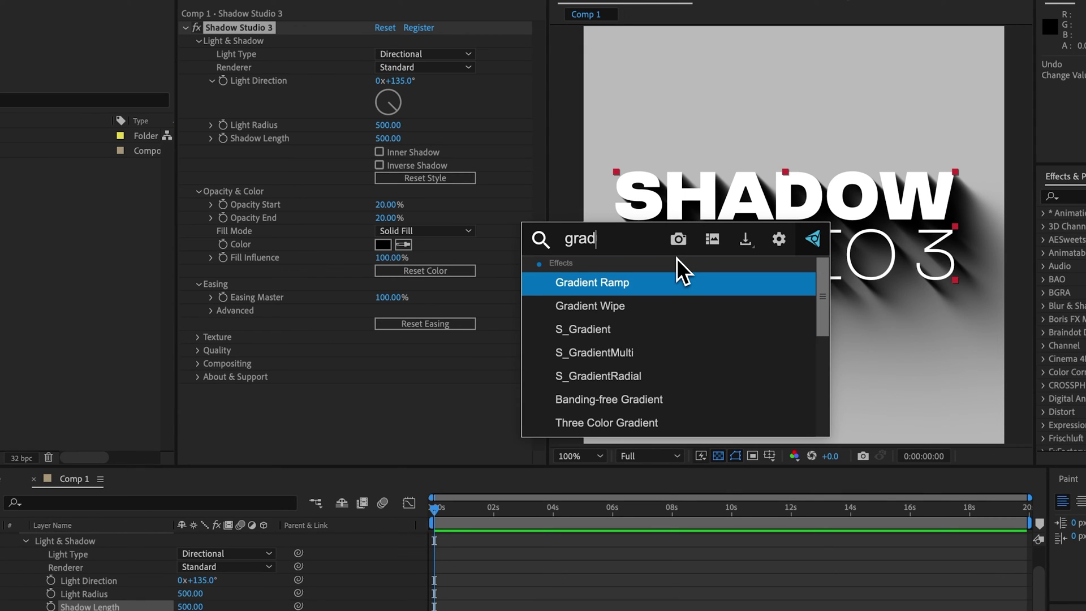
key("Return")
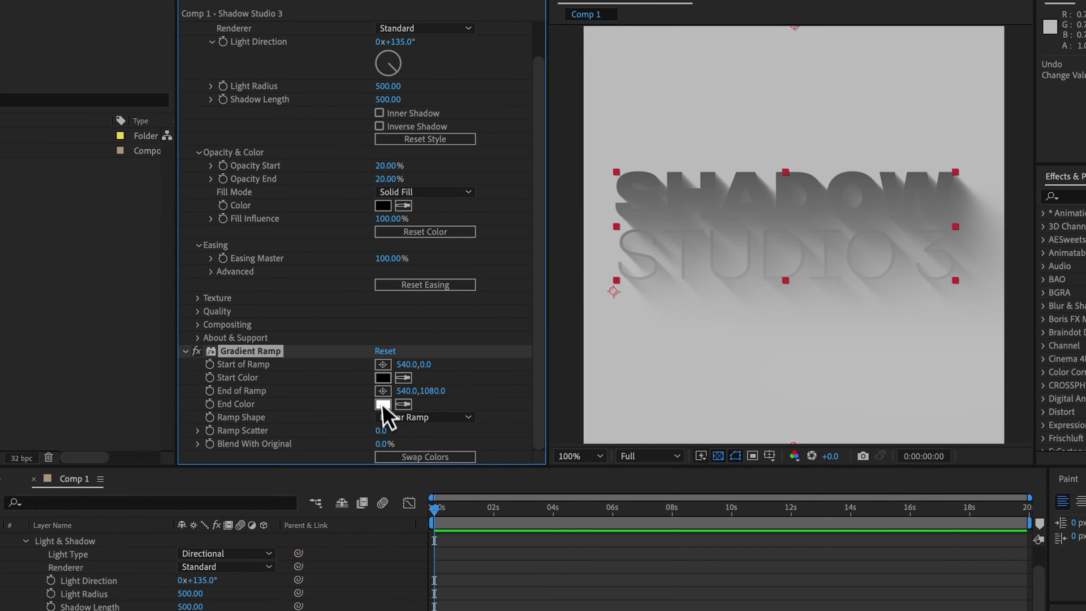
left_click(383, 377)
left_click_drag(380, 390, 464, 337)
key("Return")
left_click(383, 418)
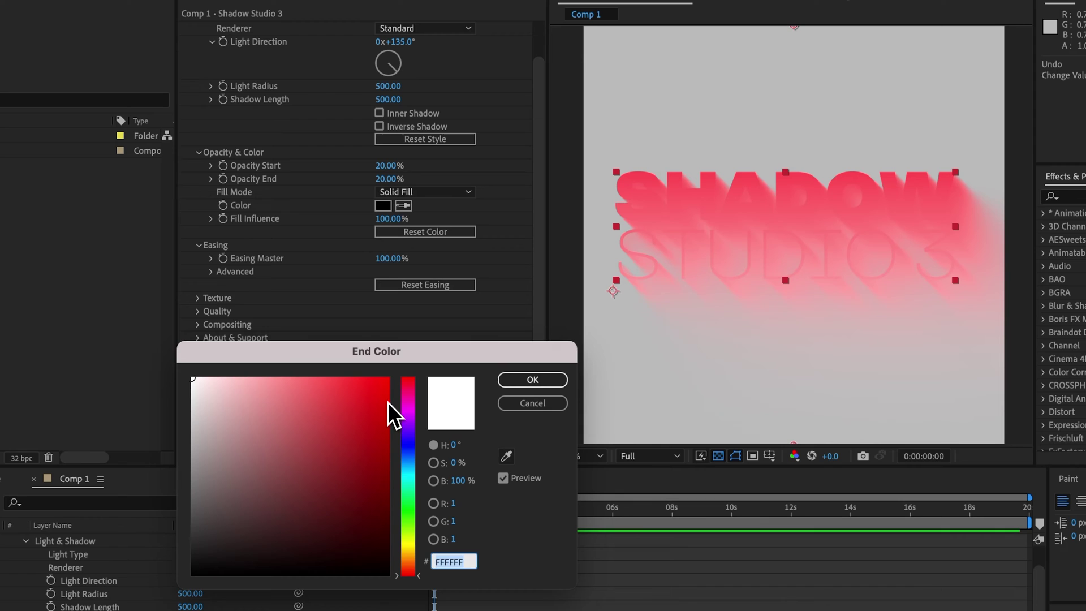
left_click_drag(407, 396, 408, 445)
key("Return")
Step: Move Gradient Ramp above Shadow Studio 3 and set the shadow fill influence to 50%
left_click_drag(249, 351, 255, 46)
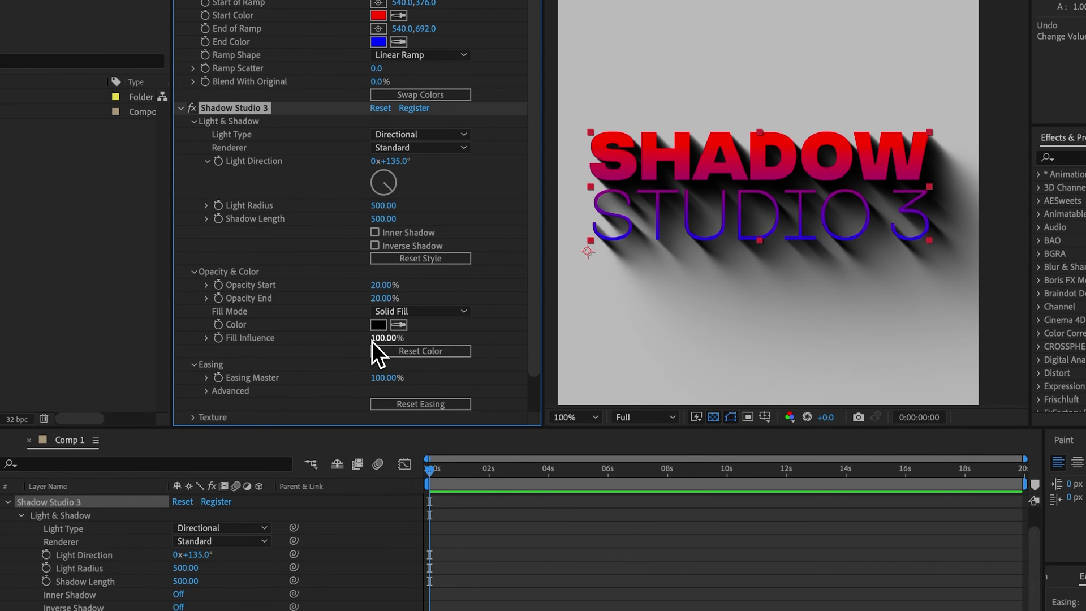
left_click(384, 316)
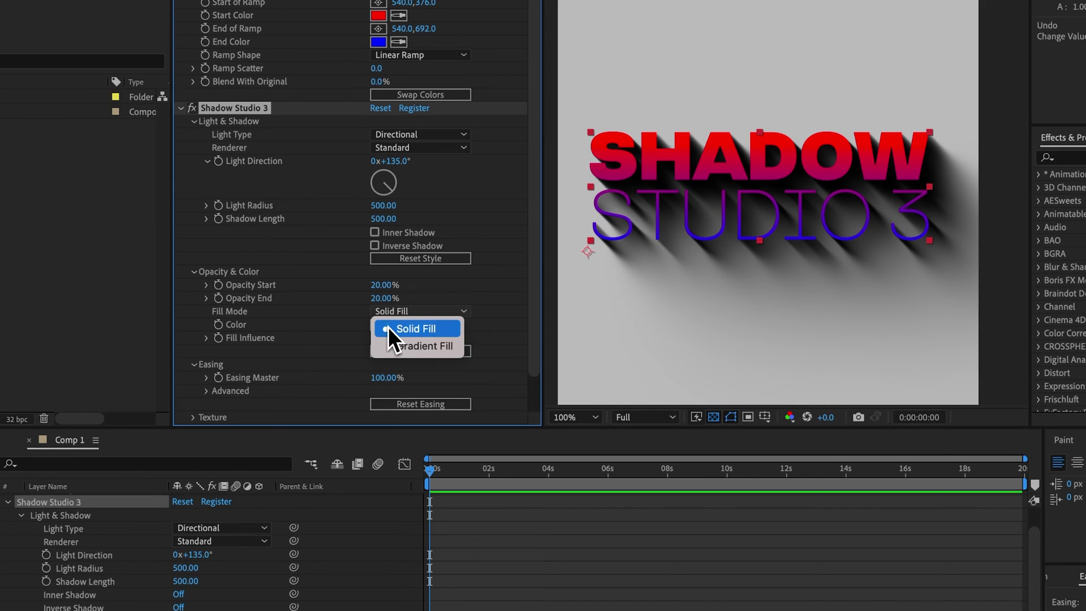
left_click(374, 338)
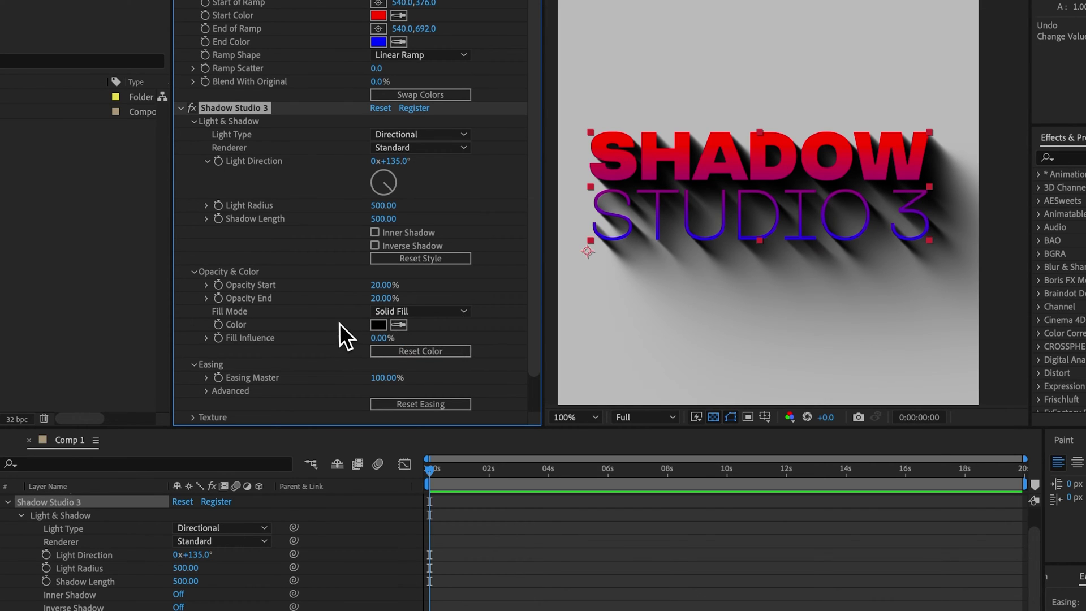
left_click_drag(732, 300, 721, 300)
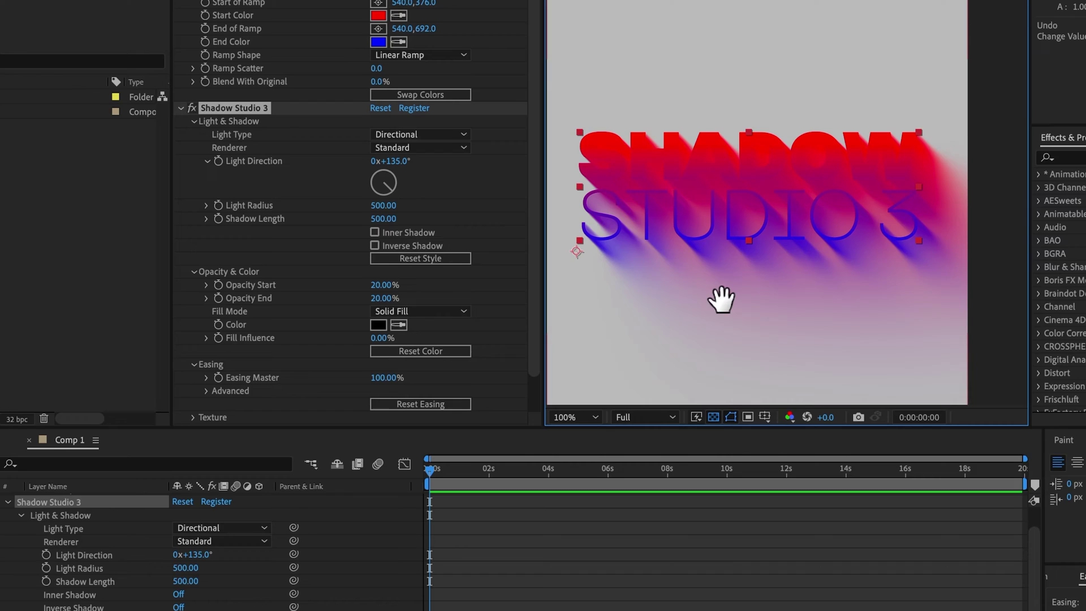
scroll(830, 290, "up", 2)
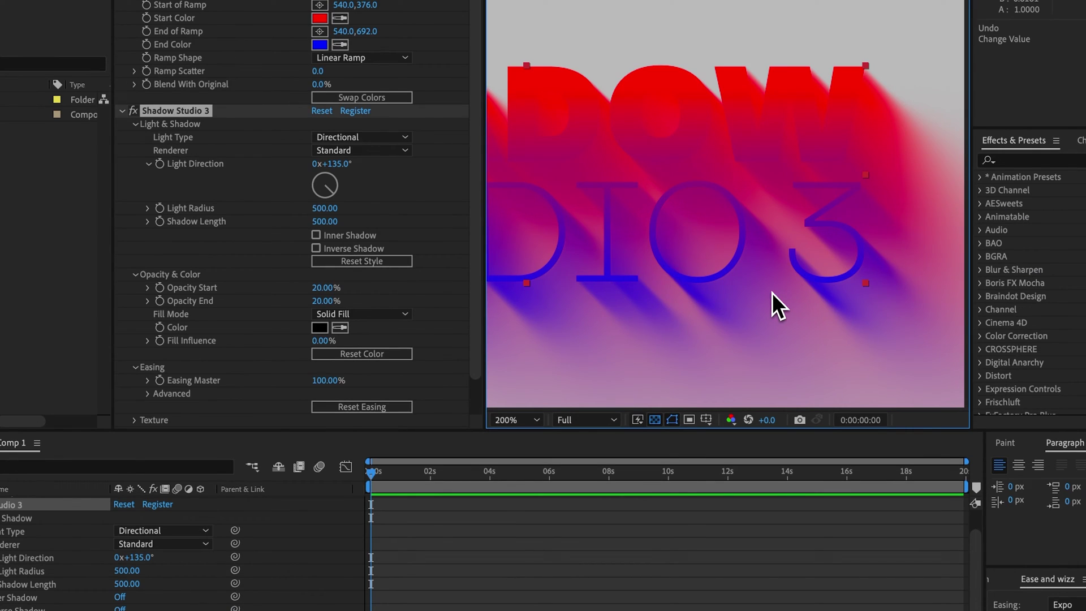
scroll(772, 293, "down", 4)
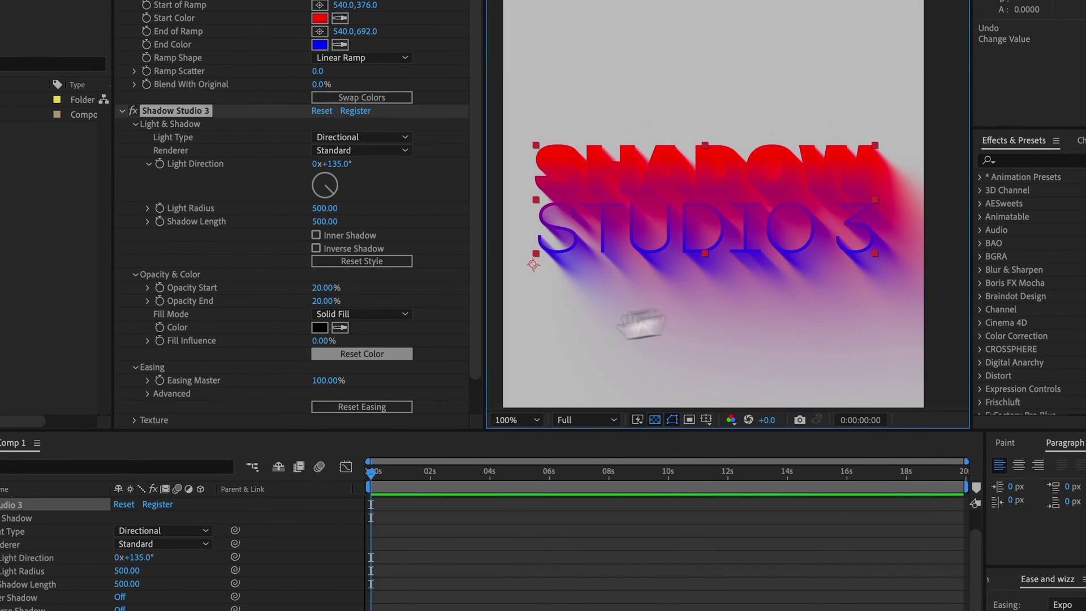
left_click_drag(325, 341, 353, 340)
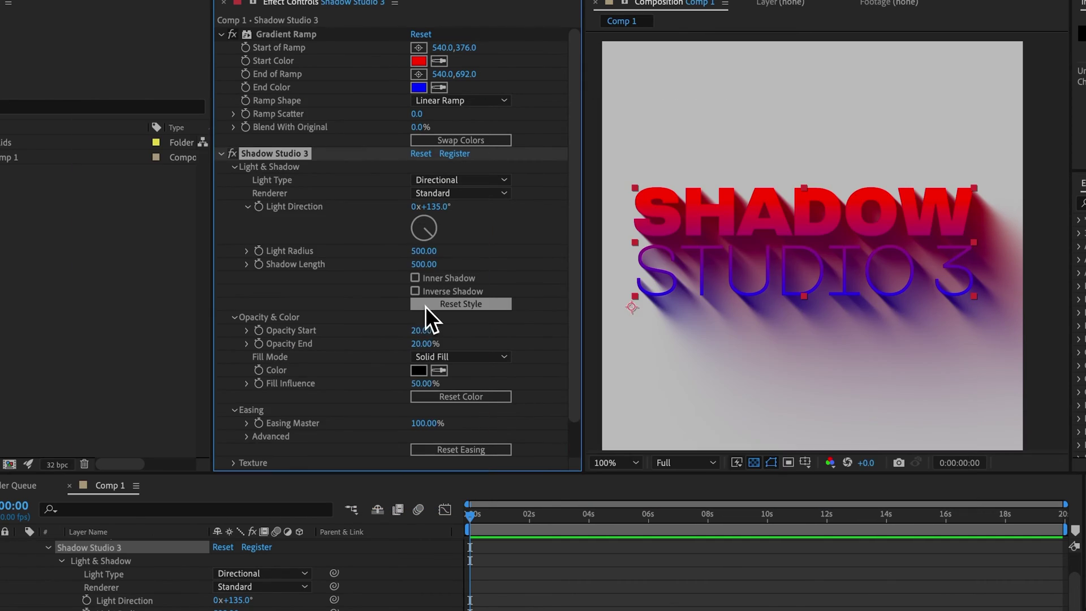
Step: Reset the shadow style and colour settings, and delete the Gradient Ramp effect
left_click(425, 304)
left_click(429, 396)
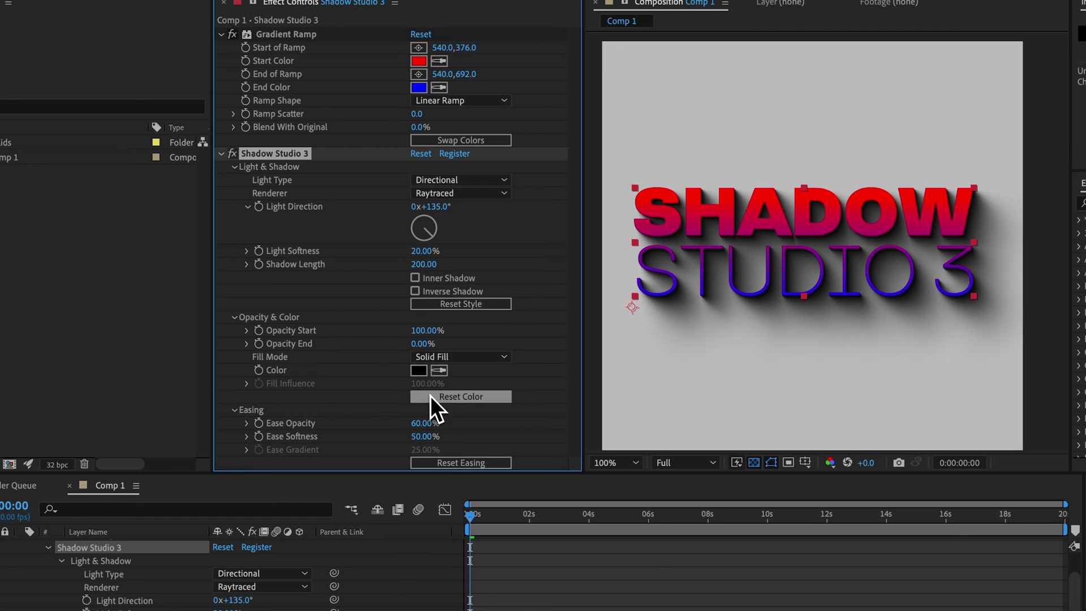
left_click(282, 35)
key("Delete")
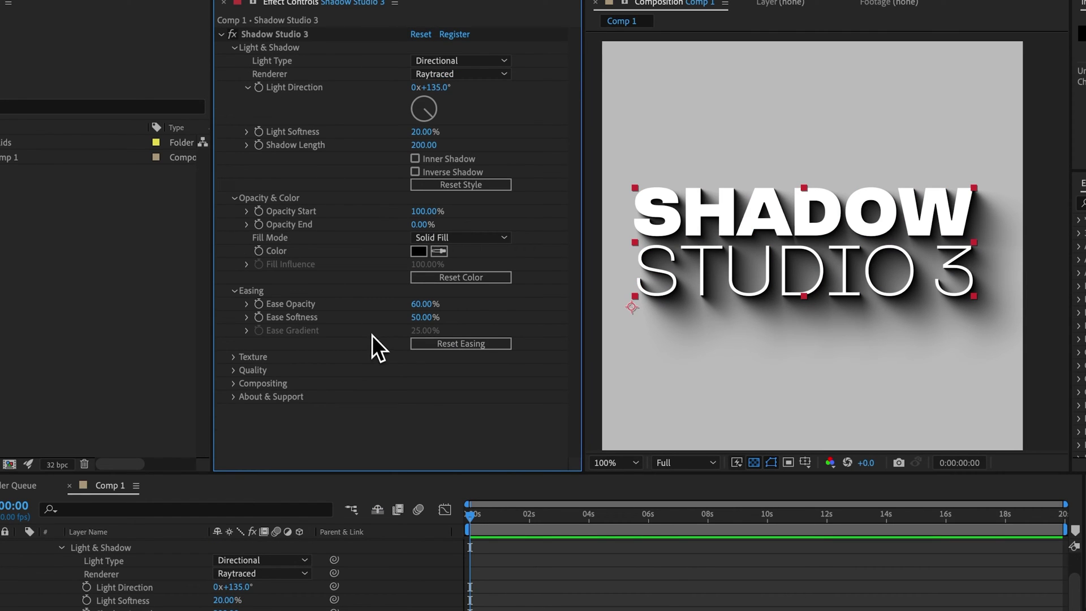
Step: Try a Gradient Fill shadow, varying Ease Gradient between 0% and 100% with colour interpolation
left_click(446, 237)
left_click(442, 267)
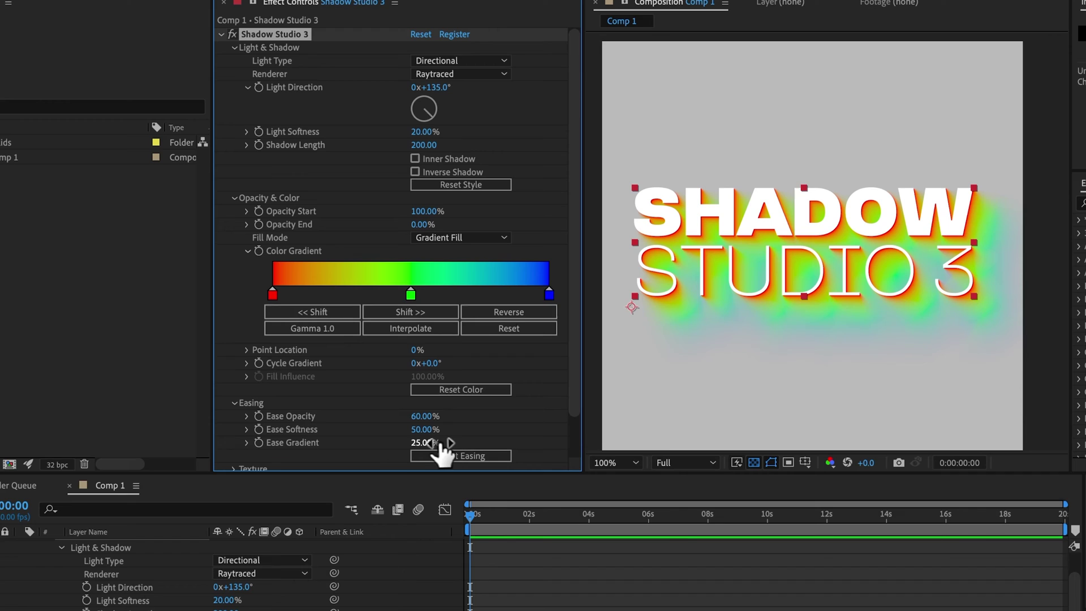
left_click_drag(424, 443, 366, 442)
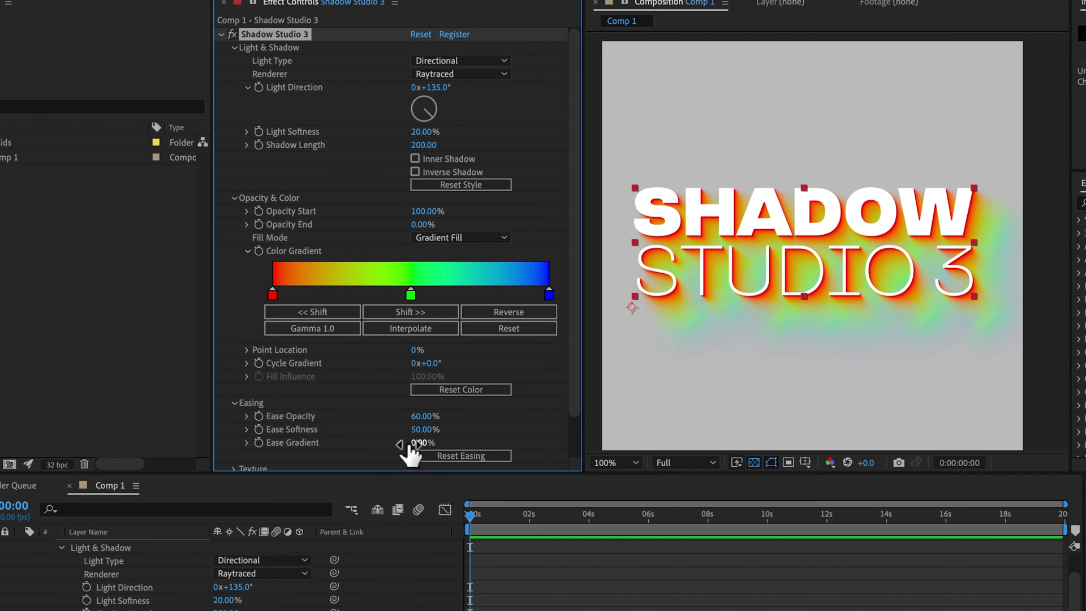
left_click_drag(419, 443, 626, 440)
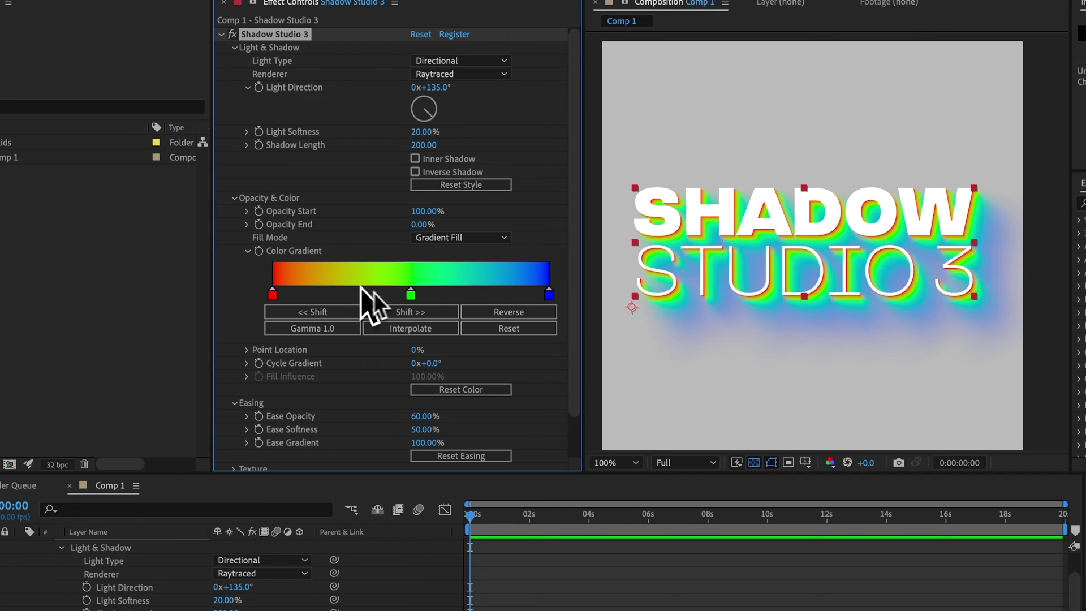
left_click(430, 329)
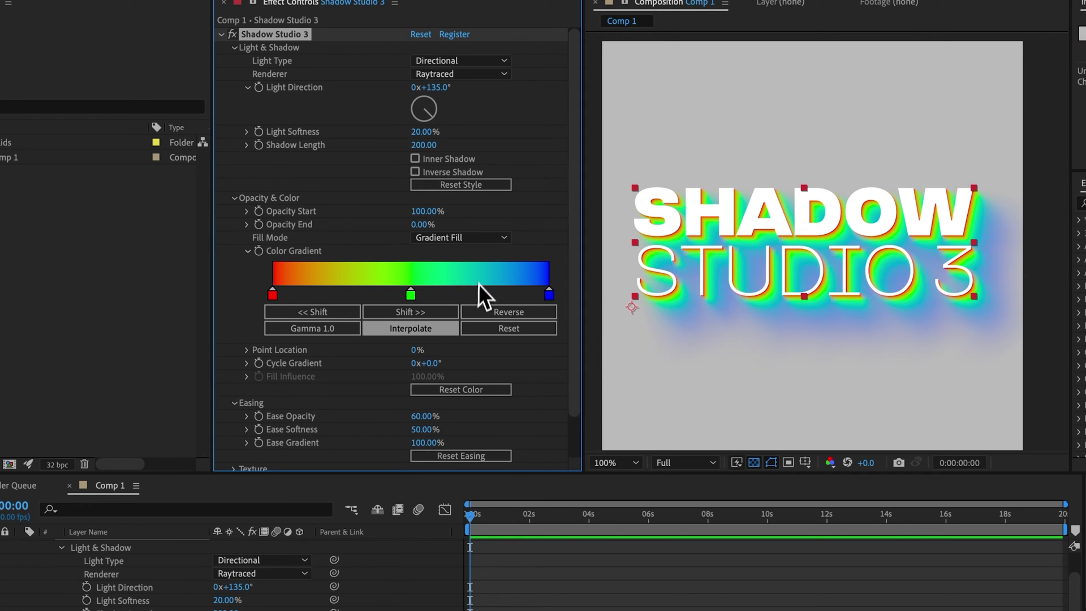
left_click_drag(430, 444, 325, 442)
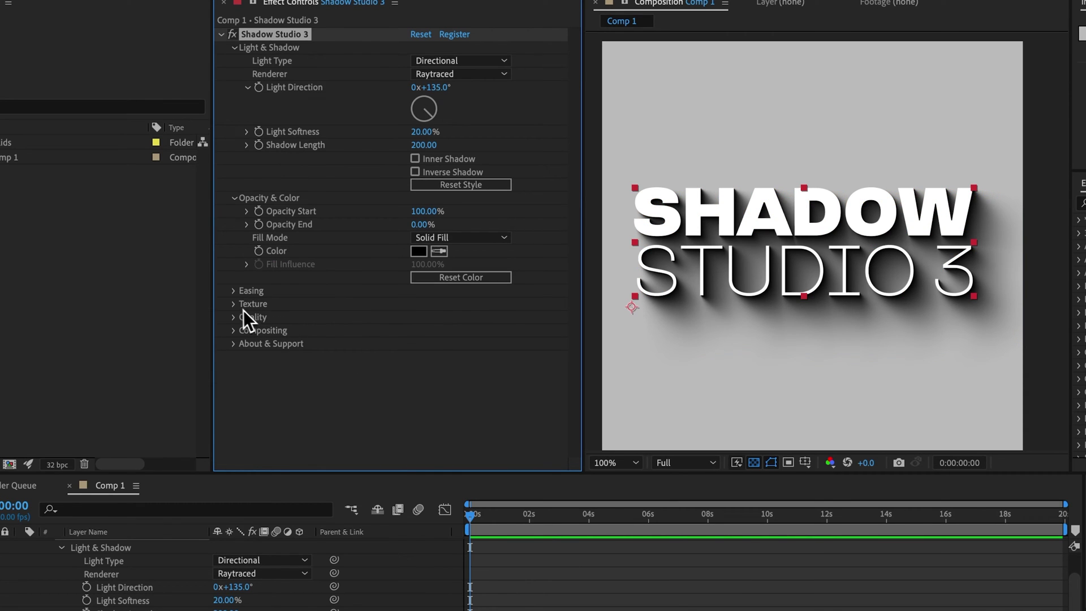
Step: Create a new grey solid layer and apply Fractal Noise to it
left_click(234, 306)
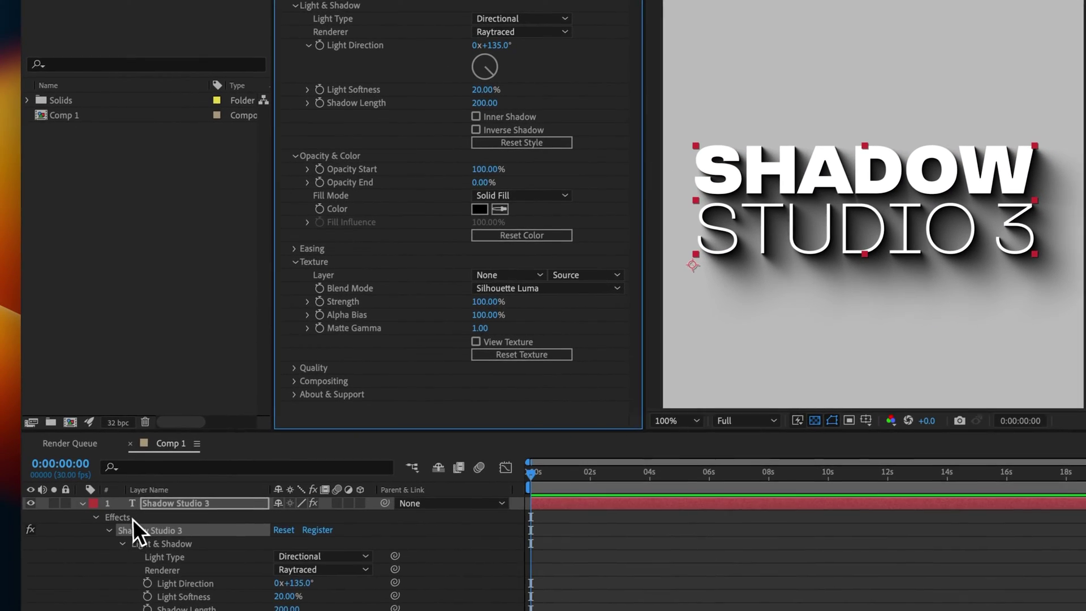
left_click(150, 513)
key("ctrl+y")
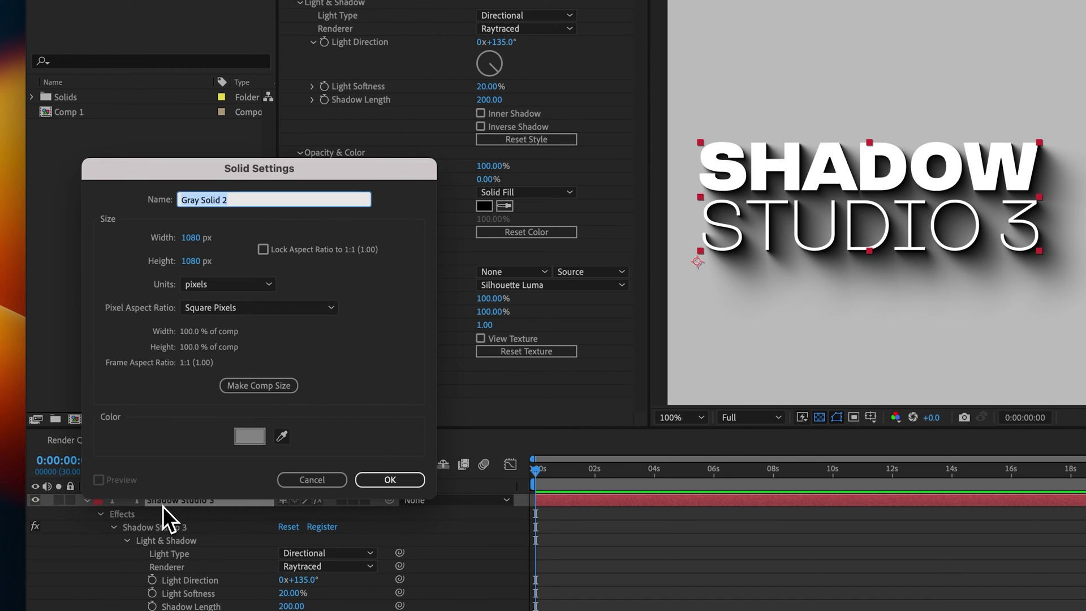
key("Return")
key("ctrl+space")
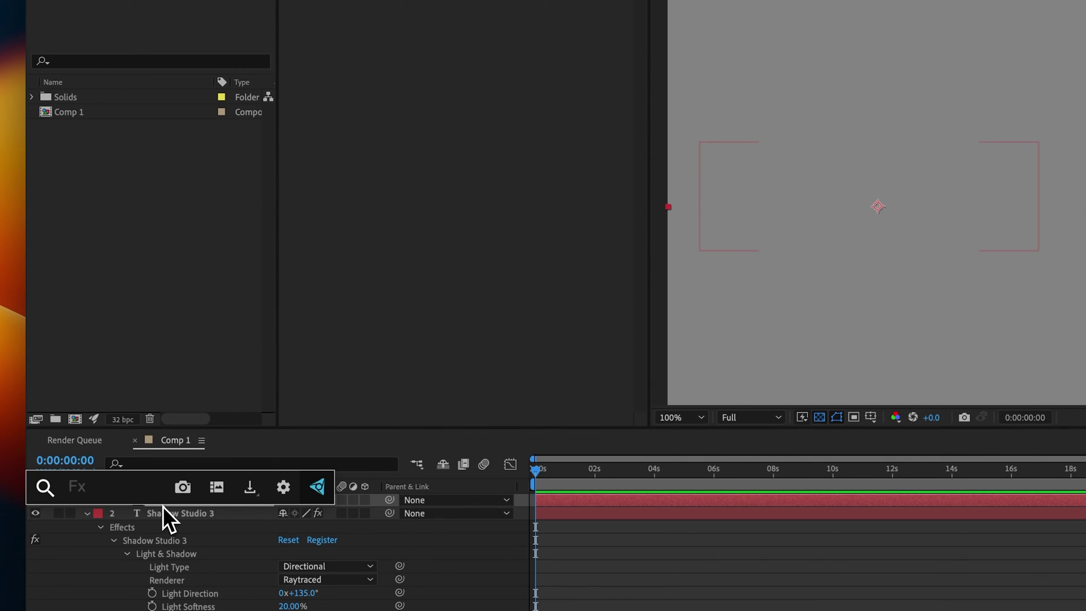
type("fractal")
key("Return")
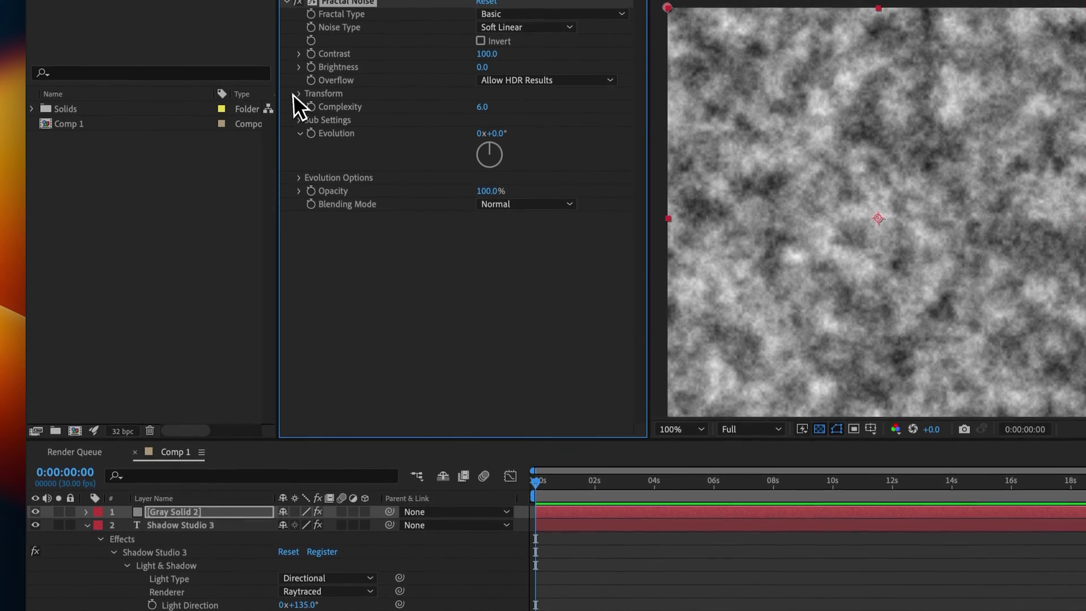
Step: Shrink the Fractal Noise scale and darken its Brightness to -57
left_click(300, 83)
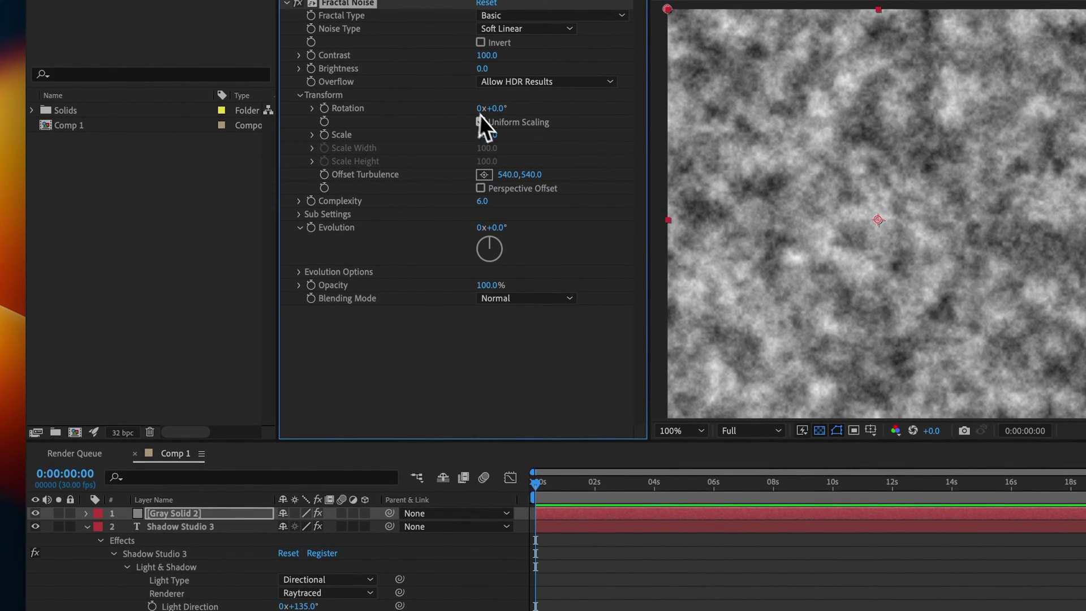
left_click(485, 134)
type("10")
key("Return")
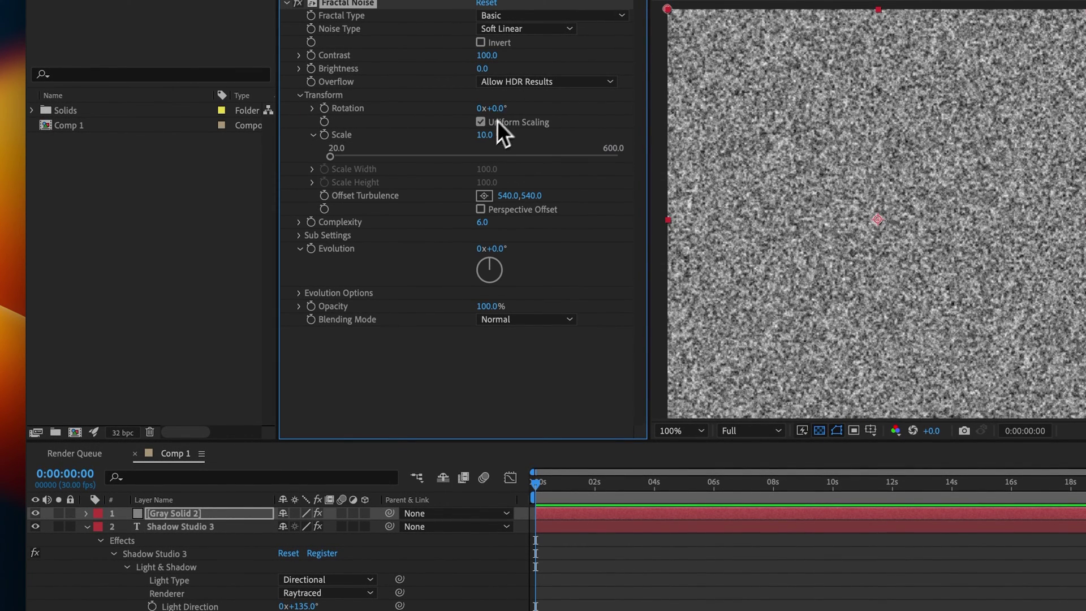
left_click_drag(481, 69, 447, 73)
Step: Rename the grey solid layer to 'texture layer'
left_click(168, 513)
key("Return")
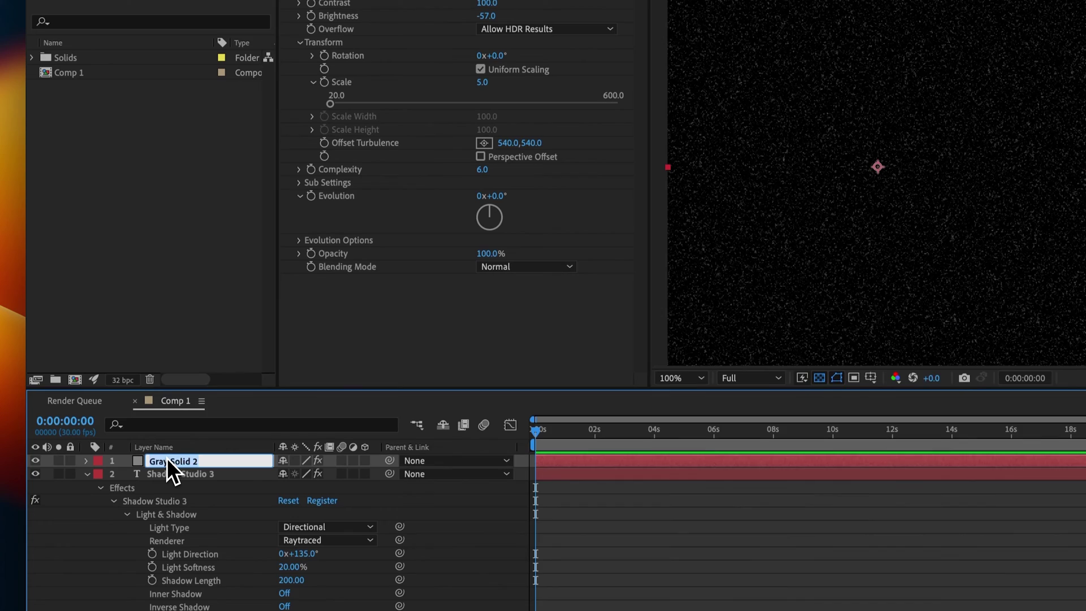
type("texture layer")
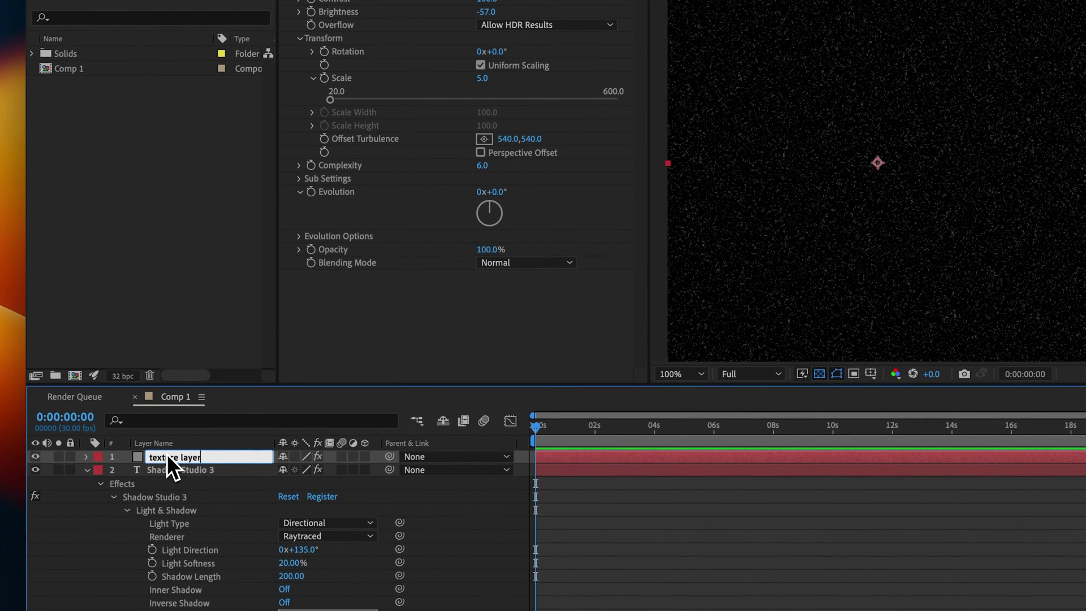
key("Return")
left_click(165, 469)
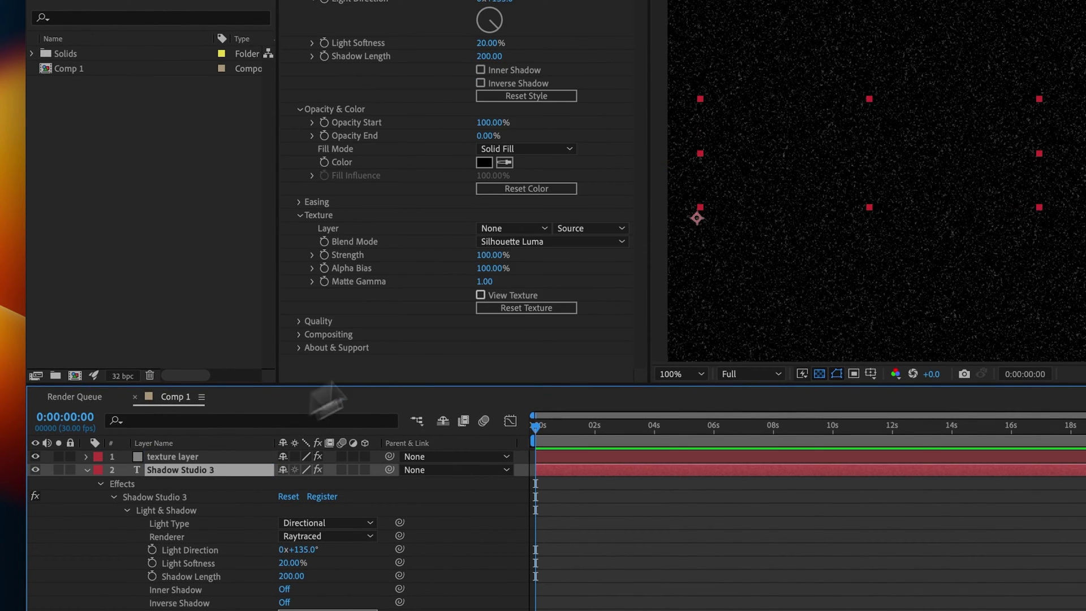
Step: Set the Shadow Studio 3 texture layer to 'texture layer', sampled with Effects & Masks
left_click(492, 229)
left_click(498, 269)
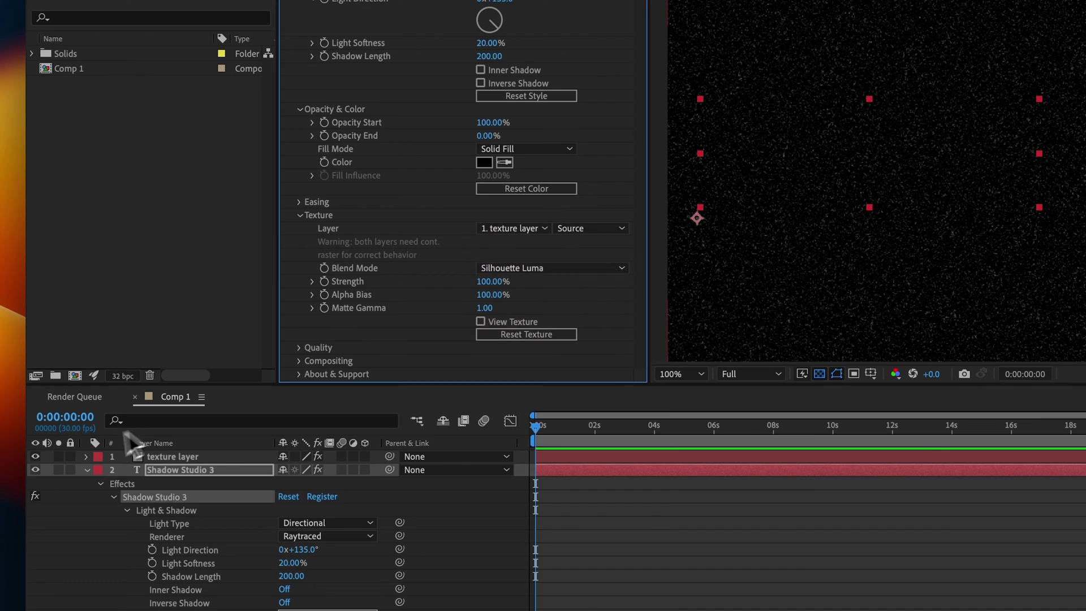
left_click(36, 457)
scroll(645, 260, "up", 2)
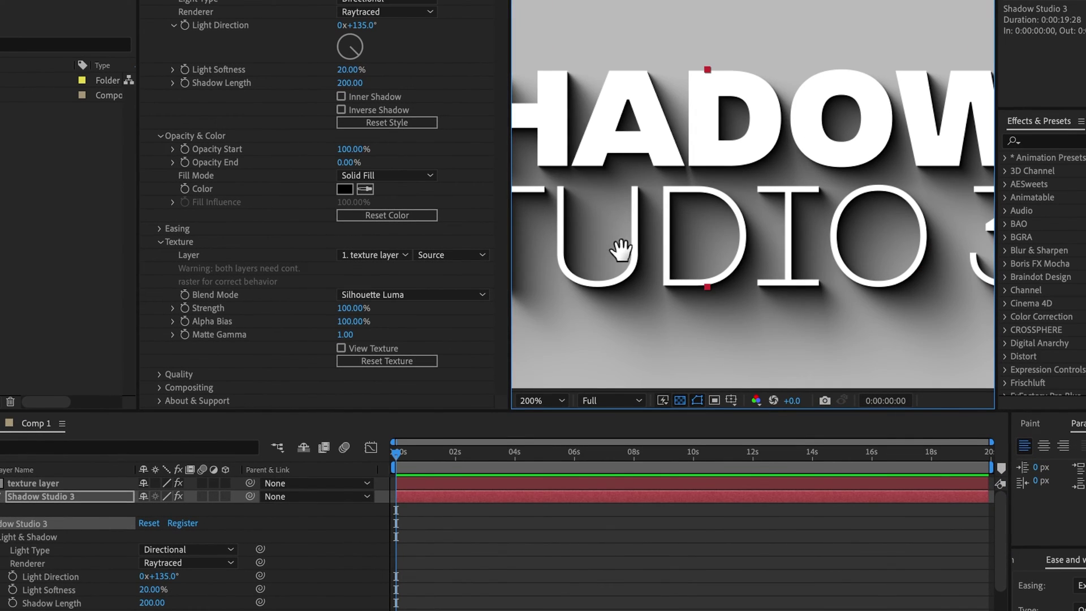
left_click_drag(649, 242, 807, 208)
scroll(808, 205, "up", 2)
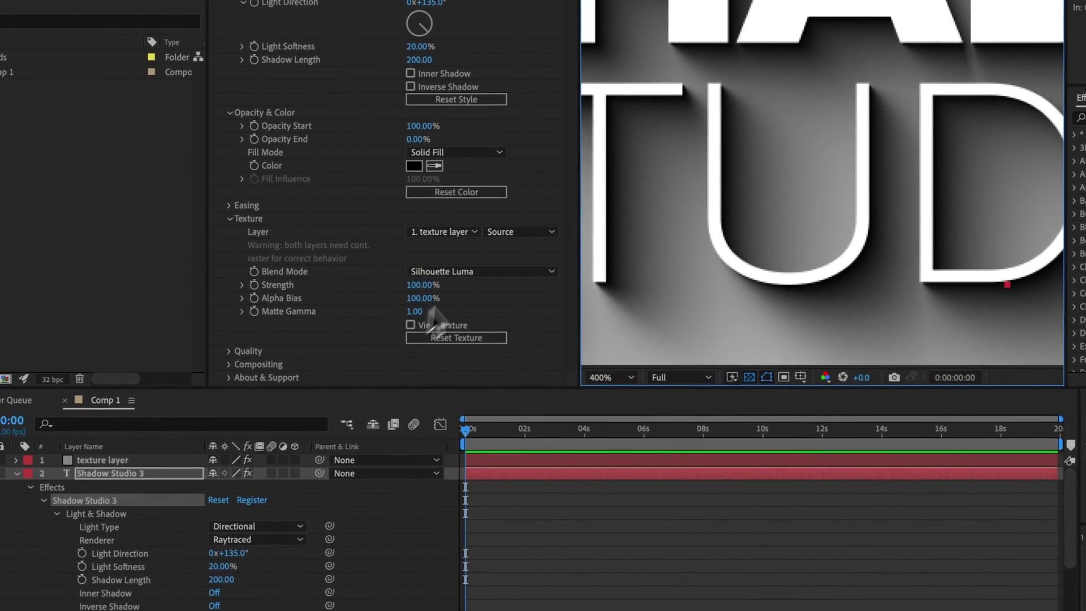
left_click(432, 255)
left_click(509, 279)
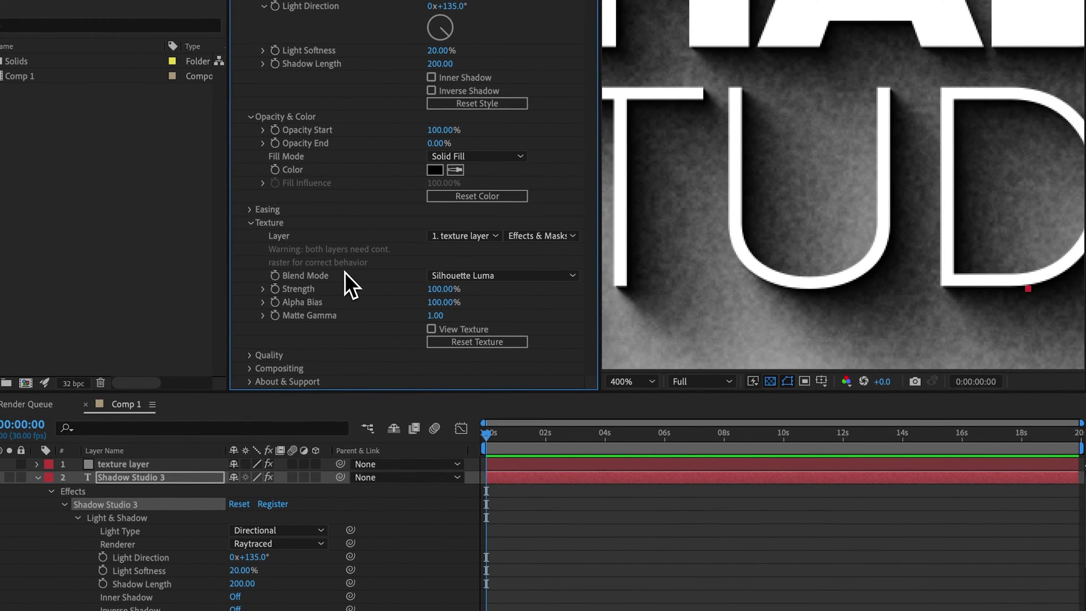
Step: Enable Continuous Rasterize on both the texture layer and the Shadow Studio 3 text layer
left_click(245, 464)
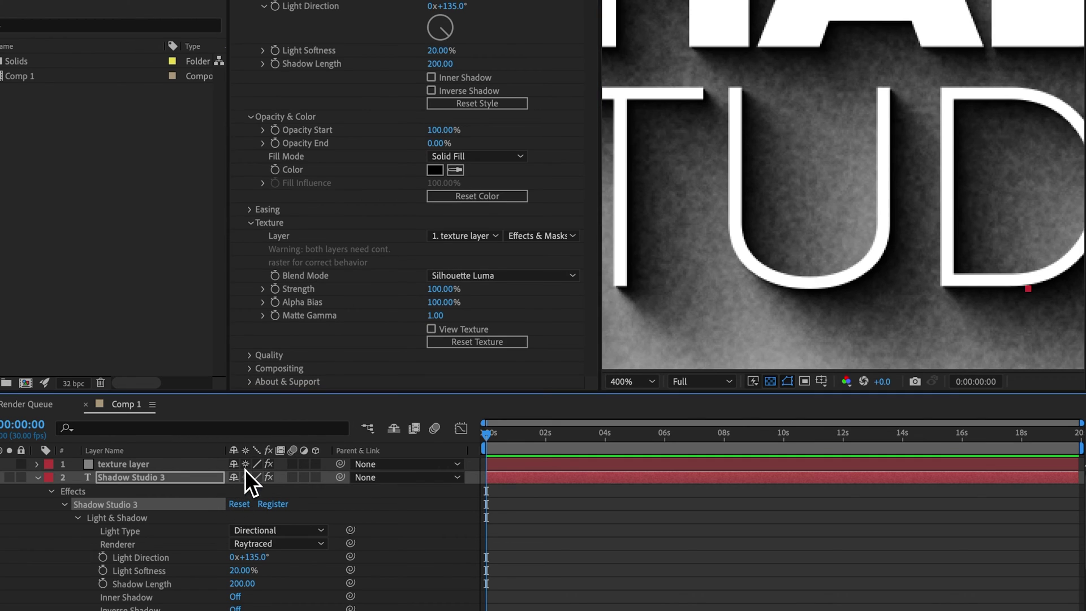
left_click(329, 226)
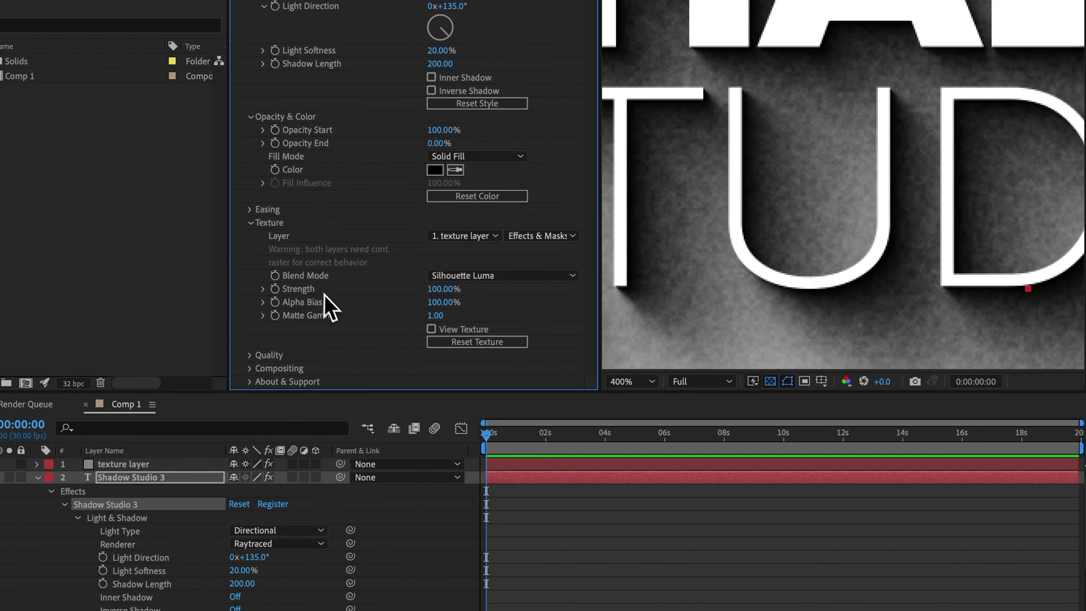
left_click(297, 393)
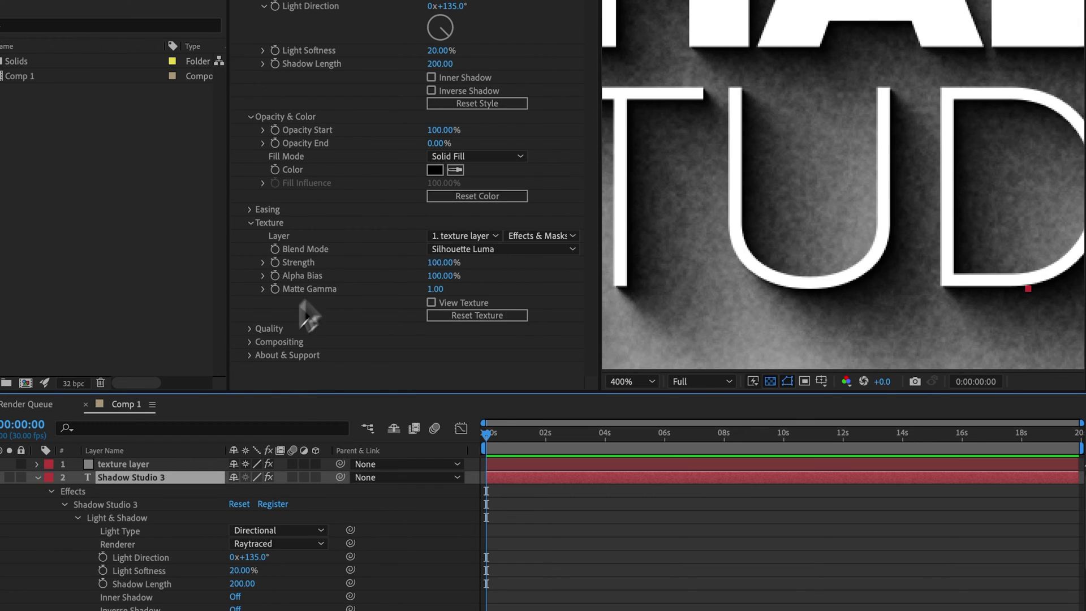
left_click(249, 355)
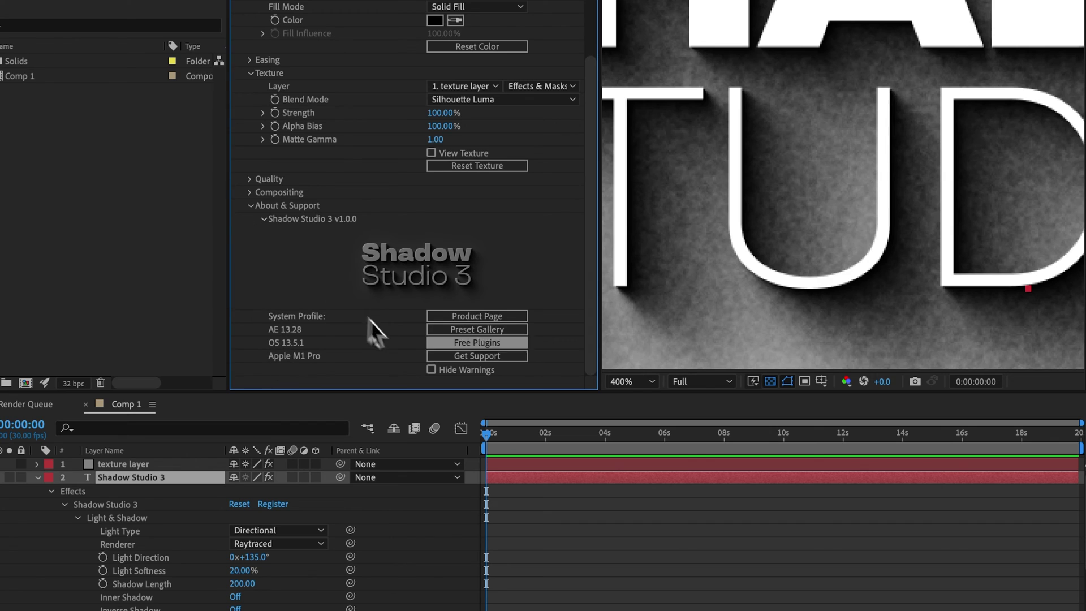
left_click(255, 207)
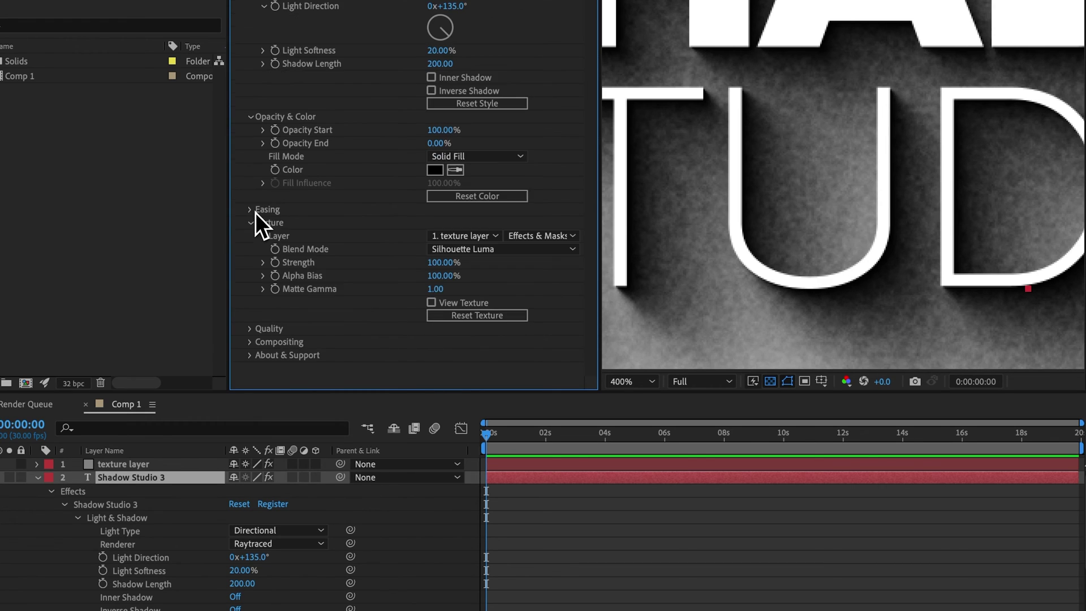
left_click(38, 477)
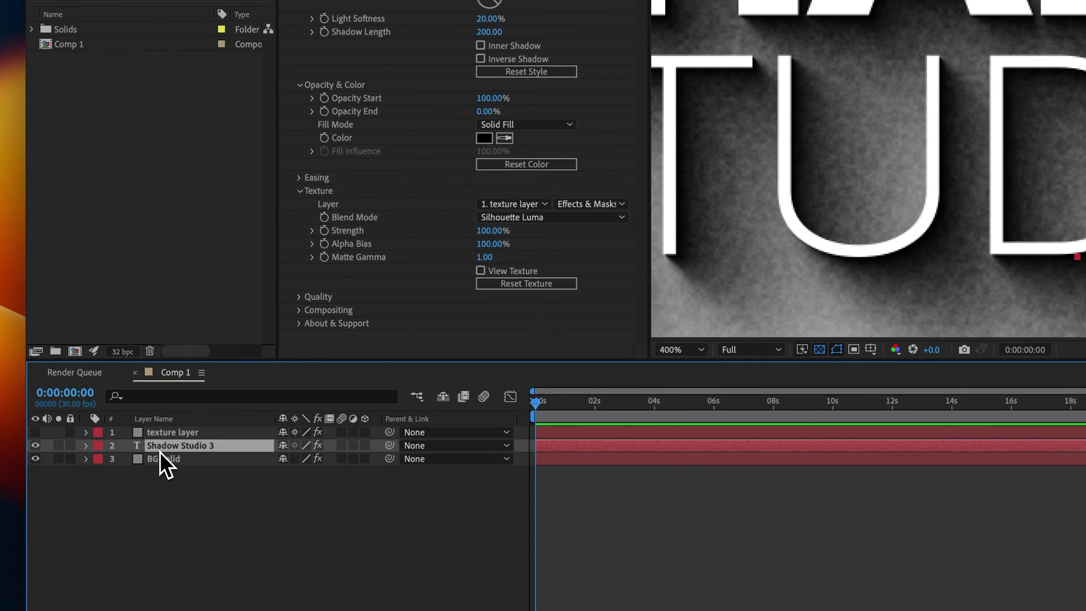
Step: Hide the BG solid layer and check the texture layer's noise settings
left_click(35, 459)
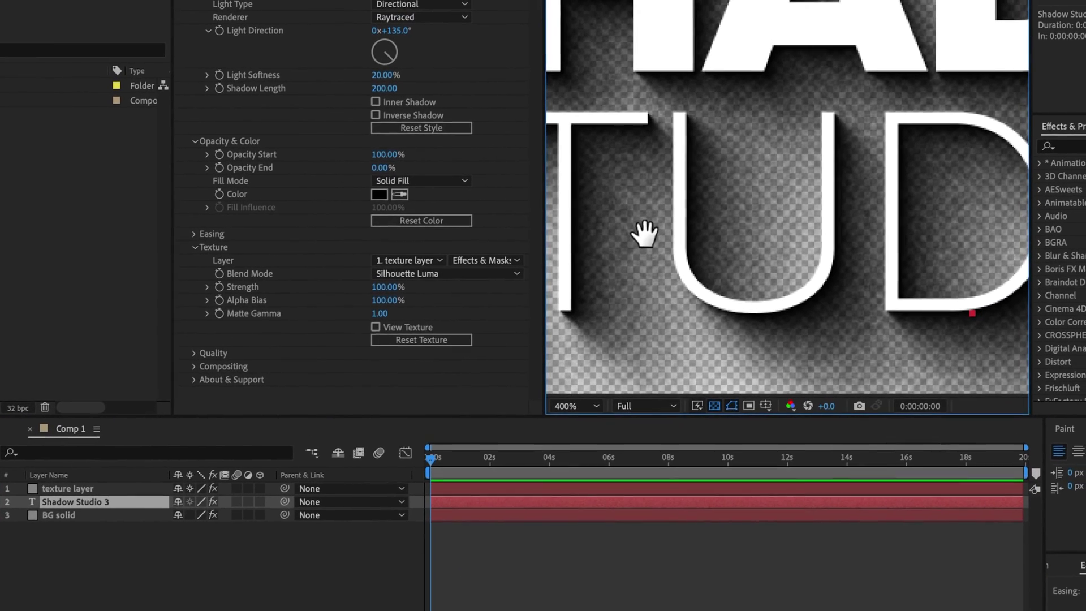
scroll(785, 240, "up", 2)
scroll(740, 262, "down", 4)
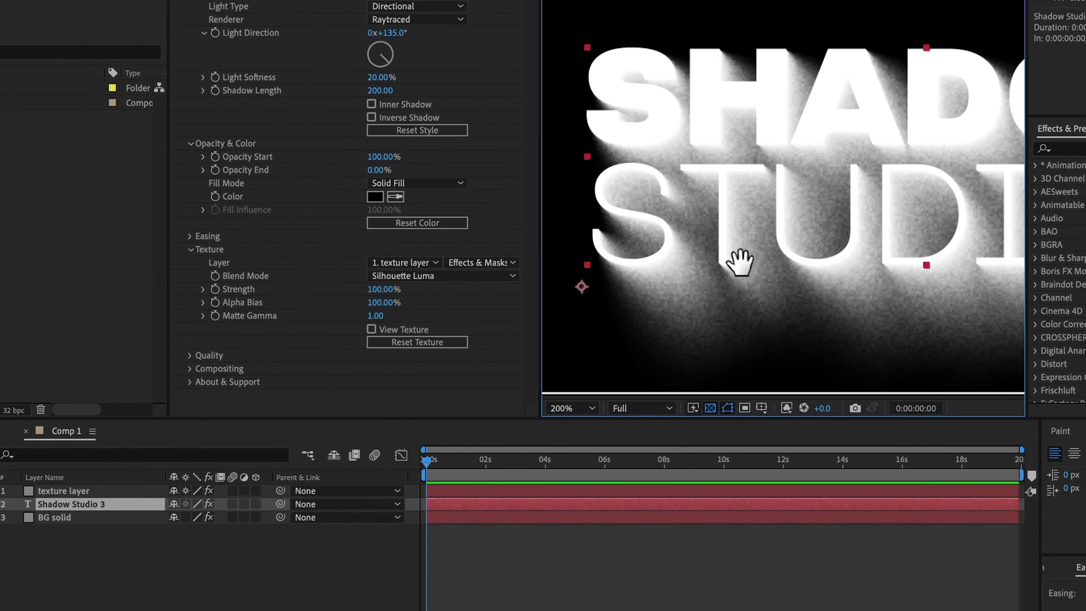
left_click(330, 279)
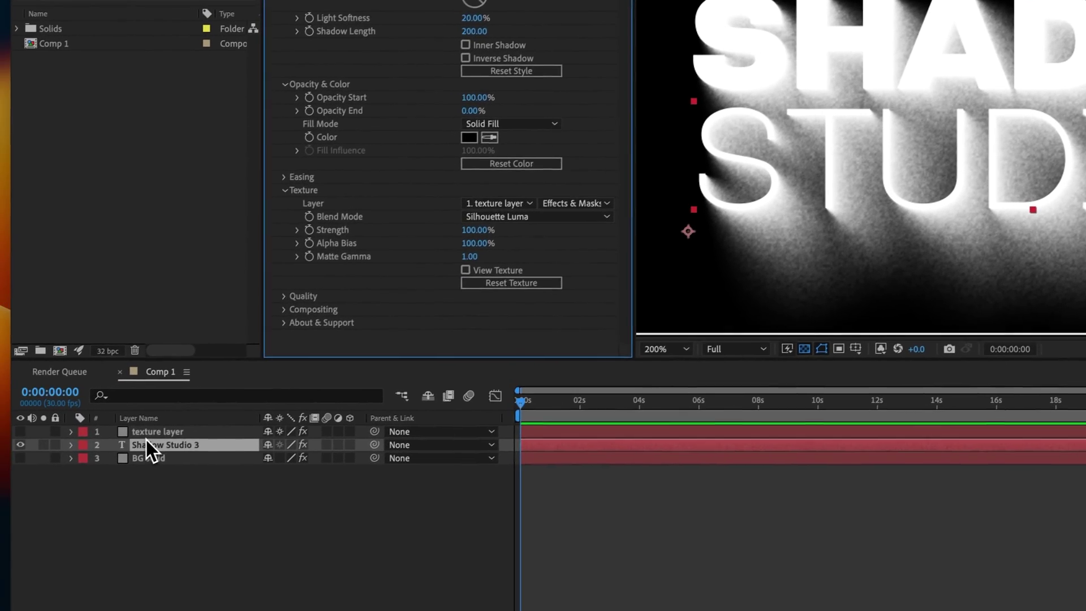
left_click(56, 492)
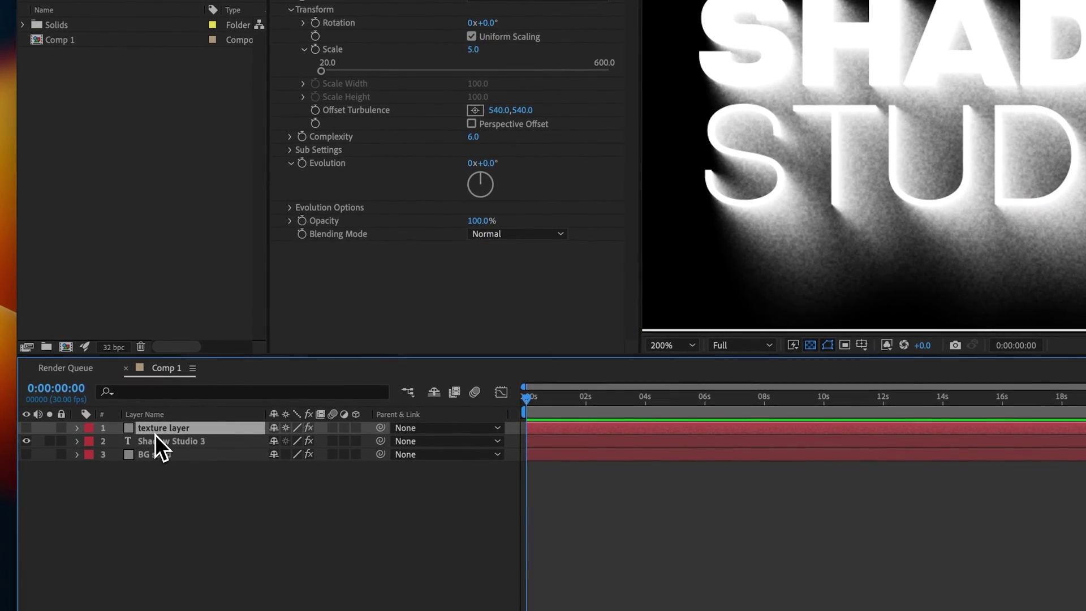
left_click(156, 437)
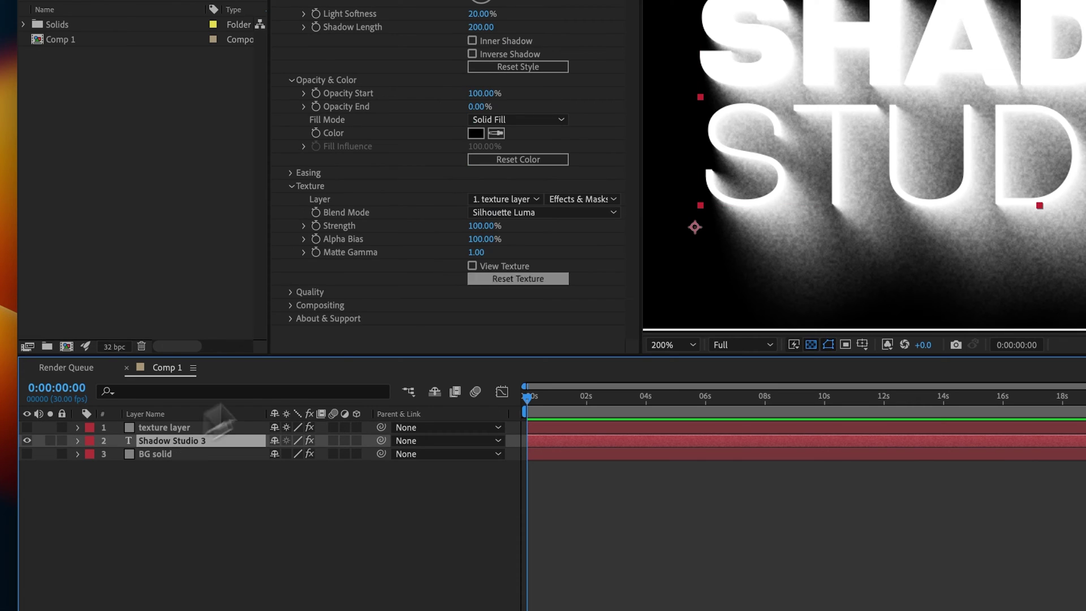
Step: Try Silhouette Alpha as the texture blend mode, then return it to Silhouette Luma
left_click(484, 214)
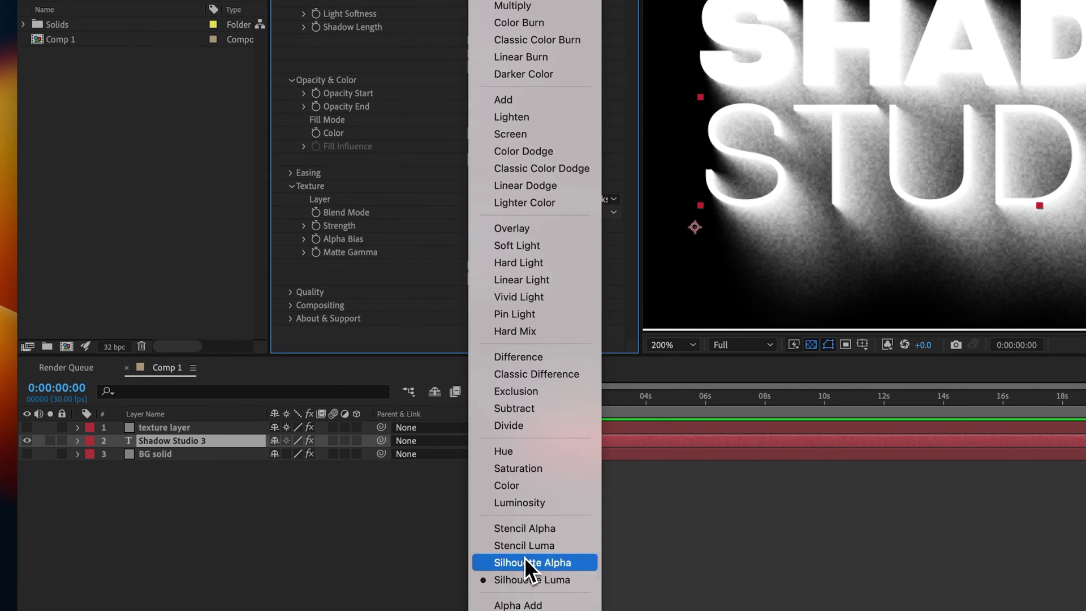
left_click(525, 561)
left_click(509, 221)
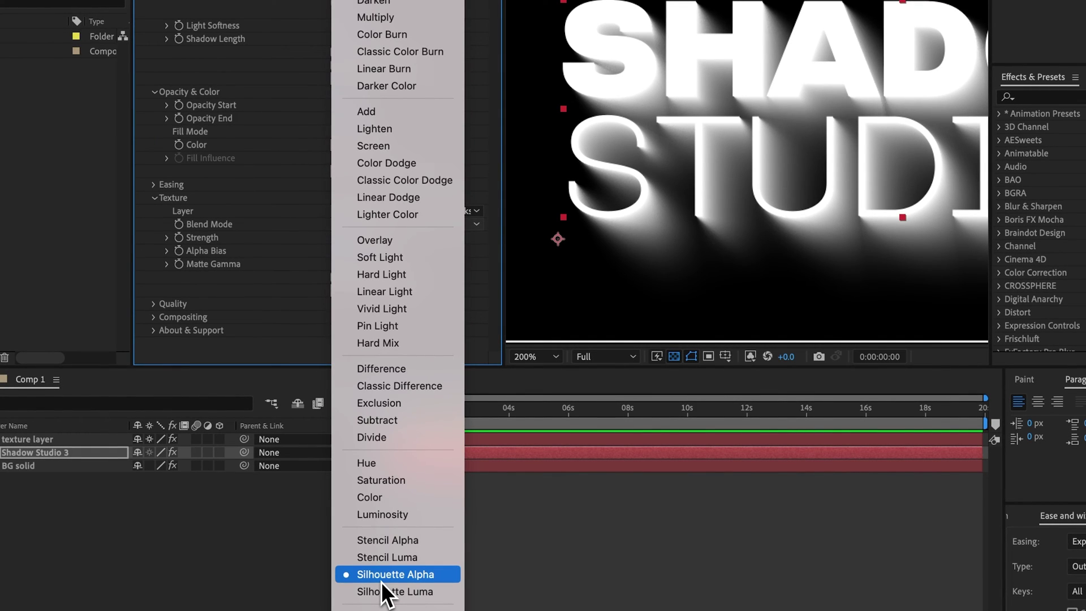
left_click(383, 591)
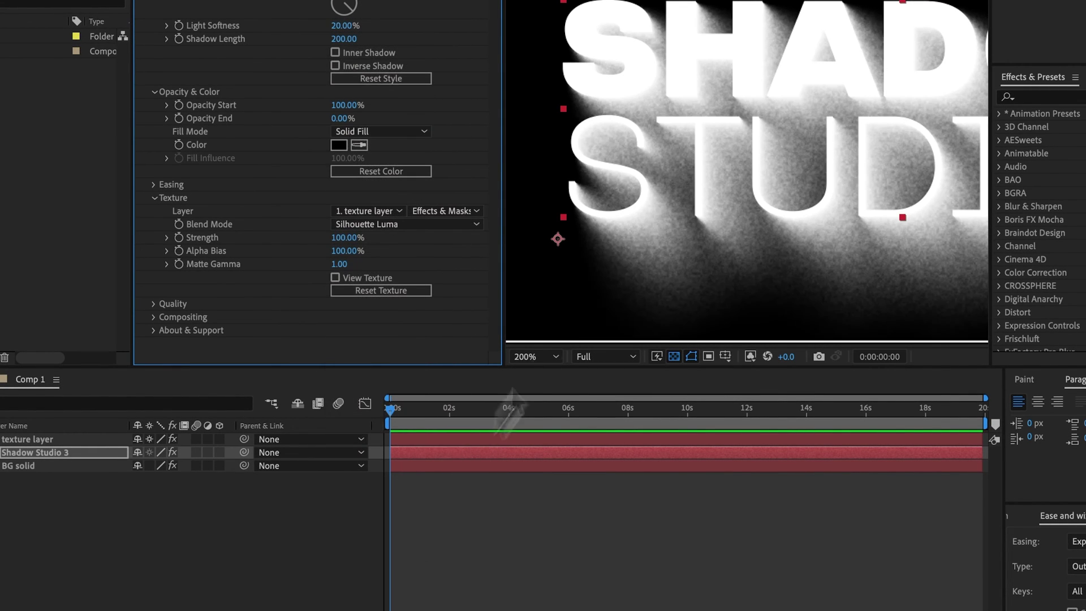
left_click_drag(681, 180, 613, 158)
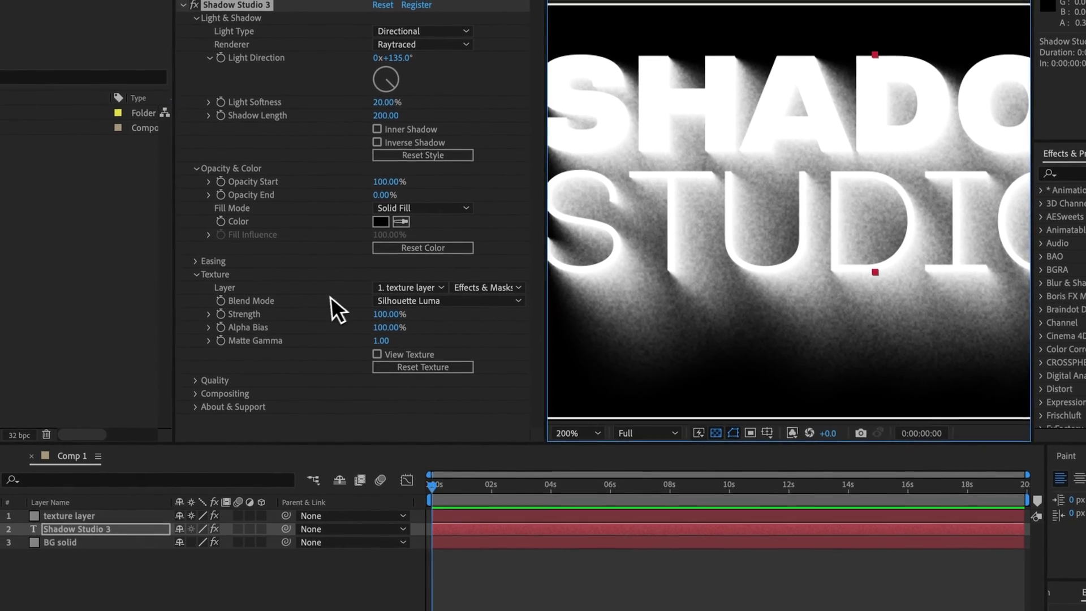
Step: Compare texture Strength at 0% and Alpha Bias at 50%, restoring both to 100%
left_click_drag(369, 318, 230, 326)
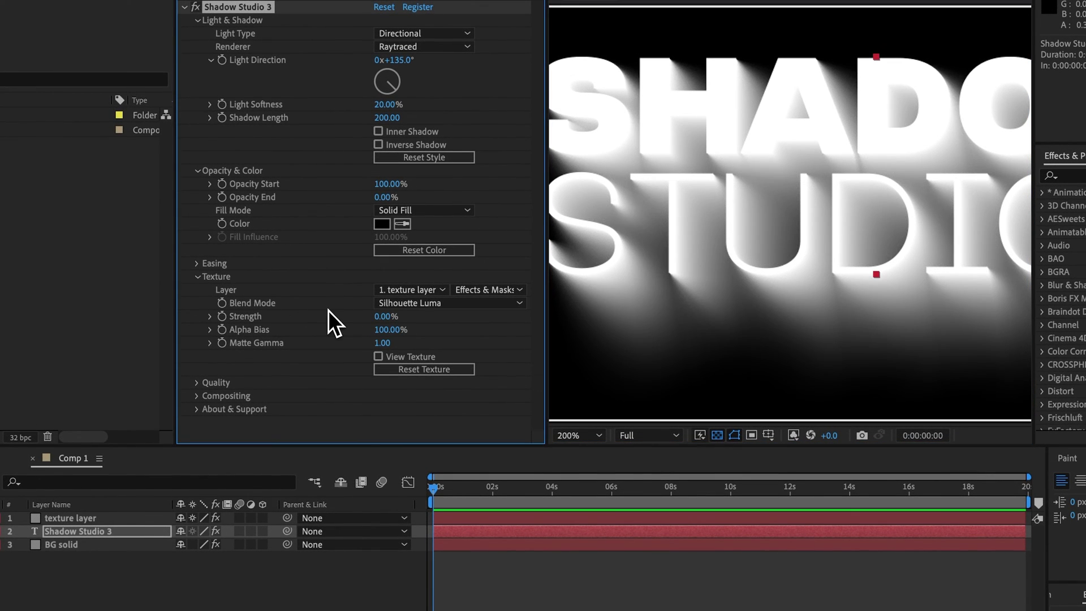
key("ctrl+z")
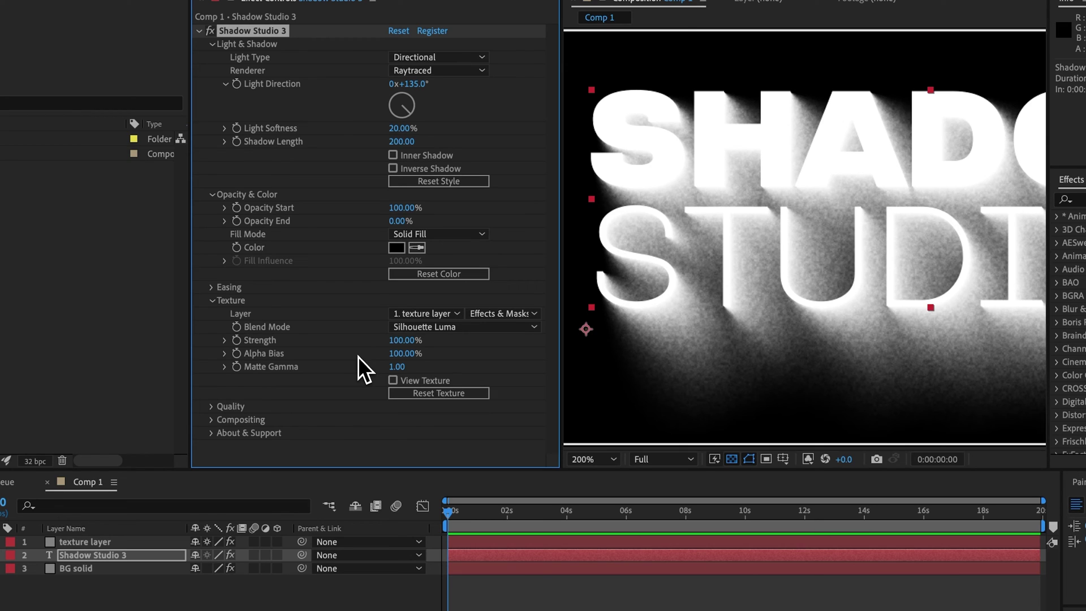
left_click(396, 354)
key("Return")
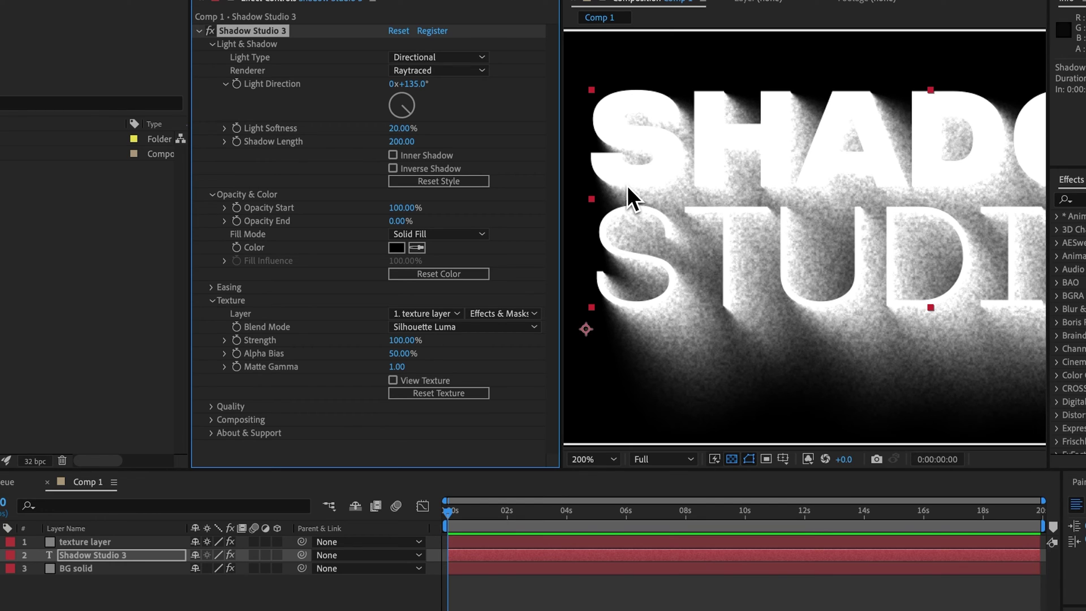
left_click_drag(392, 354, 499, 358)
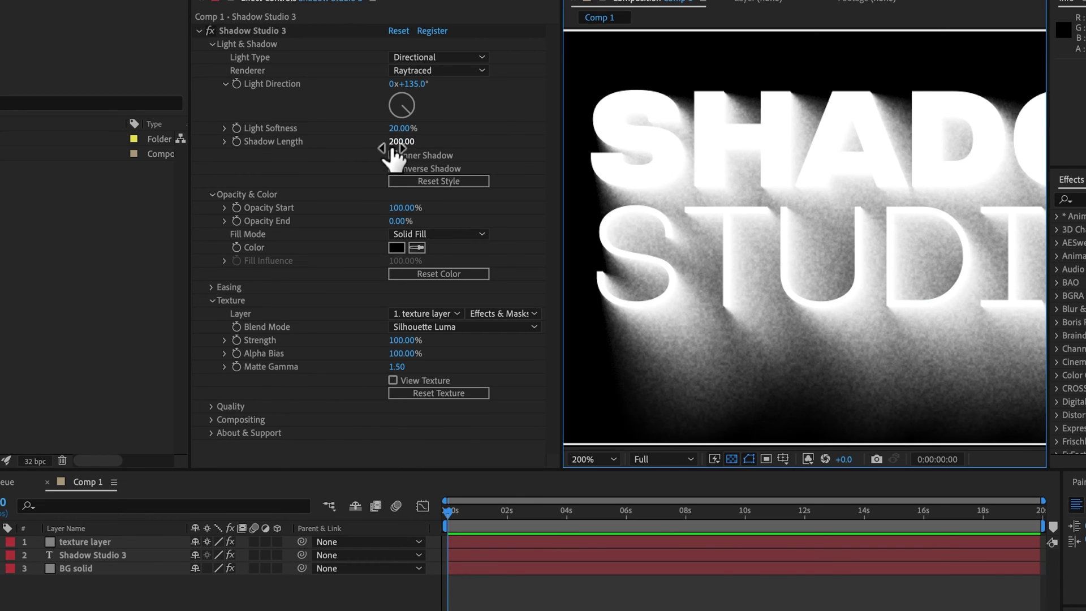
Step: Set Light Softness to 50% and Matte Gamma to 1.00
left_click(398, 142)
type("50")
key("Return")
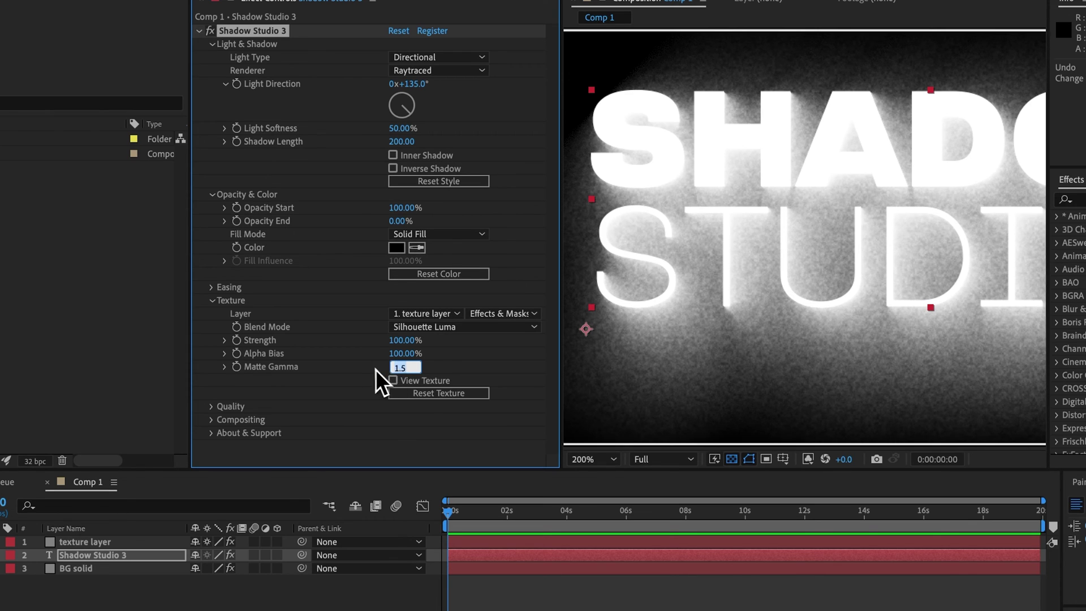
type("1")
key("Return")
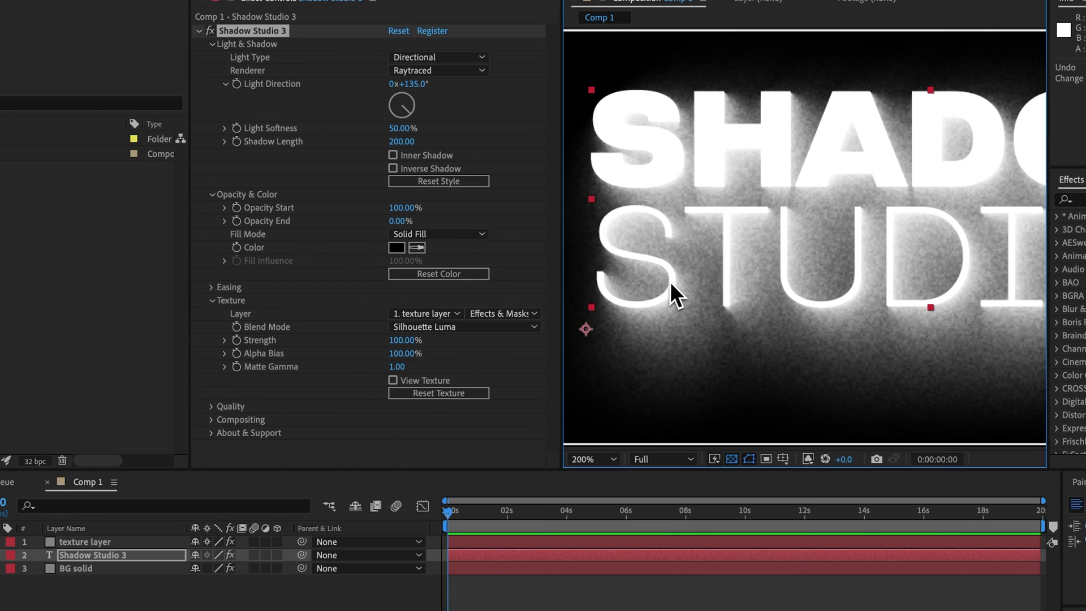
Step: Return the viewer to RGB and preview the shadow texture, toggling the texture layer's visibility
key("alt+4")
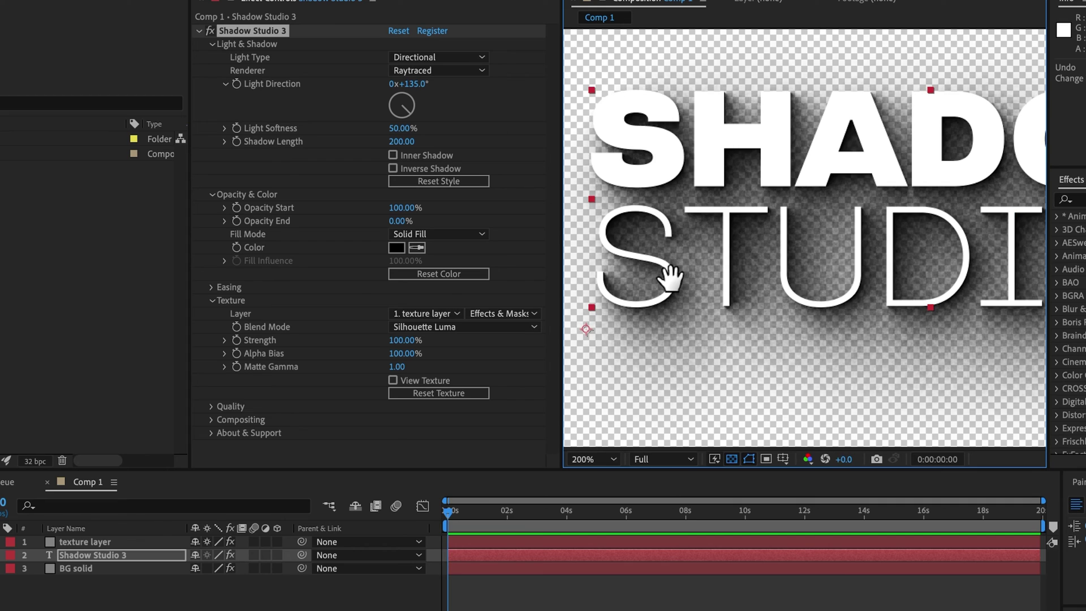
left_click(393, 380)
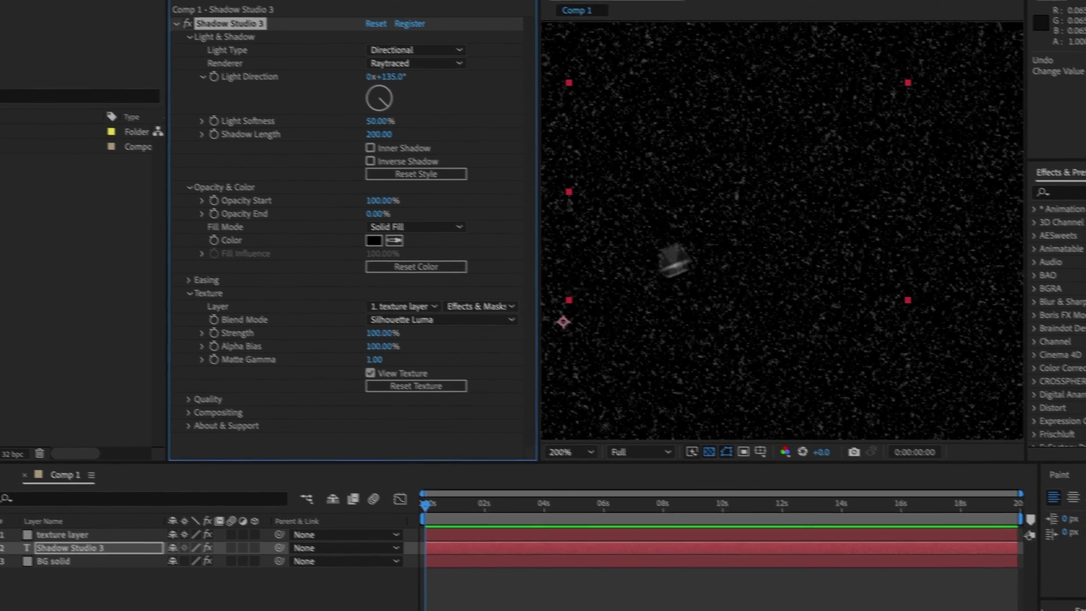
scroll(738, 189, "down", 1)
left_click_drag(738, 188, 671, 207)
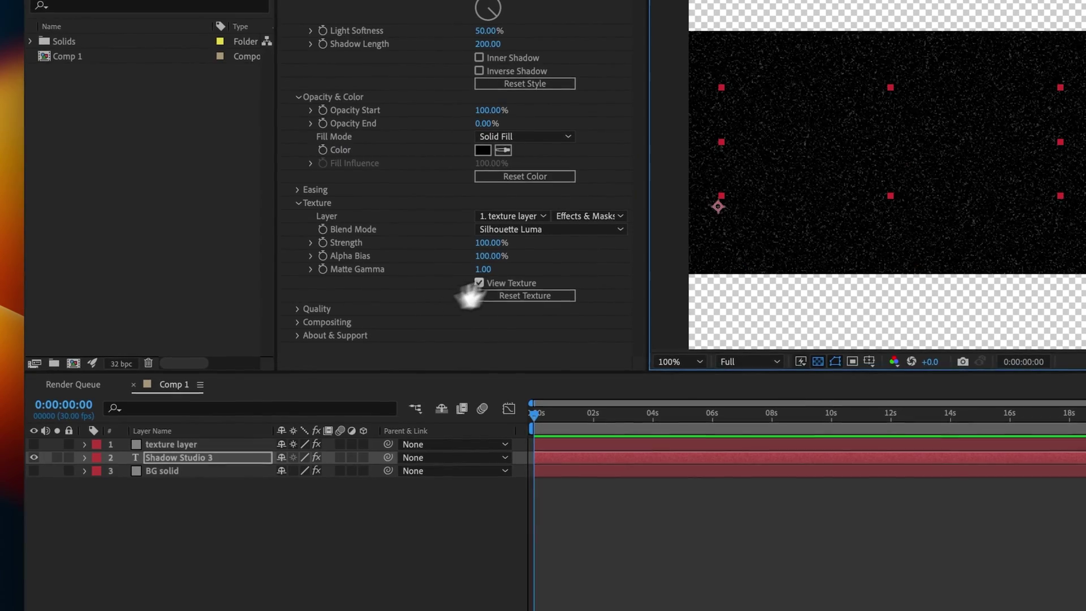
left_click(35, 444)
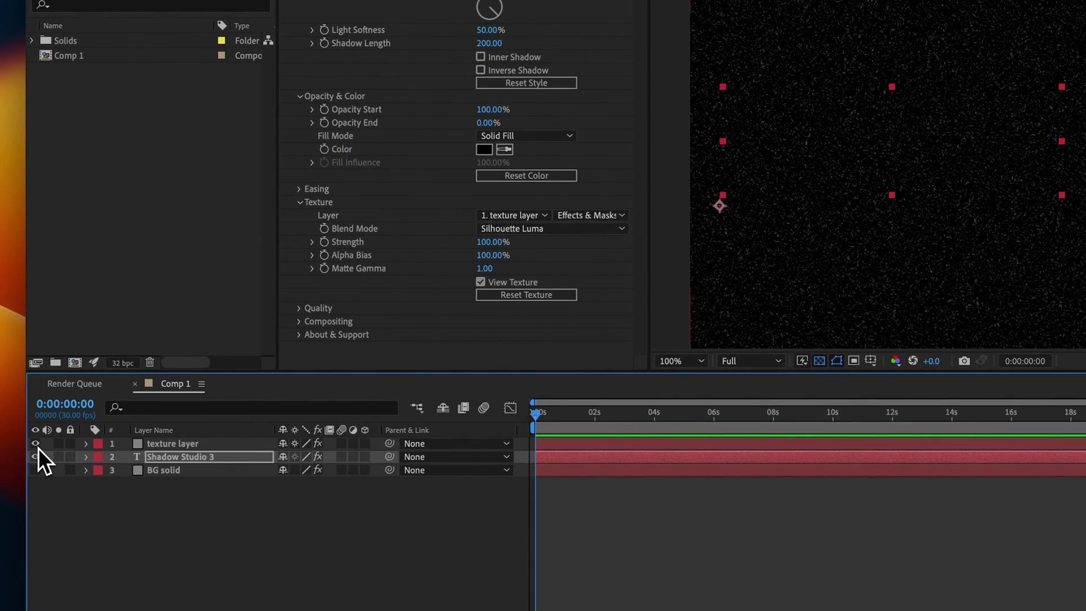
left_click(35, 444)
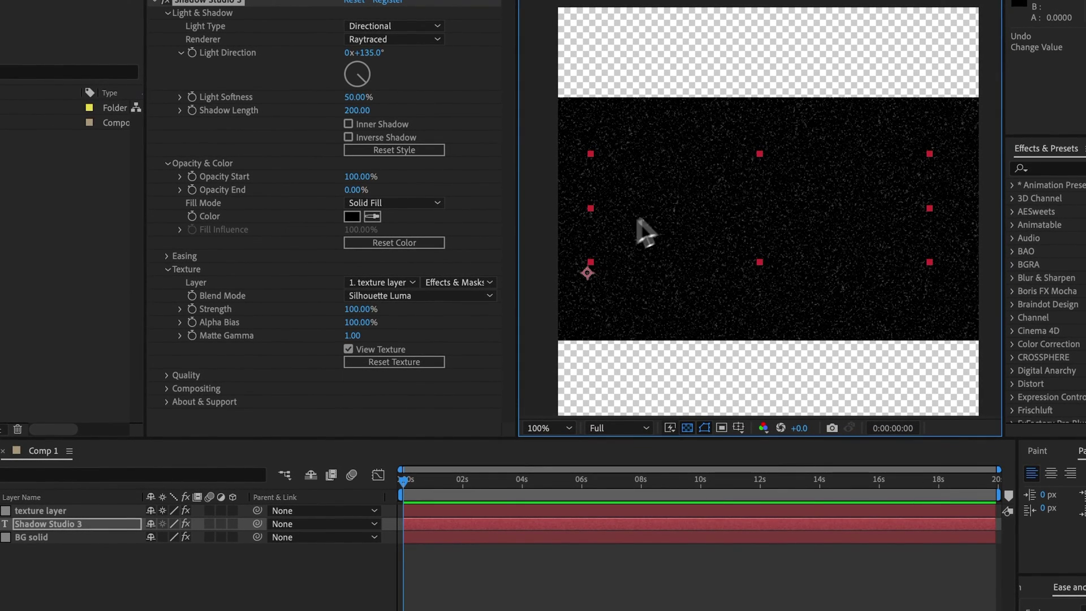
Step: Compare the texture layer's raw Source with Effects & Masks, then stop previewing the texture
left_click(490, 281)
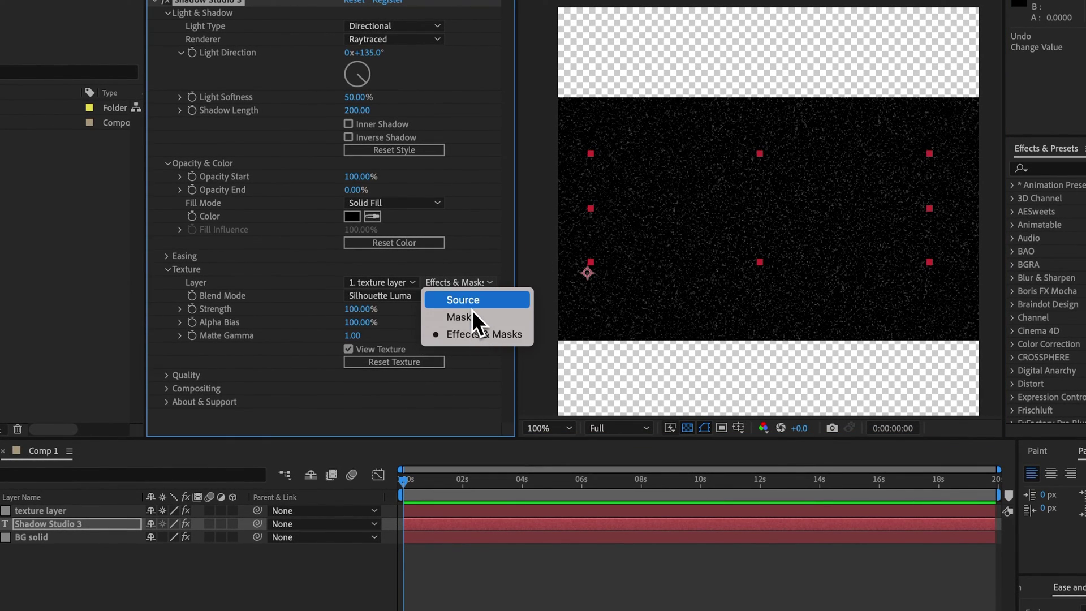
left_click(464, 301)
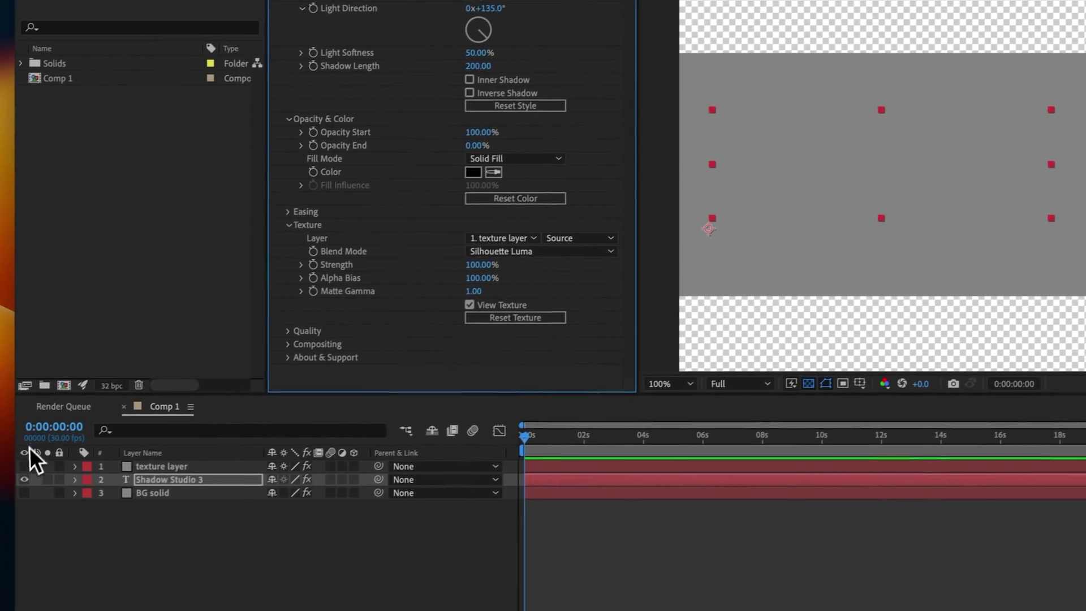
left_click(35, 462)
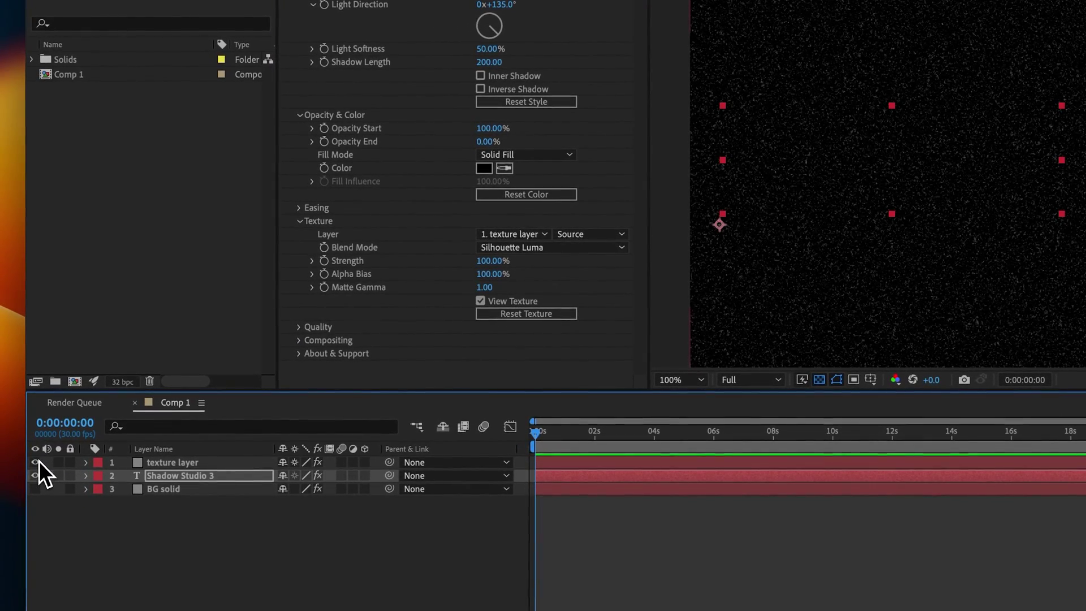
left_click(36, 462)
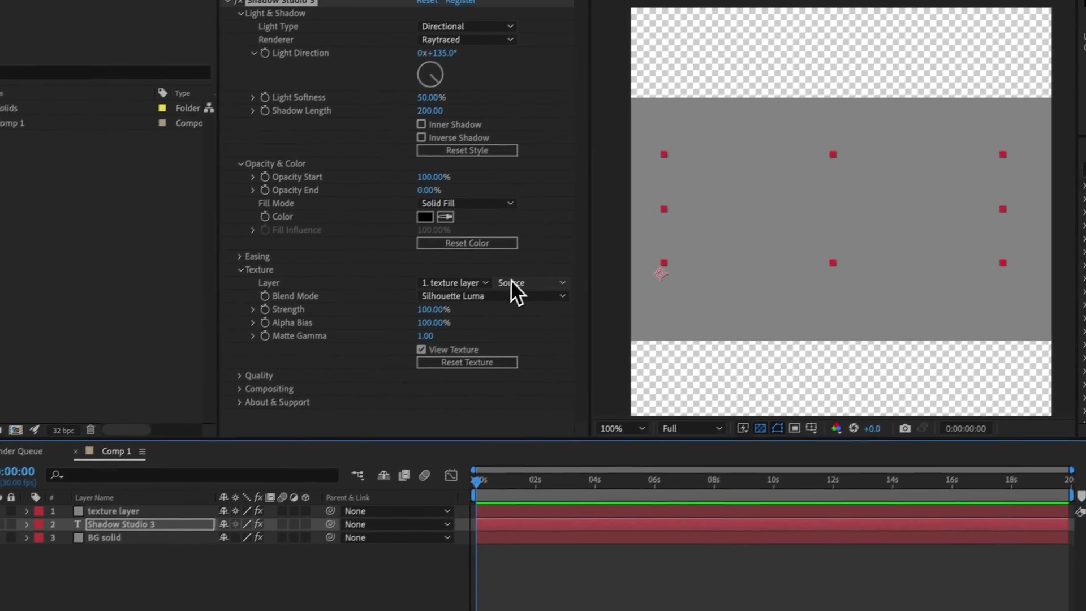
left_click(588, 234)
left_click(577, 281)
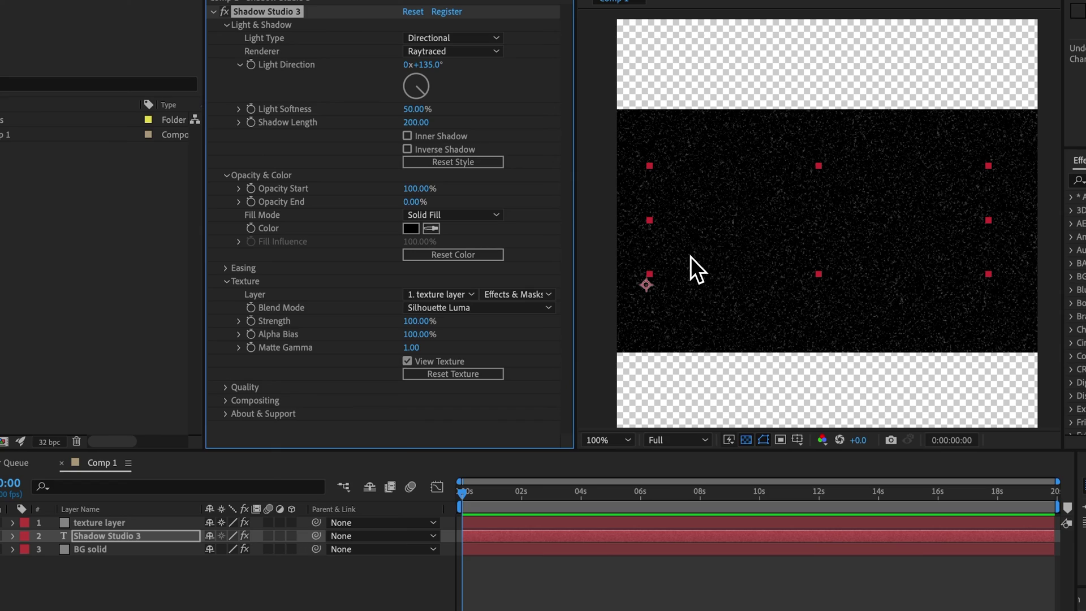
left_click(408, 360)
Step: Collapse the texture settings and set Source Opacity to 0% under Quality and Compositing
left_click(226, 281)
left_click(226, 294)
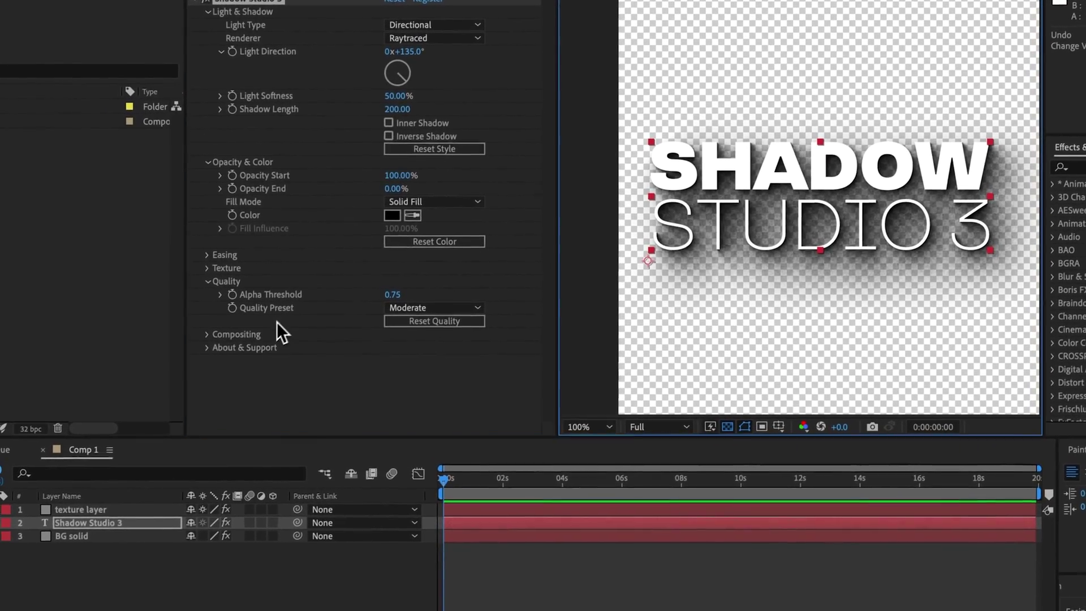
left_click(211, 335)
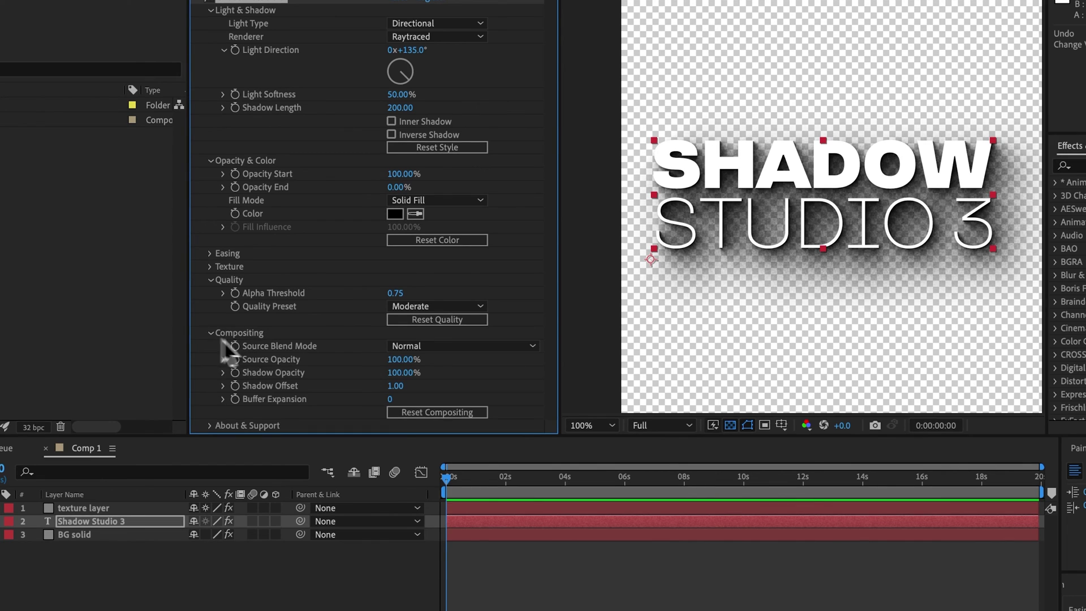
left_click(393, 361)
key("Return")
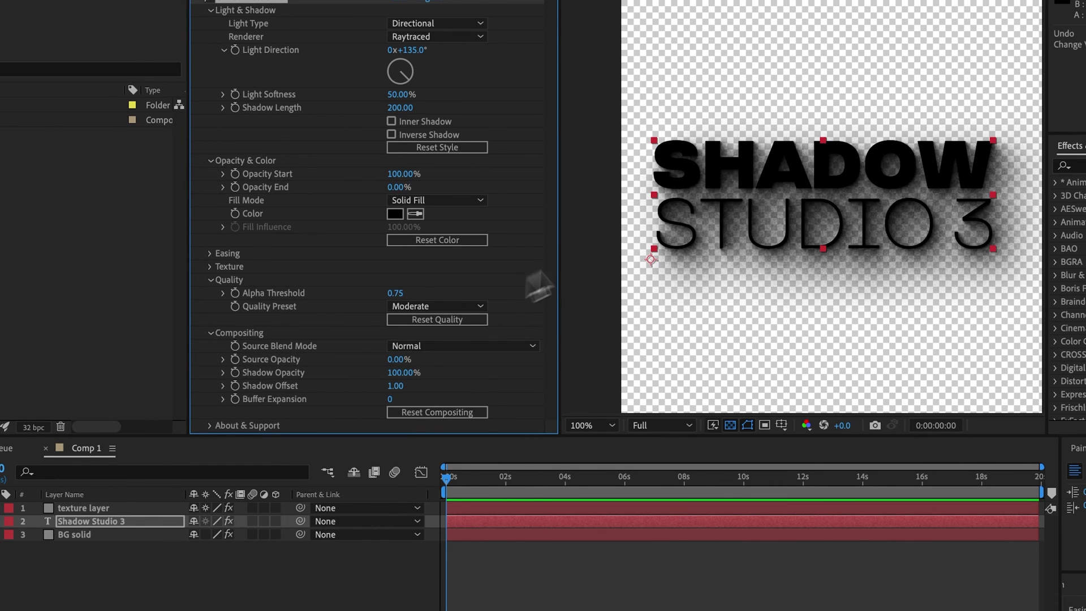
scroll(687, 236, "down", 2)
scroll(735, 236, "up", 5)
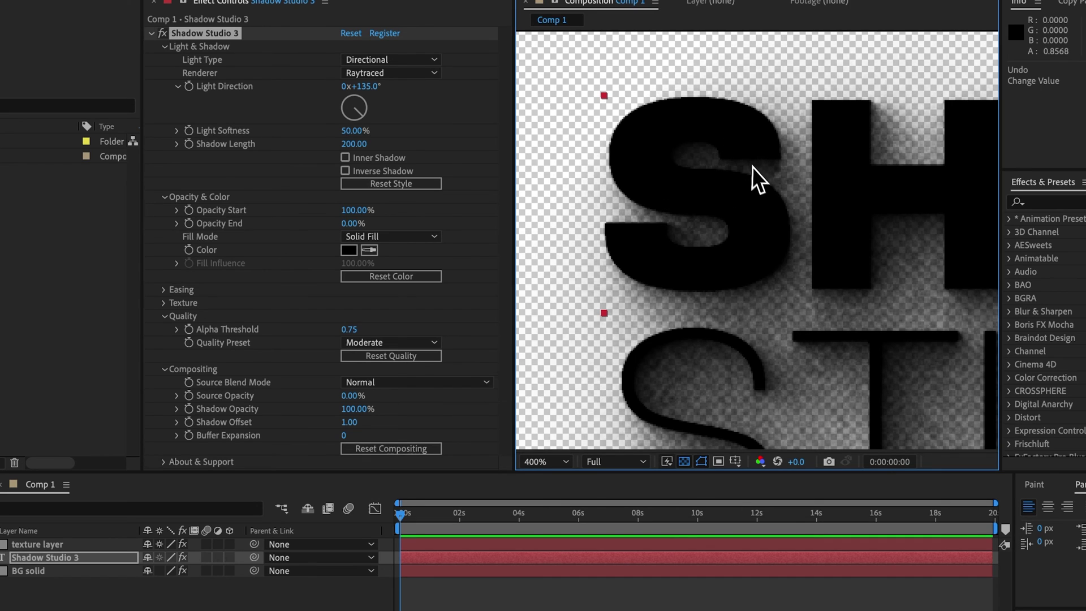
Step: Try the Draft and High quality presets
left_click(365, 342)
left_click(352, 359)
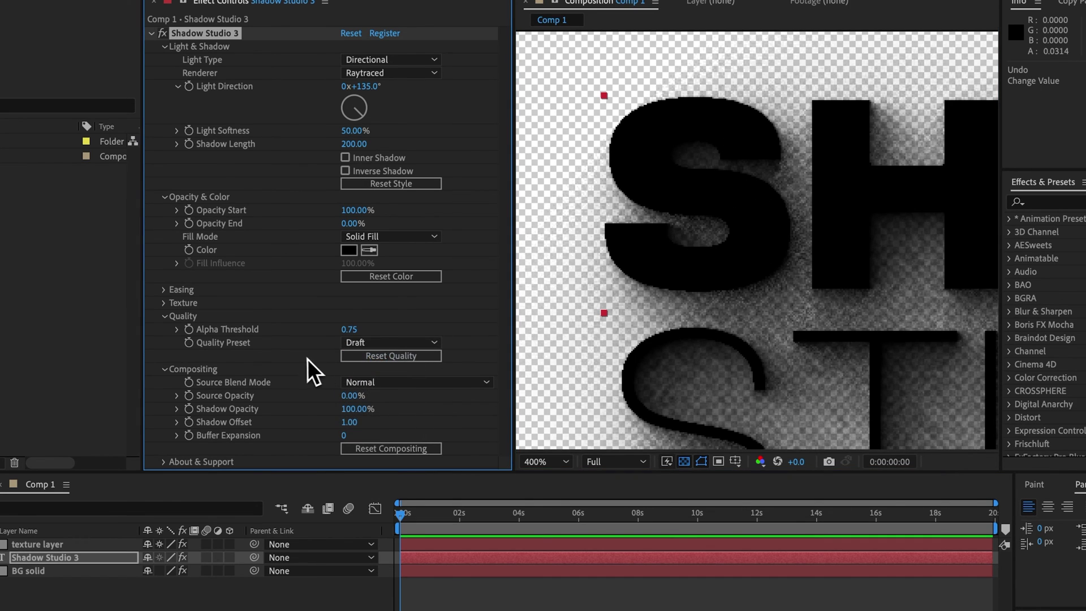
left_click(364, 342)
left_click(371, 416)
scroll(639, 292, "down", 1)
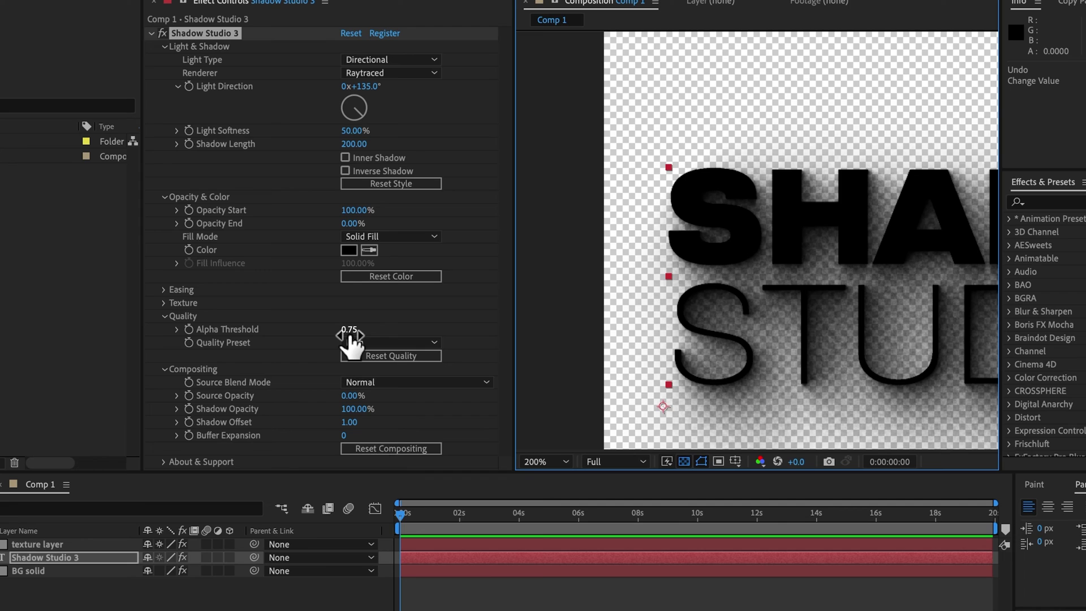
Step: Set Alpha Threshold to 1.00, then reset the quality settings to their defaults
left_click(351, 337)
type("1")
key("Return")
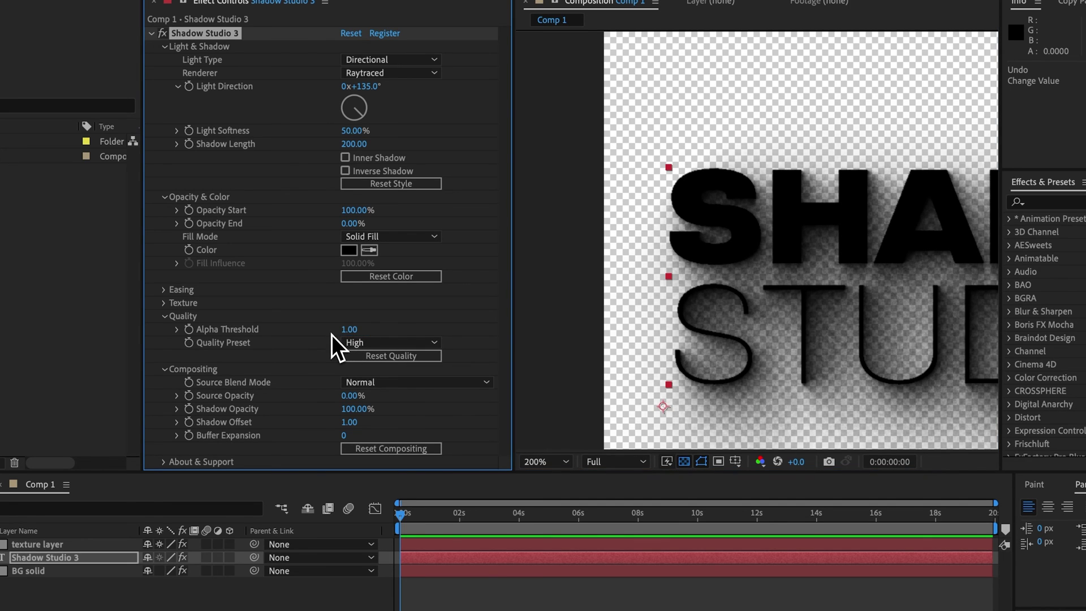
scroll(618, 240, "down", 1)
scroll(618, 240, "up", 1)
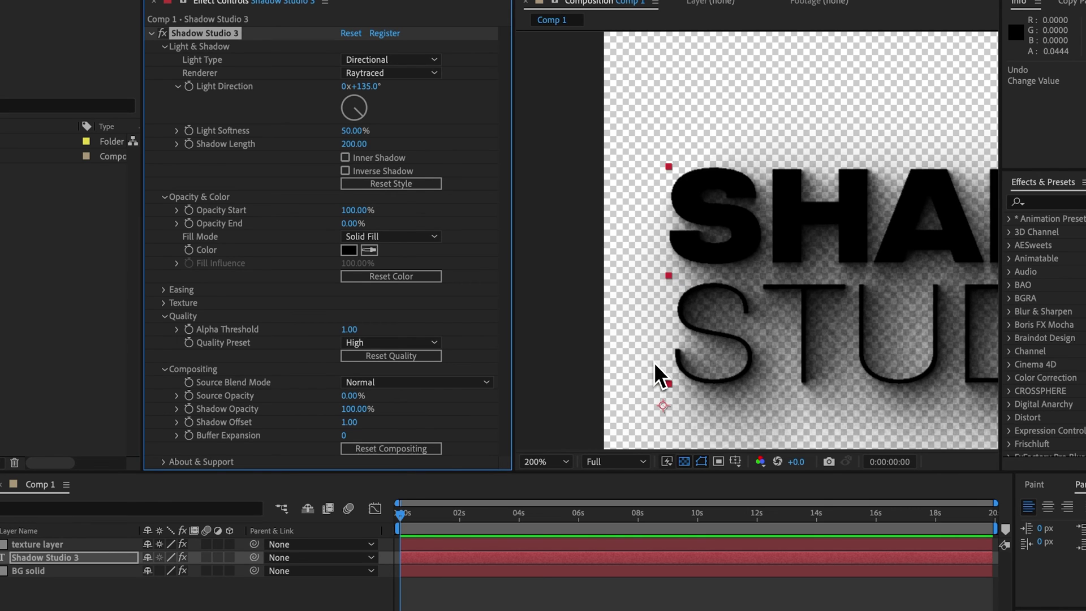
left_click(667, 297)
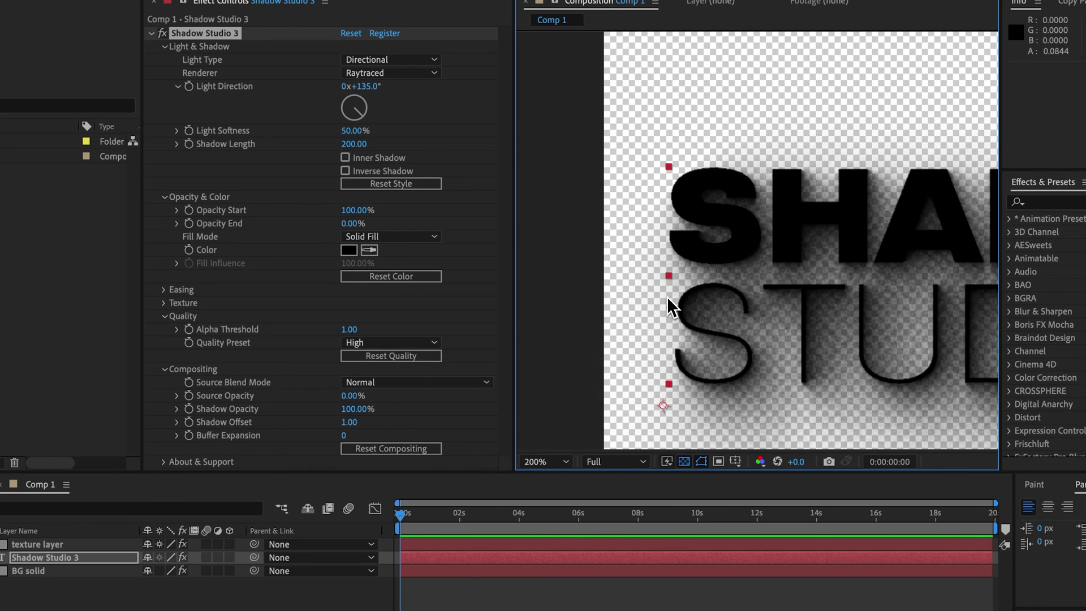
left_click(350, 357)
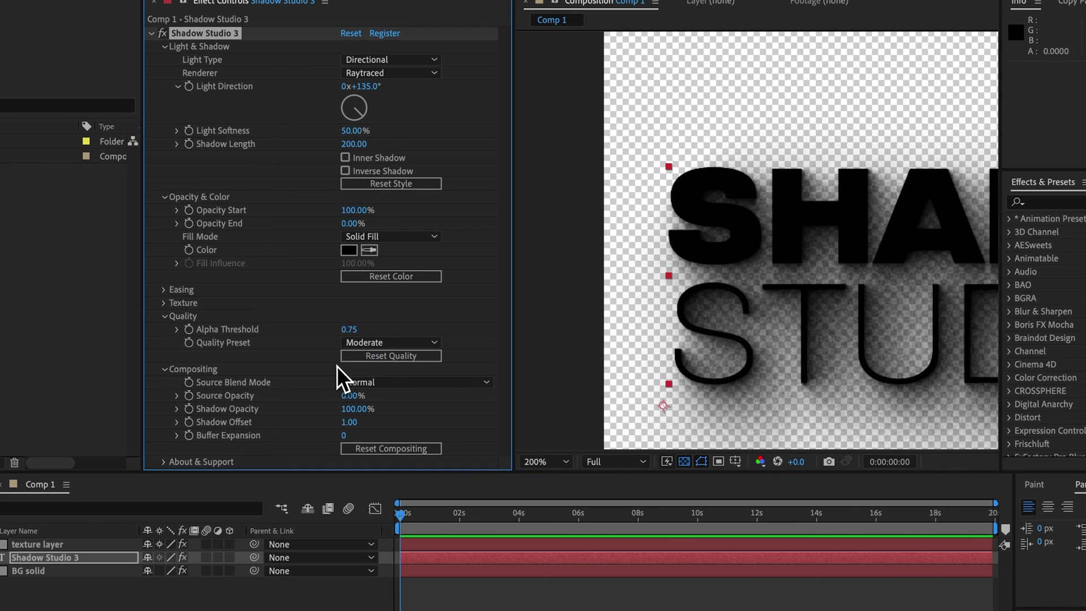
left_click(359, 73)
left_click(361, 93)
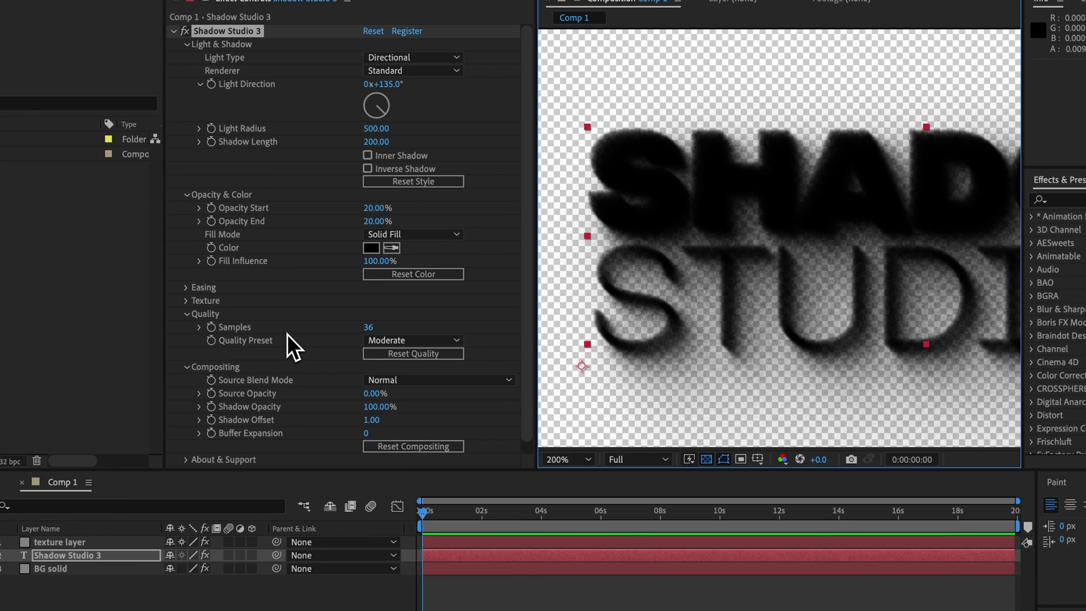
left_click(367, 144)
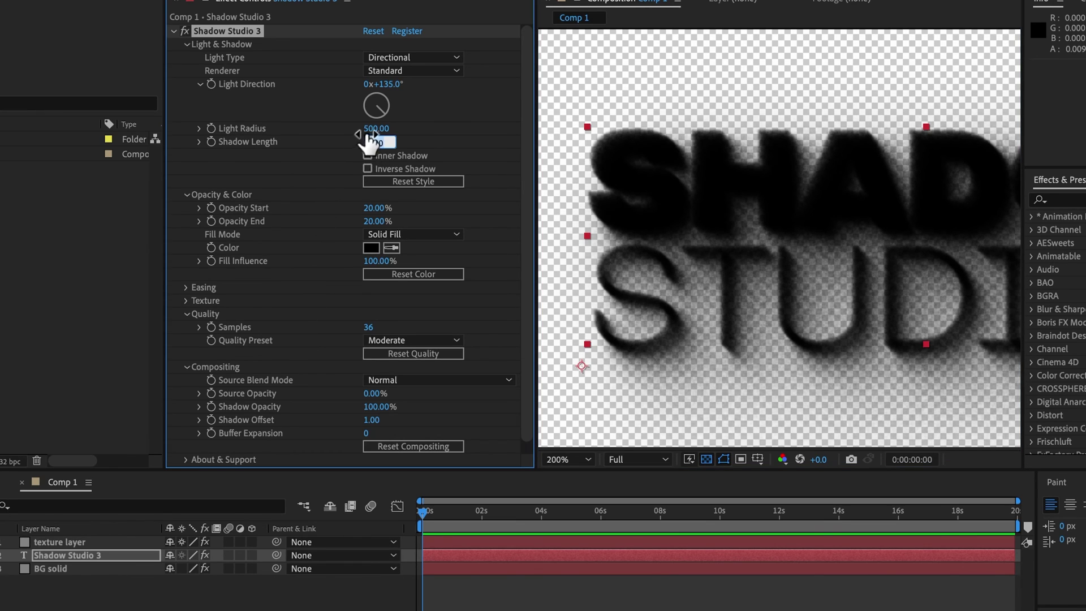
left_click(365, 129)
type("0")
key("Return")
key("comma")
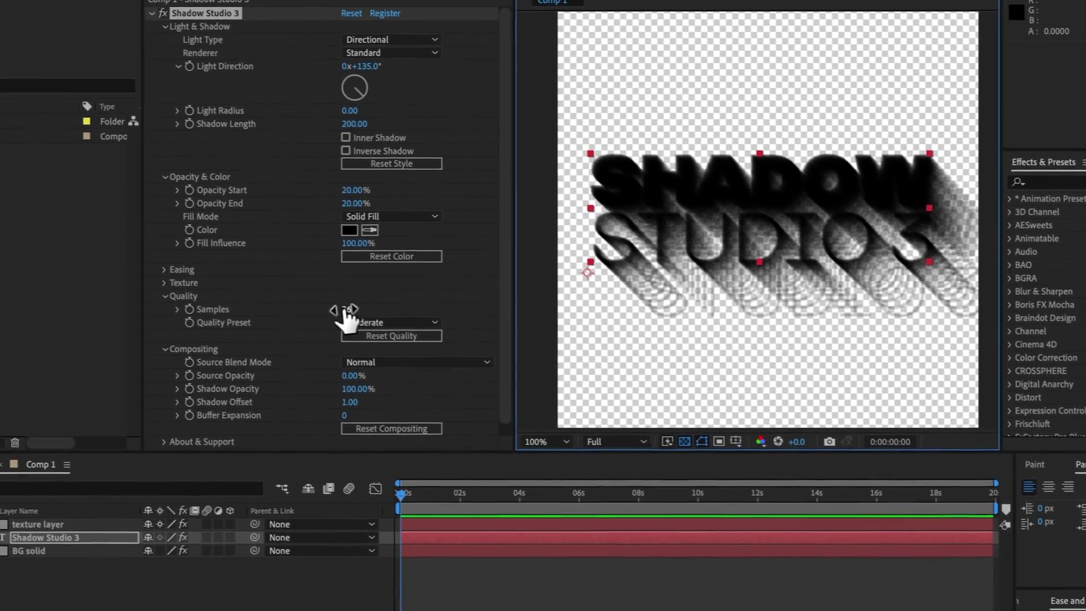
left_click(287, 301)
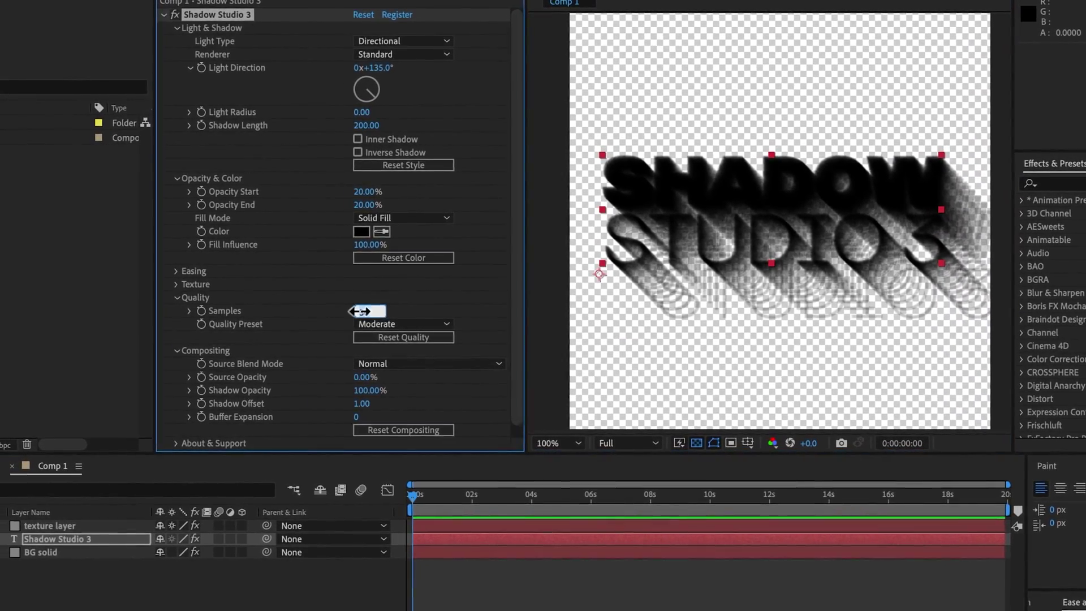
type("200")
key("Return")
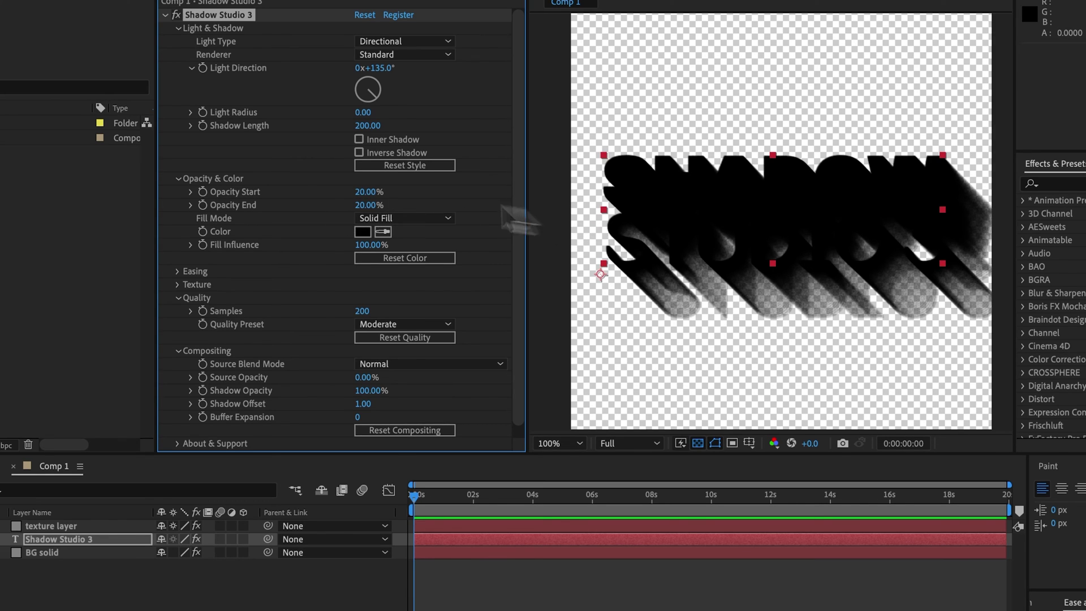
left_click_drag(367, 204, 334, 206)
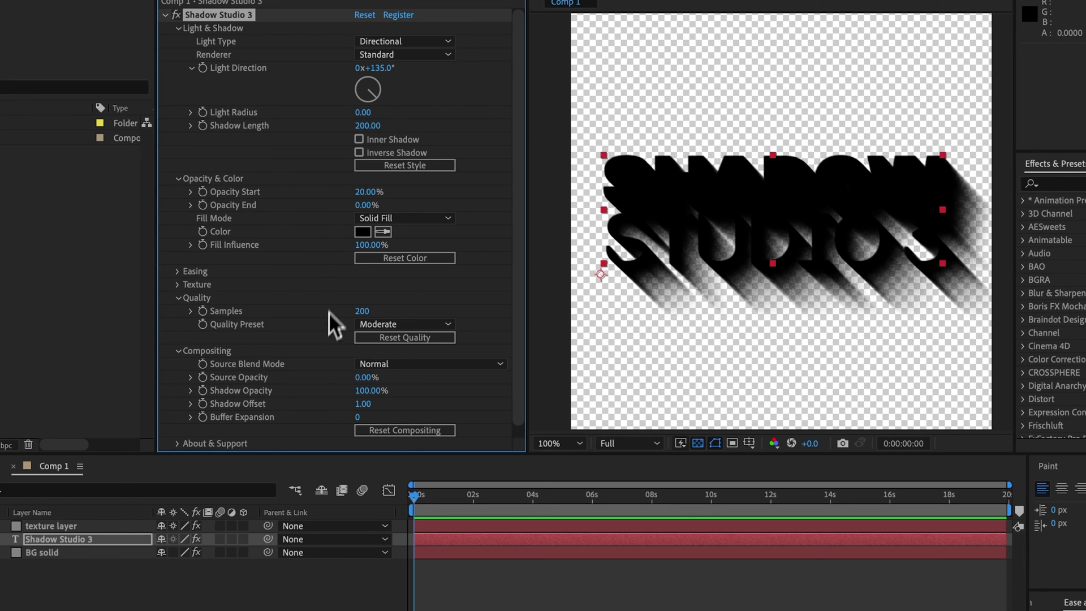
left_click(384, 324)
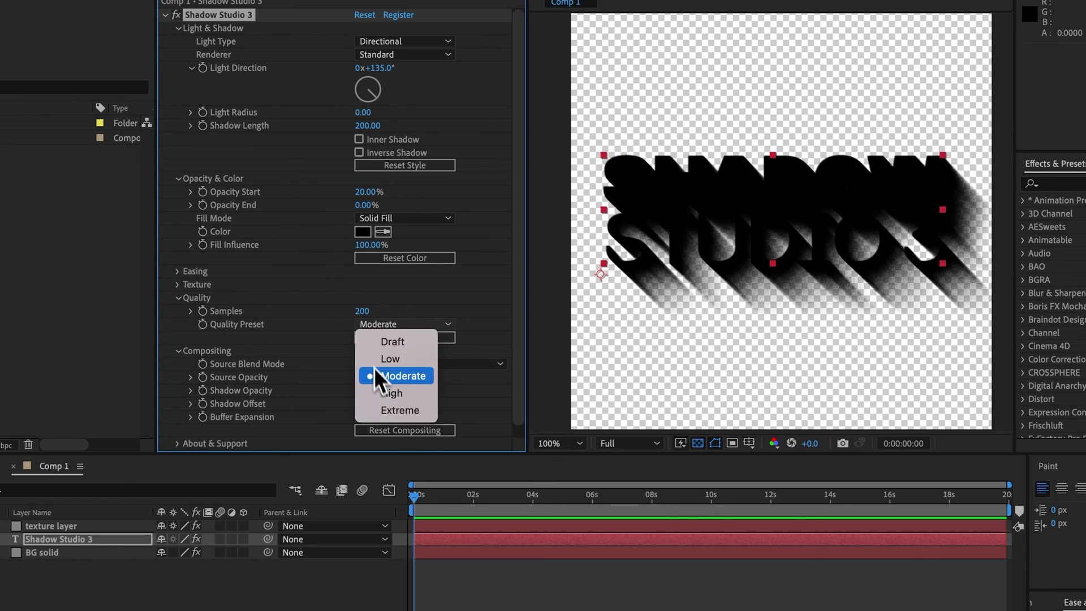
left_click(318, 337)
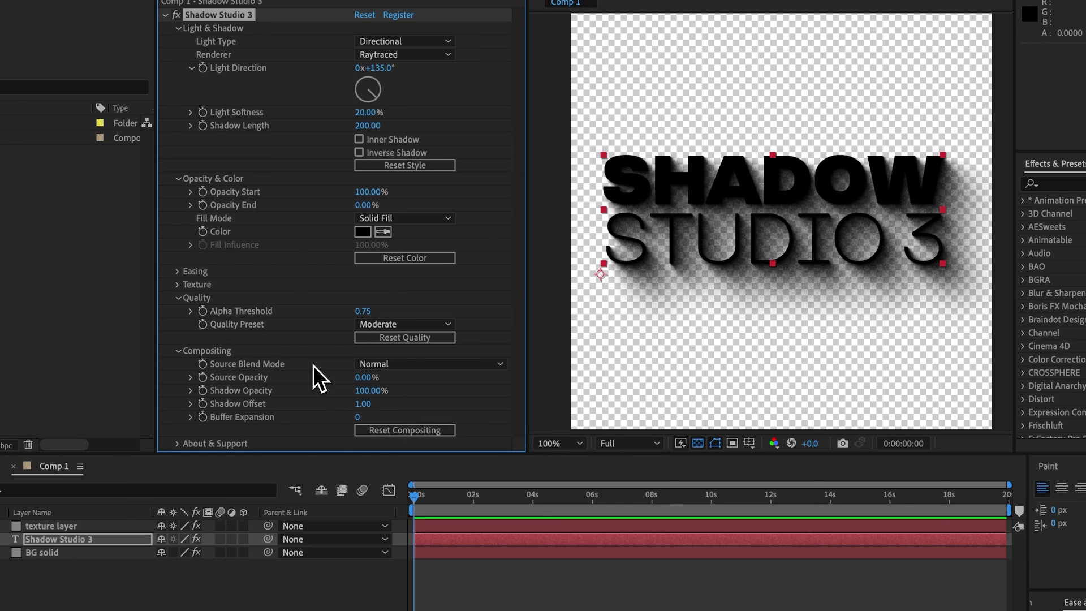
Step: Raise Source Opacity to 100% and try Silhouette Alpha before returning Source Blend Mode to Normal
left_click_drag(357, 377, 418, 377)
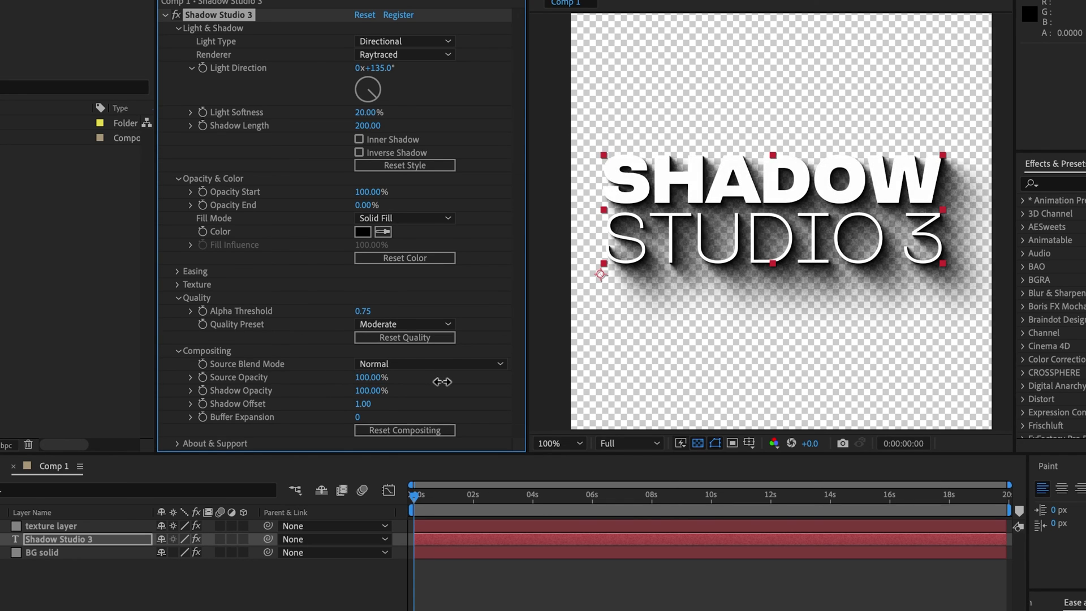
scroll(588, 213, "up", 1)
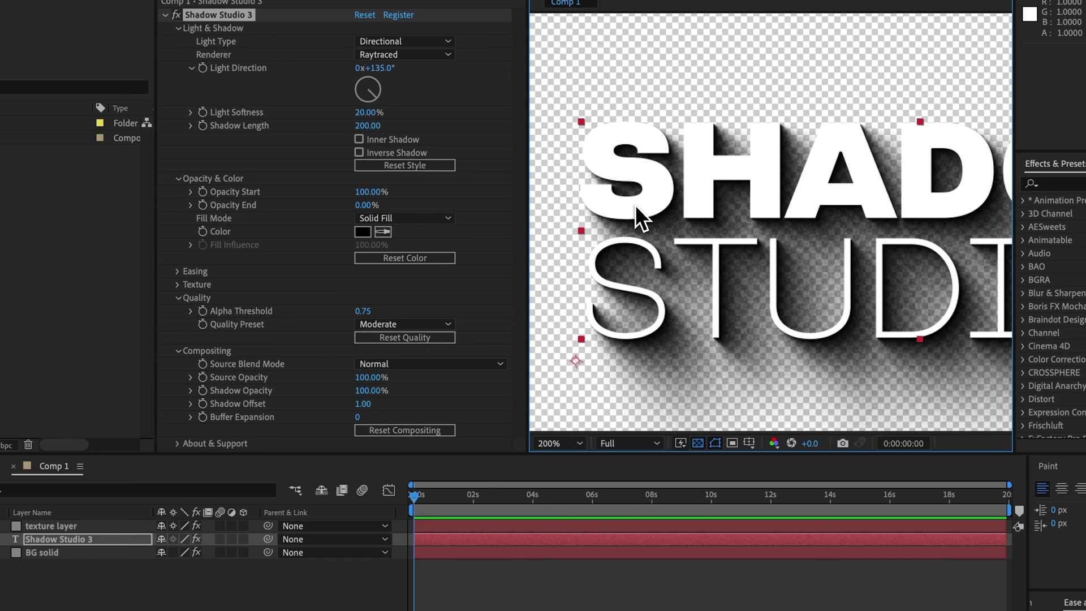
left_click(436, 364)
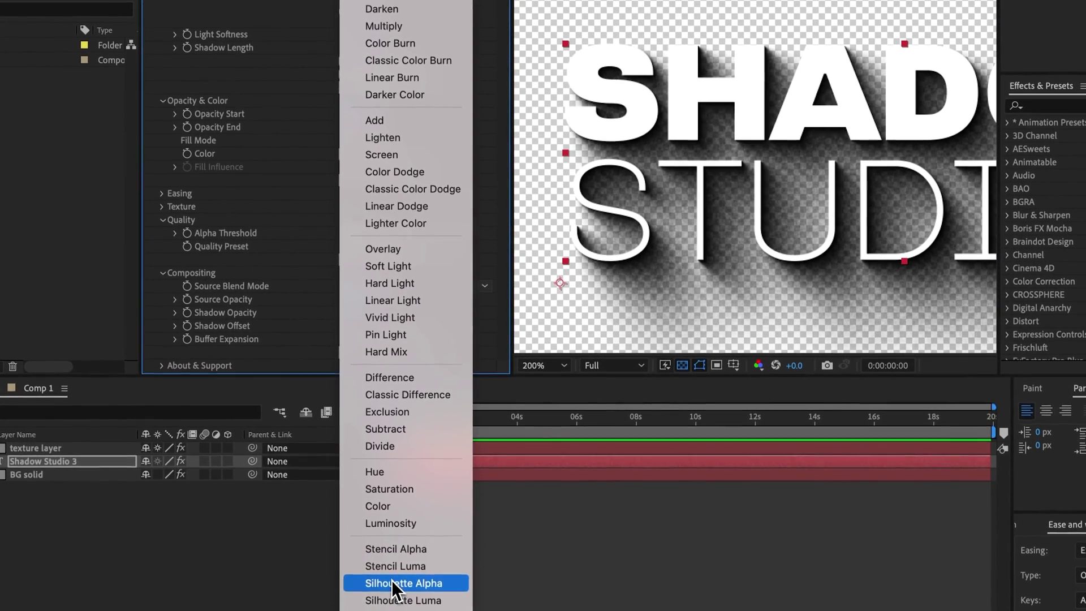
left_click(392, 584)
scroll(622, 238, "down", 2)
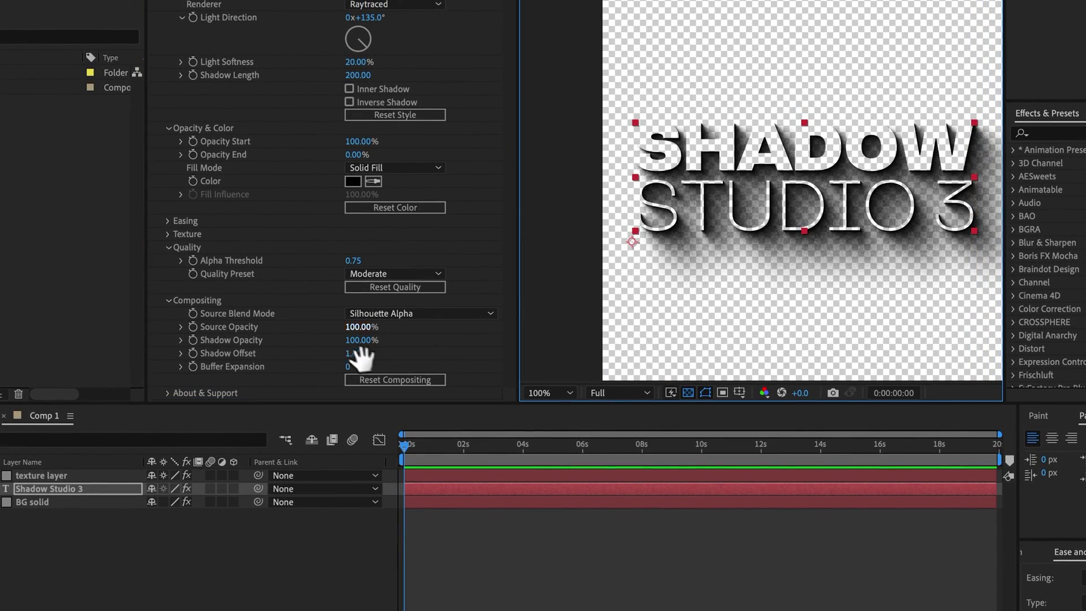
left_click(425, 314)
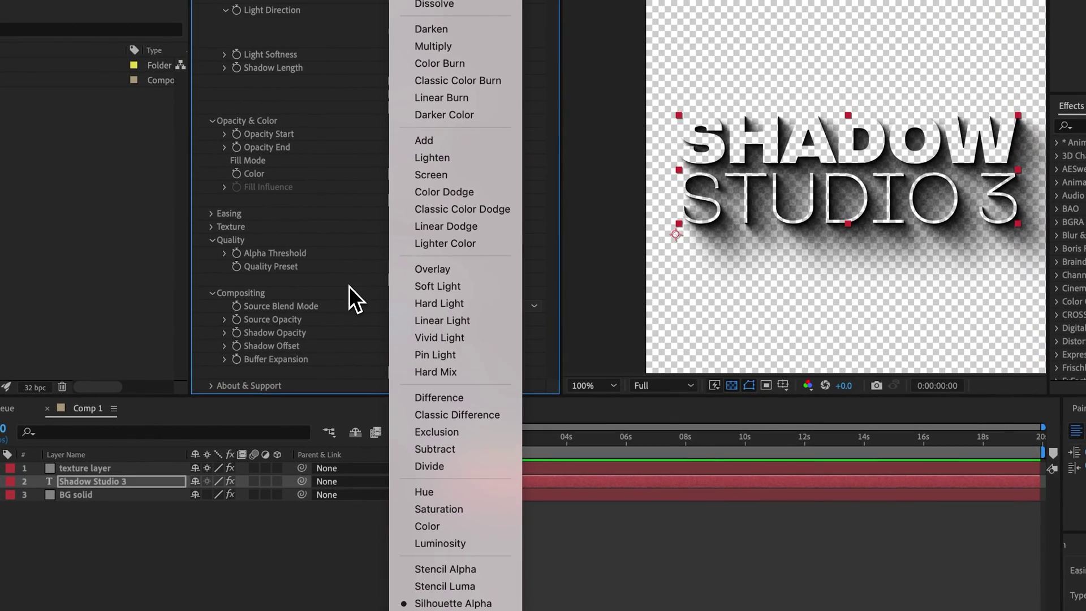
left_click(306, 295)
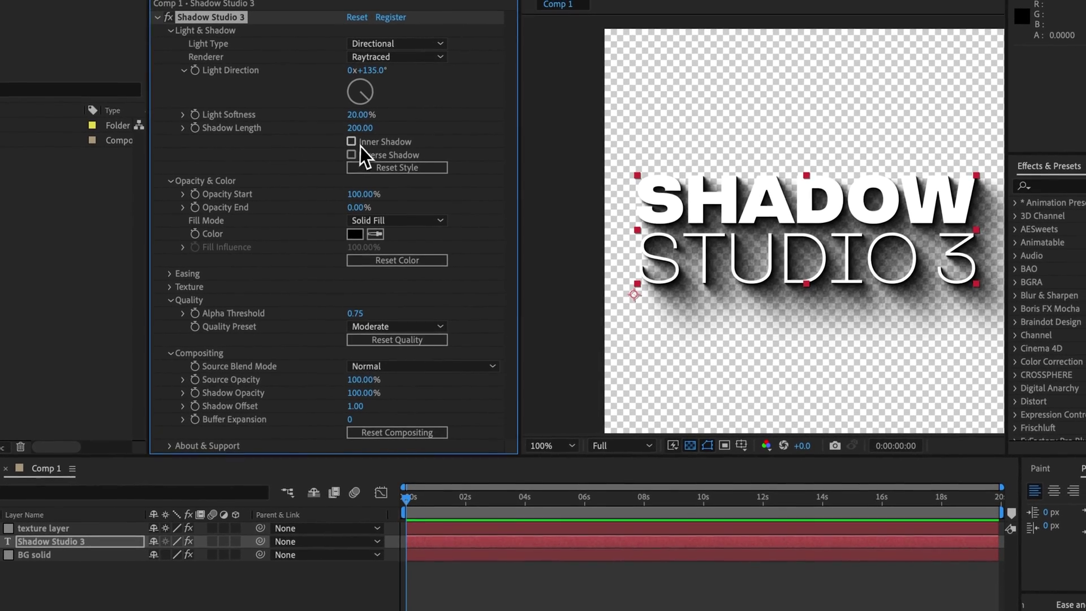
Step: Enable Inner Shadow with a Normal inner blend mode, then switch back to a drop shadow
left_click(373, 125)
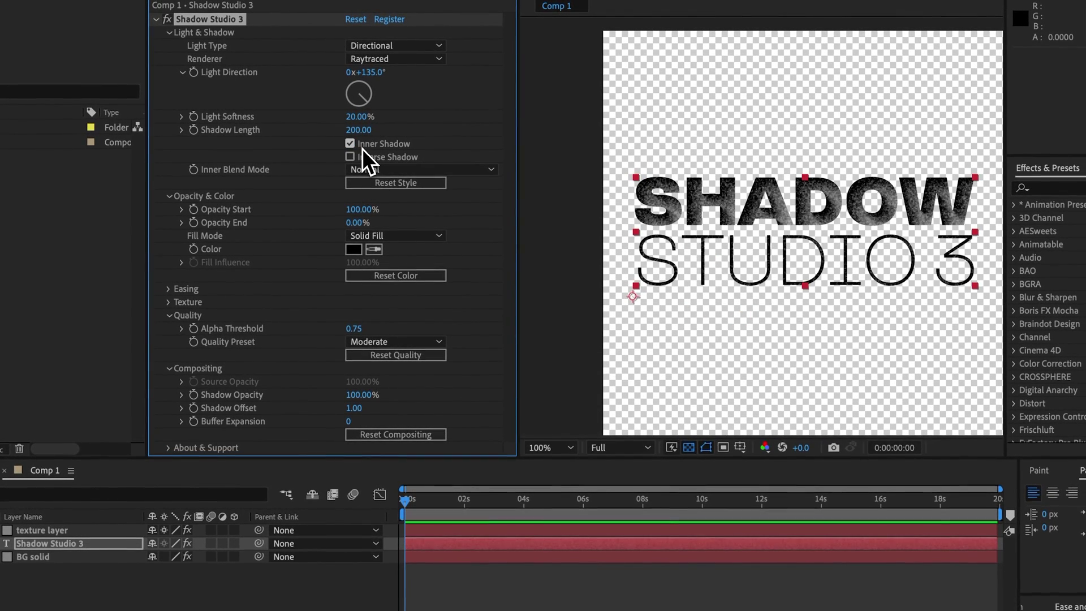
left_click(605, 266)
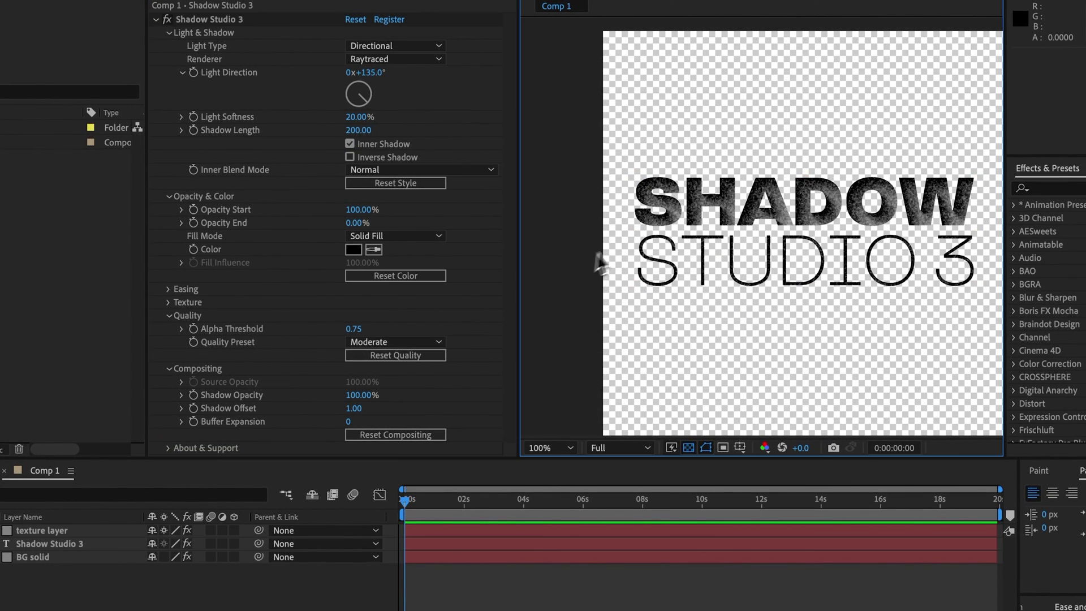
left_click(653, 249)
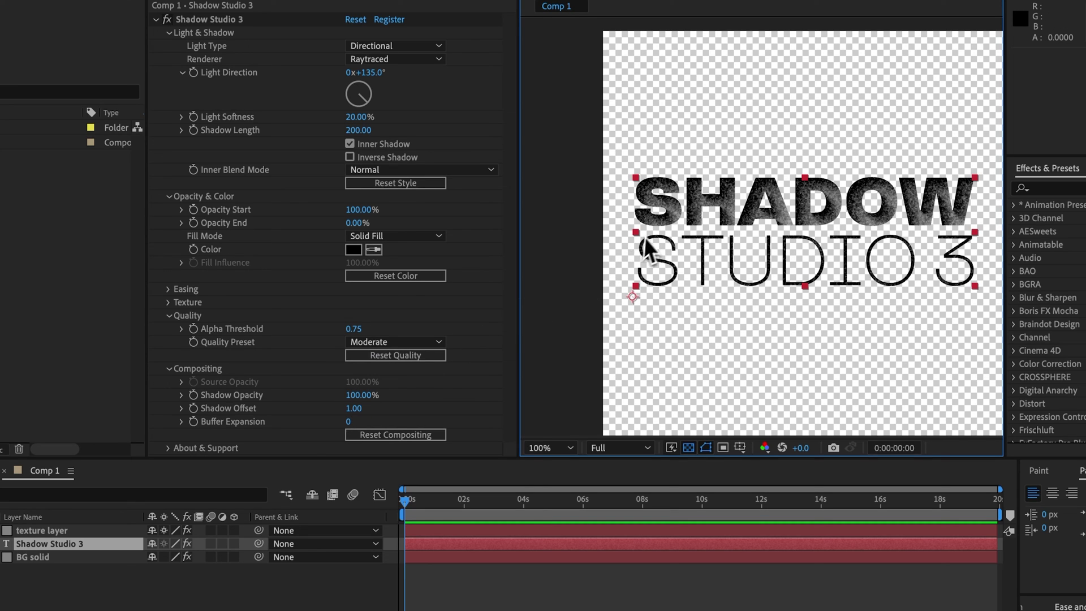
scroll(696, 212, "up", 2)
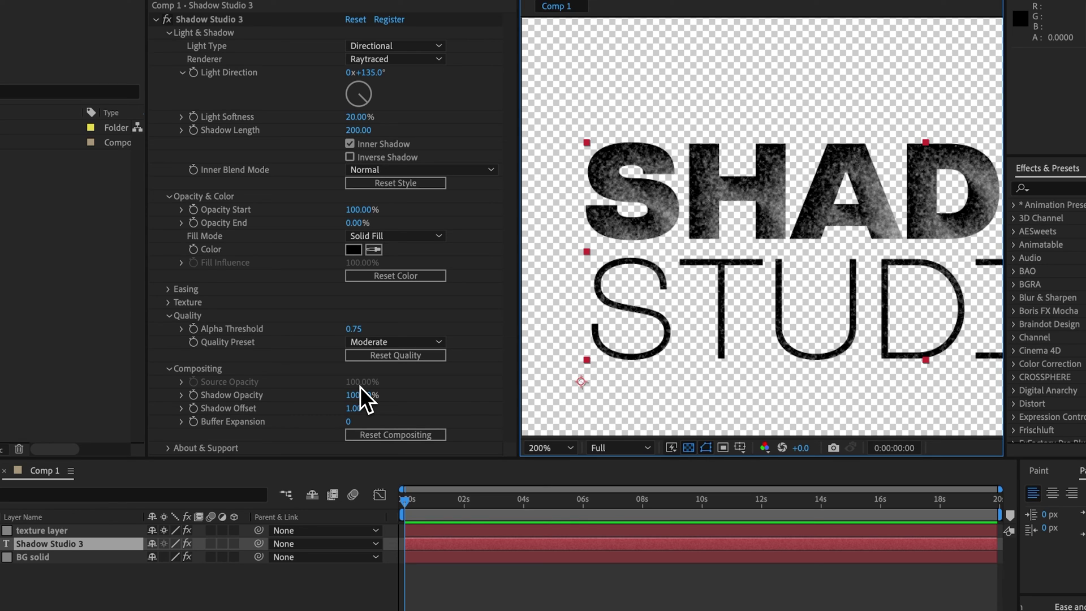
left_click(352, 171)
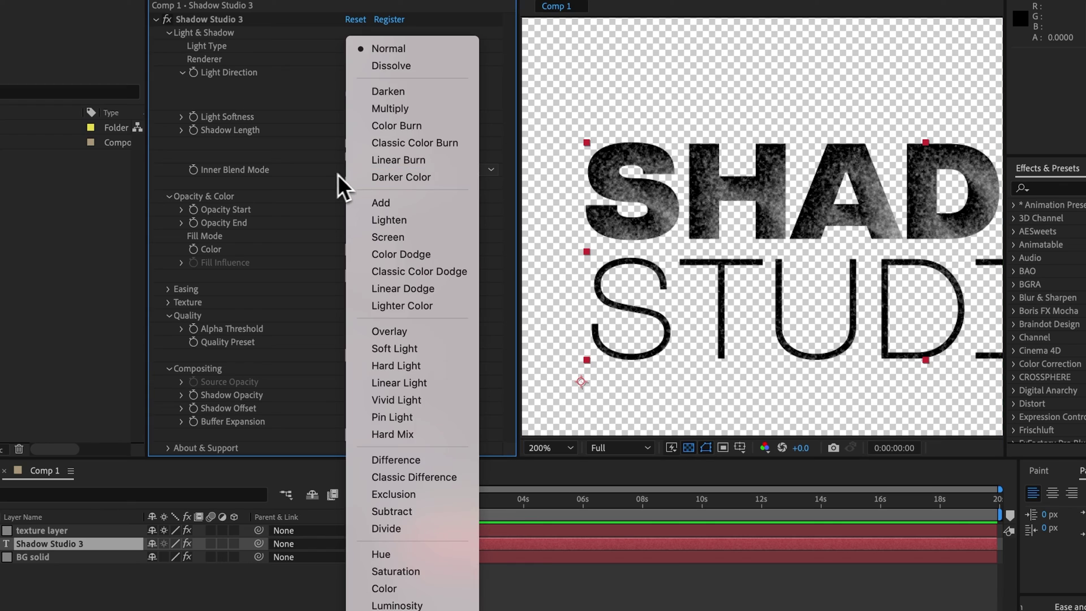
left_click(325, 175)
left_click(350, 131)
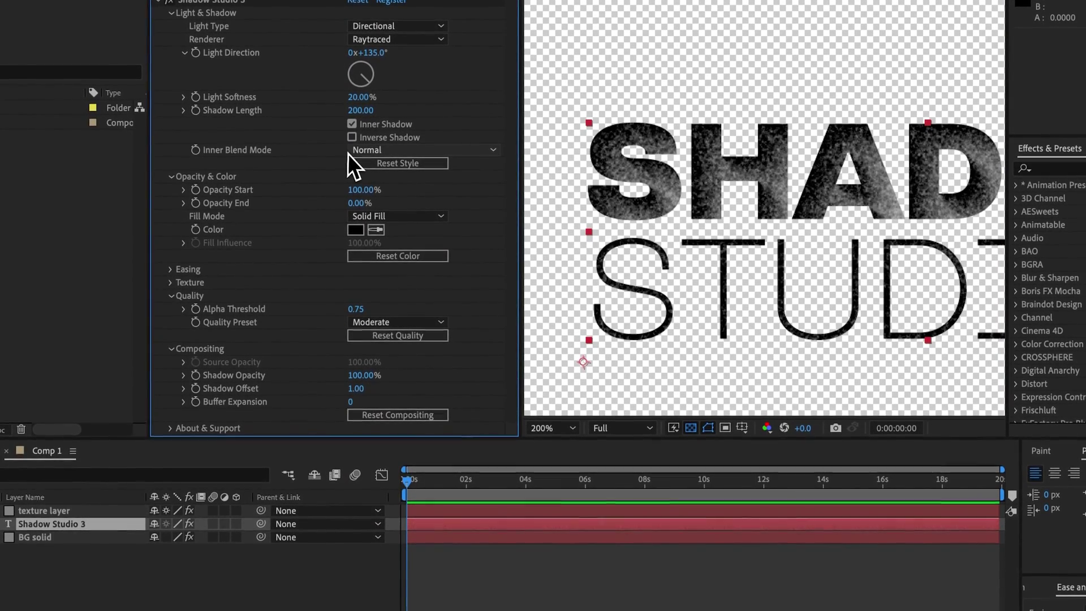
Step: Try a Shadow Offset of 10 with a Point light type
left_click_drag(348, 383, 399, 385)
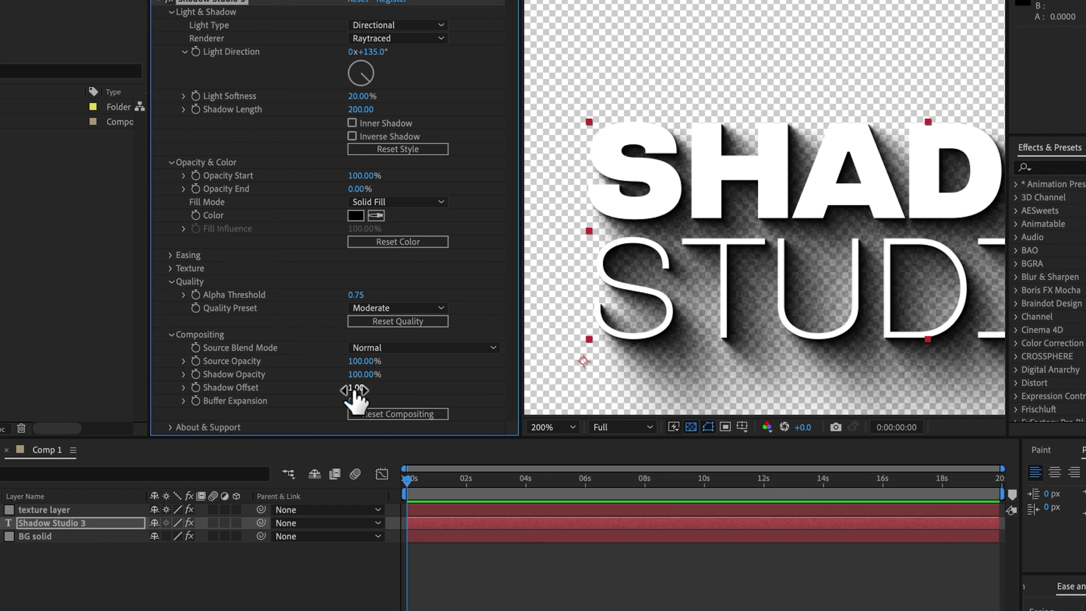
left_click_drag(356, 390, 572, 400)
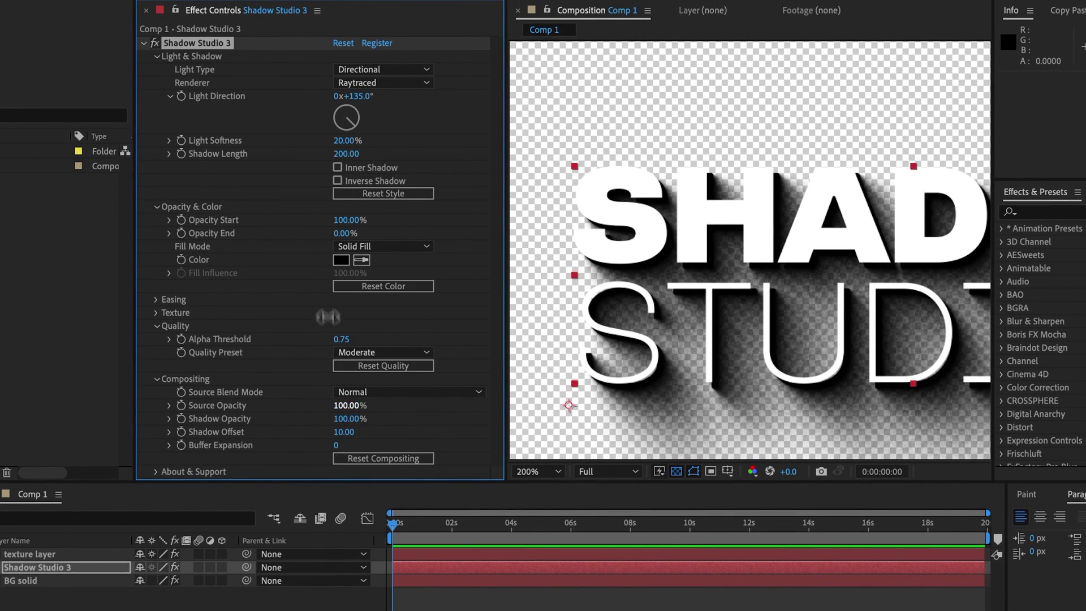
left_click(376, 71)
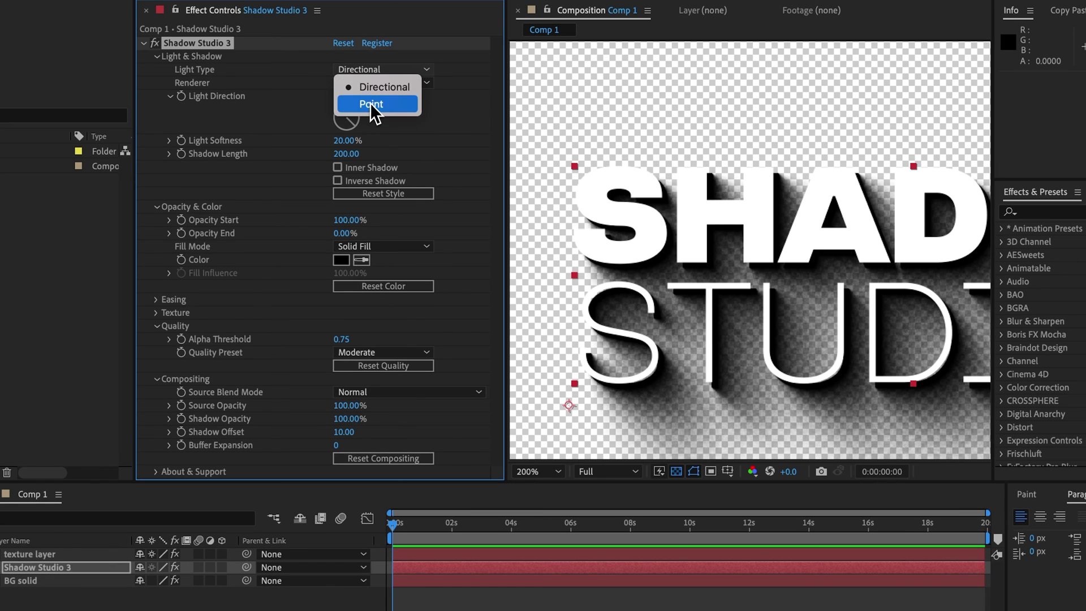
left_click(367, 104)
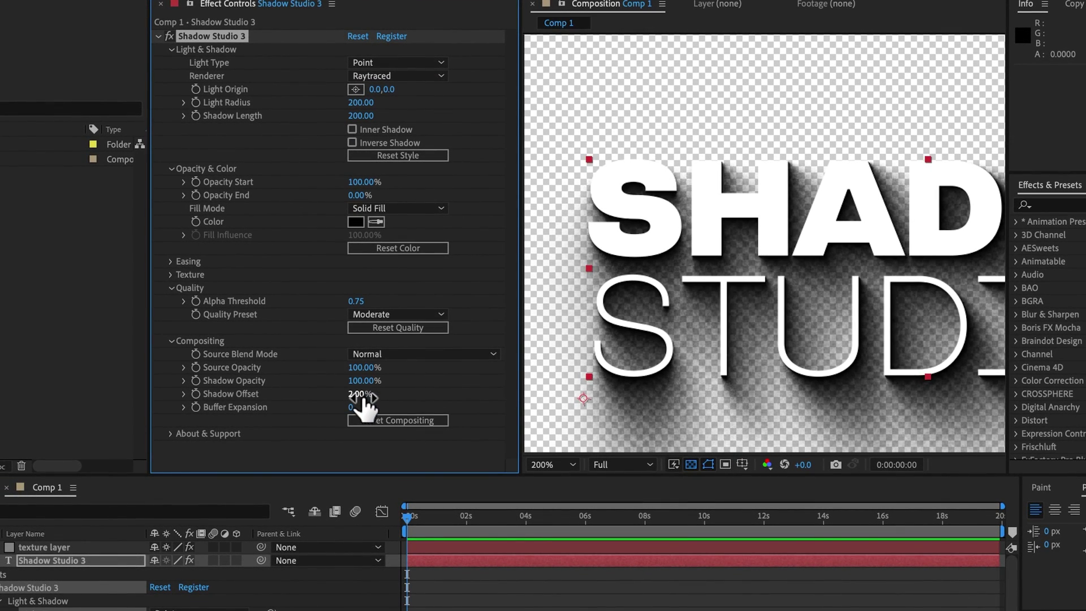
left_click_drag(360, 394, 423, 400)
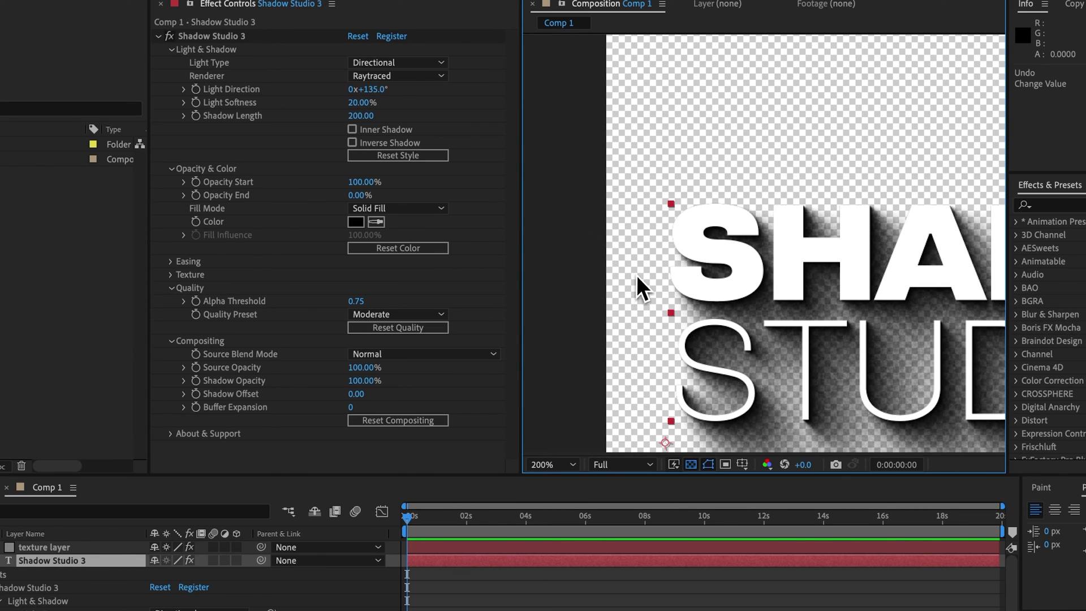
Step: Inspect the letter S up close and set Shadow Offset to 1
left_click_drag(639, 283, 621, 232)
scroll(621, 232, "up", 2)
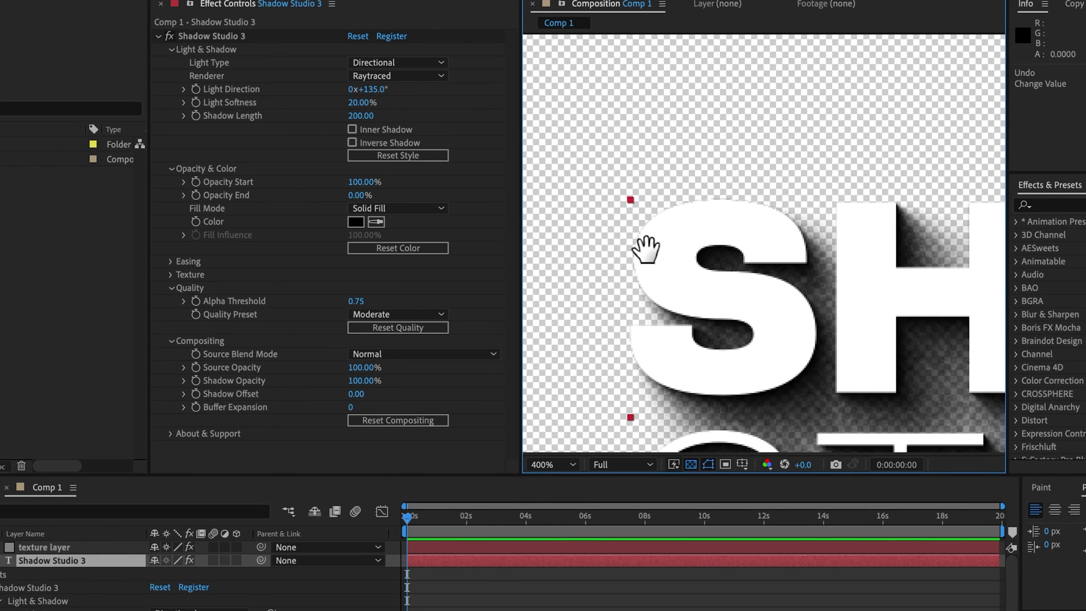
scroll(593, 294, "up", 2)
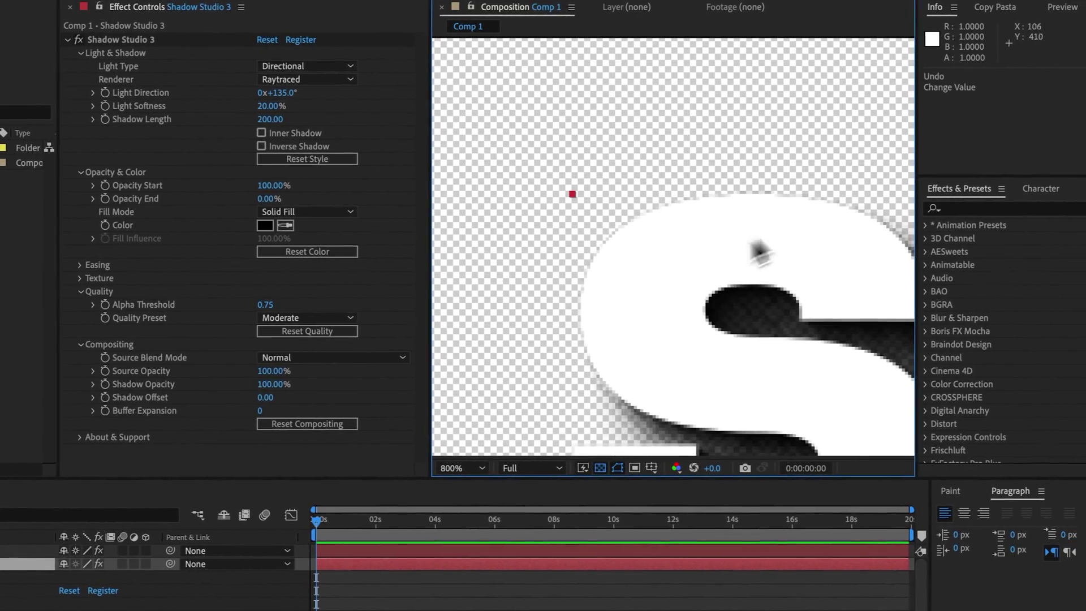
left_click_drag(651, 337, 568, 243)
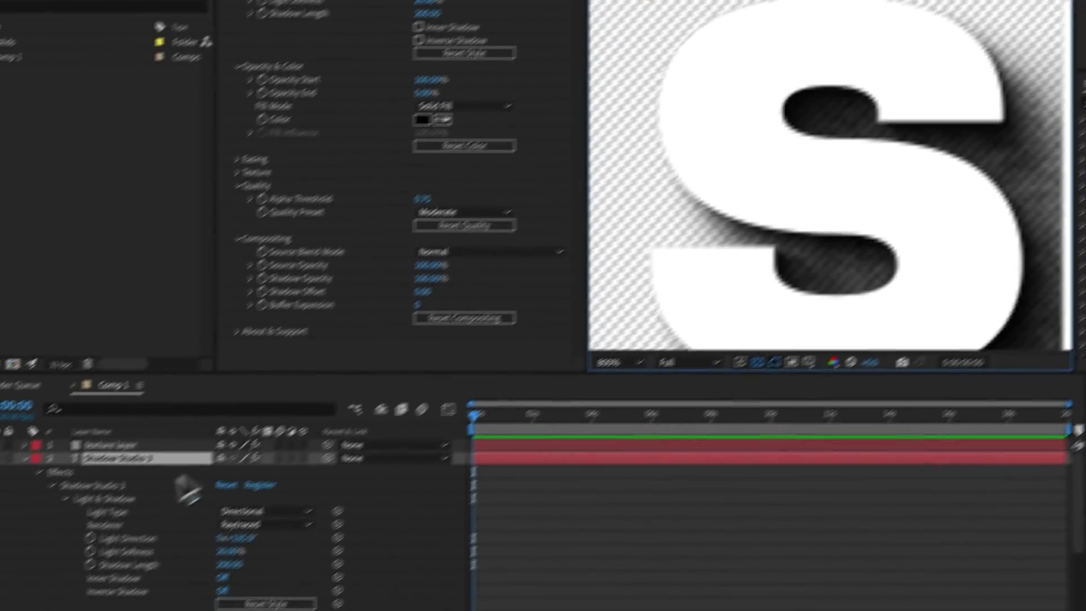
scroll(142, 583, "down", 5)
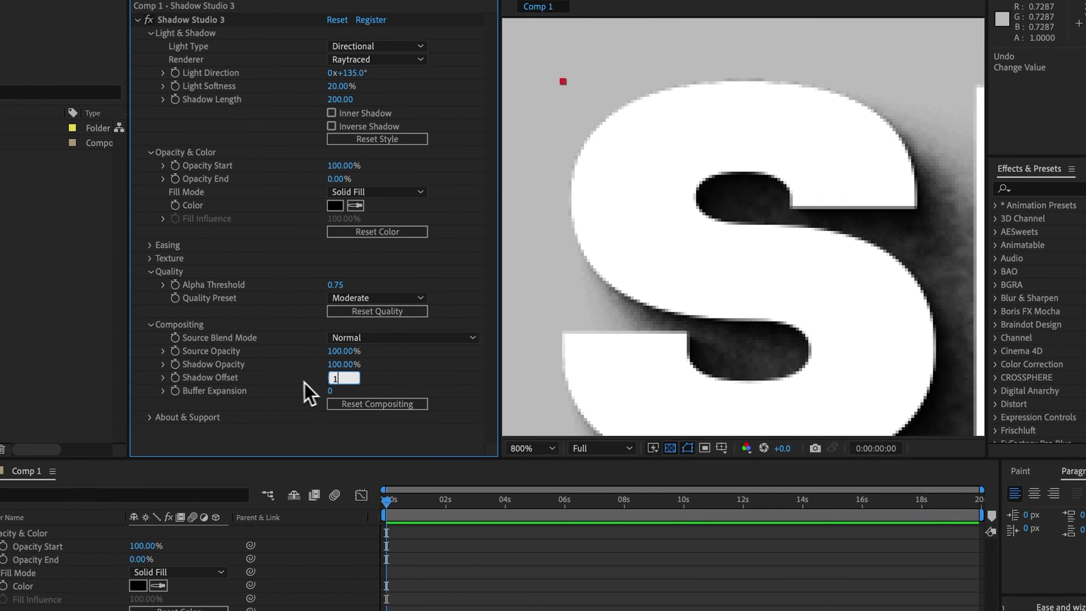
key("Return")
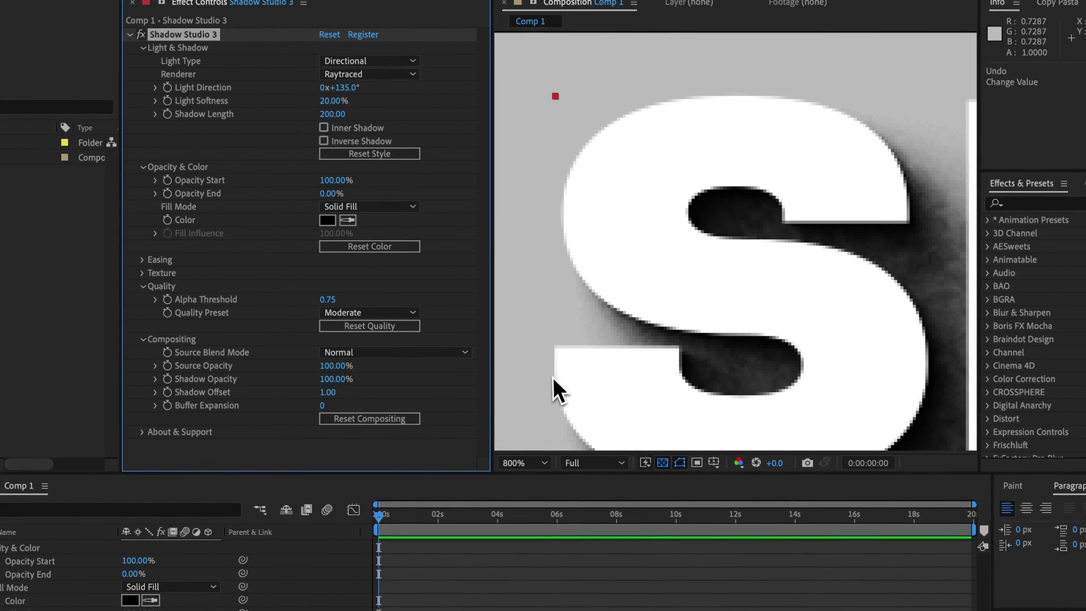
scroll(774, 325, "down", 5)
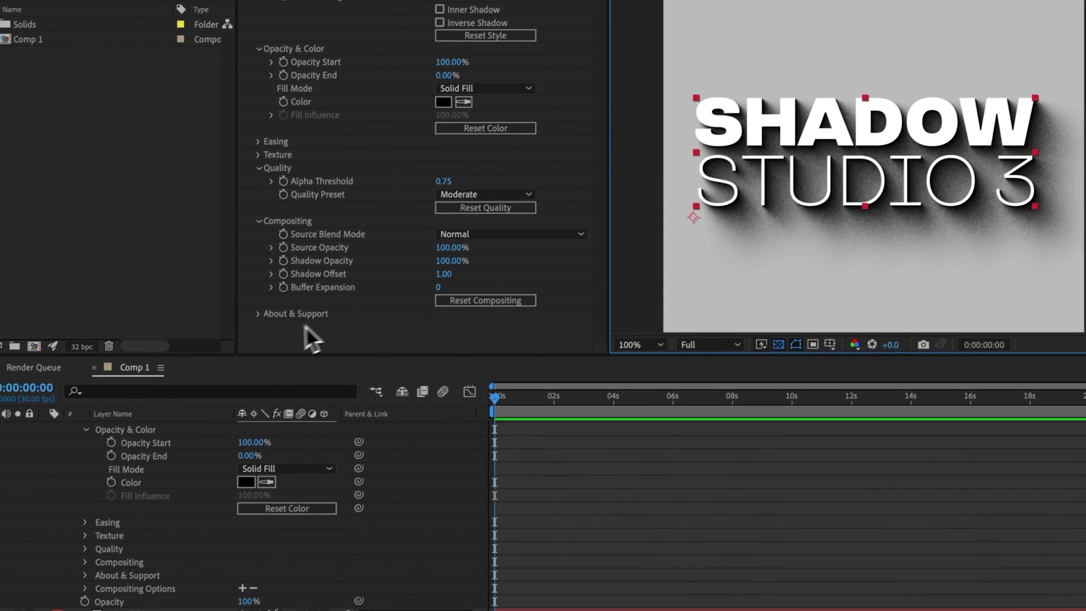
Step: Open Shadow Studio 3's About & Support section to view version 1.0.0 and the system profile
left_click(145, 432)
scroll(146, 432, "down", 3)
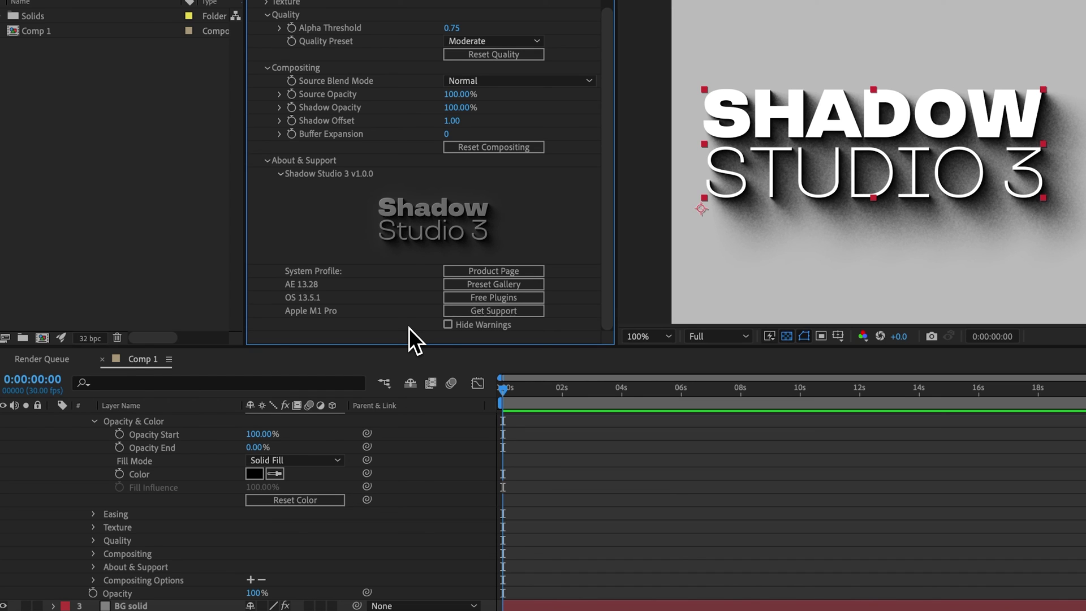
left_click(493, 310)
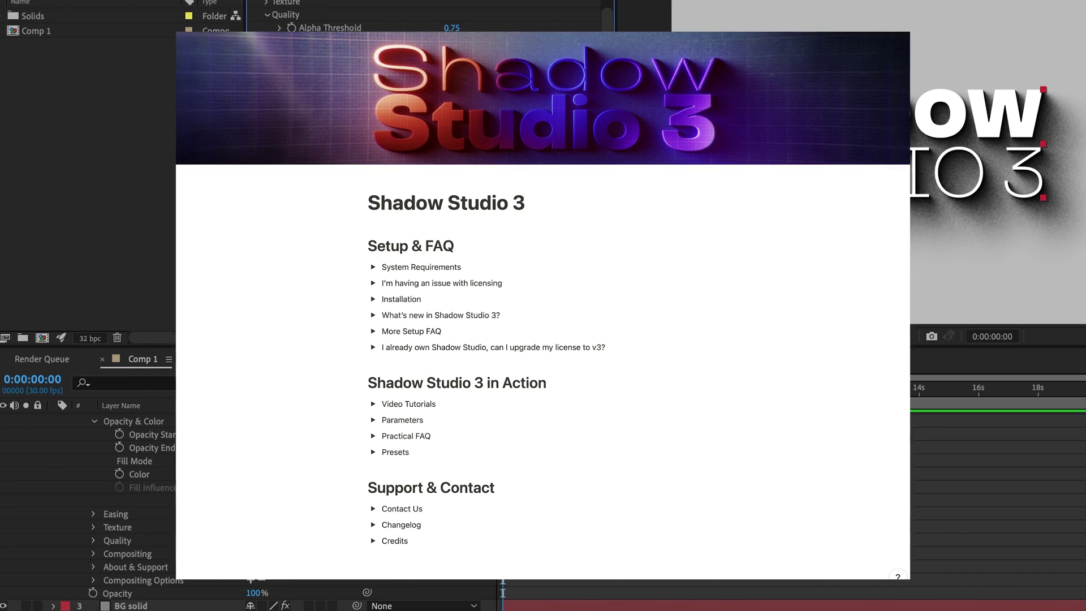